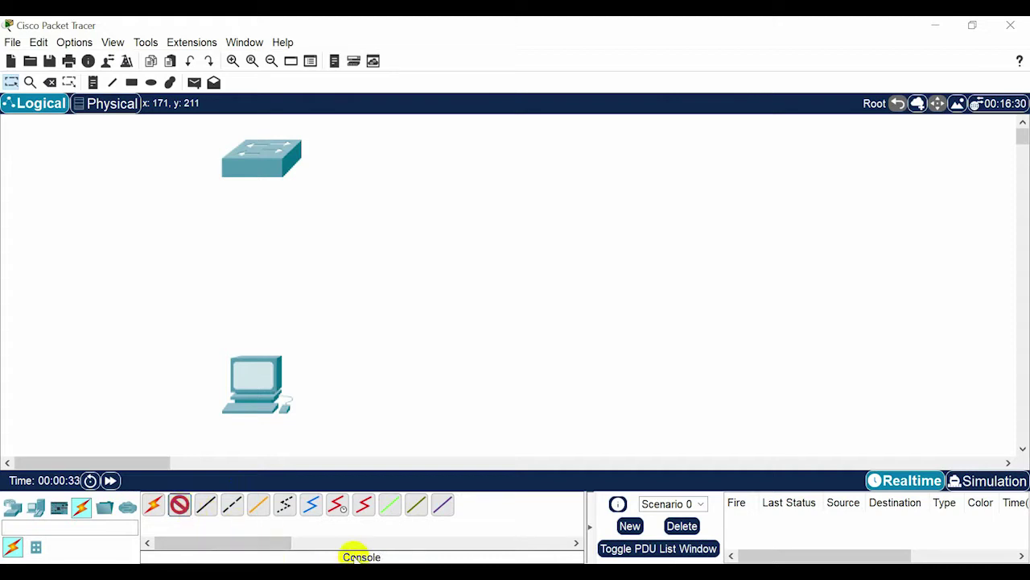
Step: Connect a console cable from PC0's RS 232 port to the switch's Console port
{"action": "left_click", "coordinate": [247, 380]}
{"action": "left_click", "coordinate": [274, 389]}
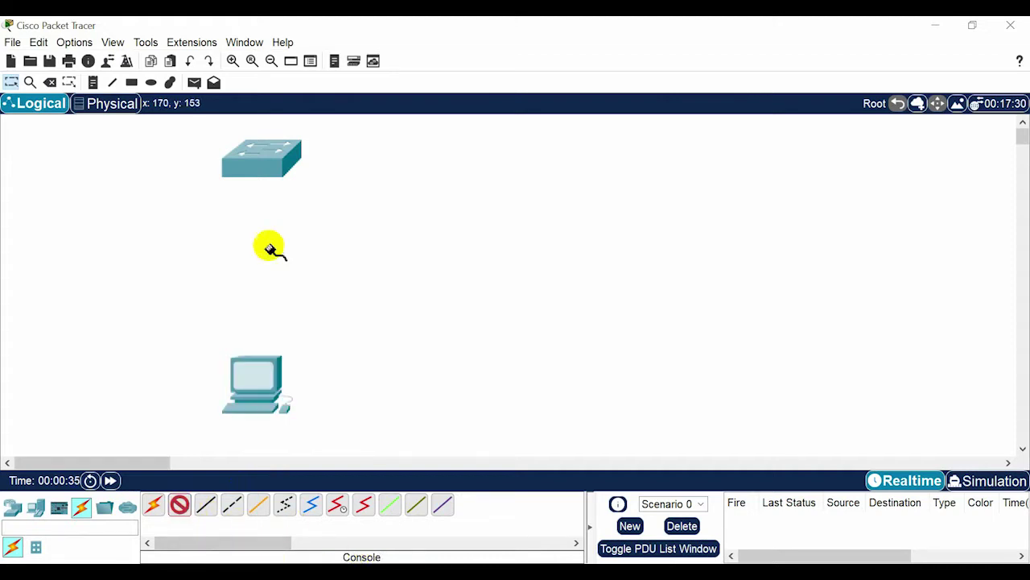
{"action": "left_click", "coordinate": [276, 165]}
{"action": "left_click", "coordinate": [282, 25]}
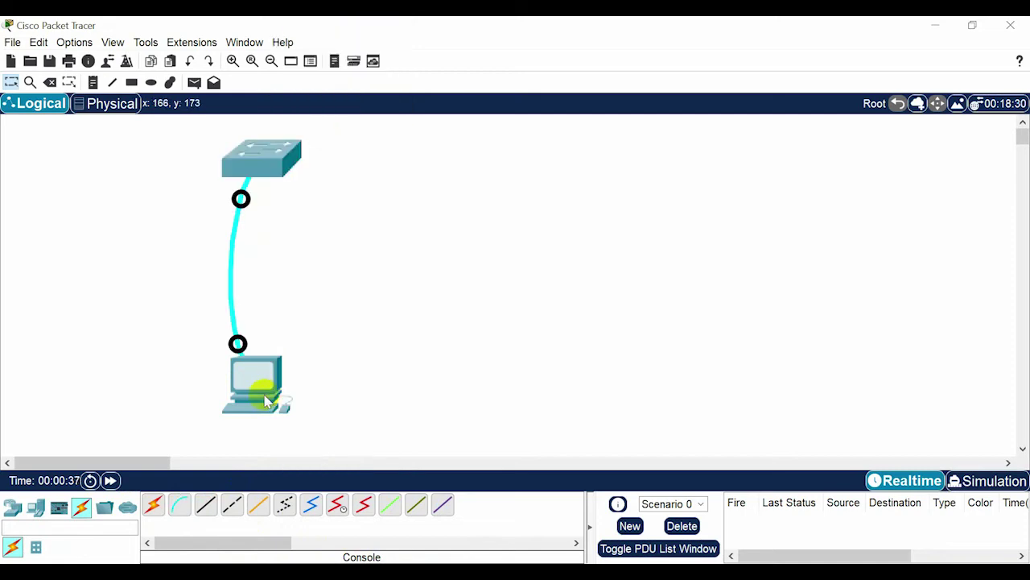
Step: Open PC0's Terminal with default settings and enlarge the window to show the switch boot output
{"action": "left_click", "coordinate": [266, 398]}
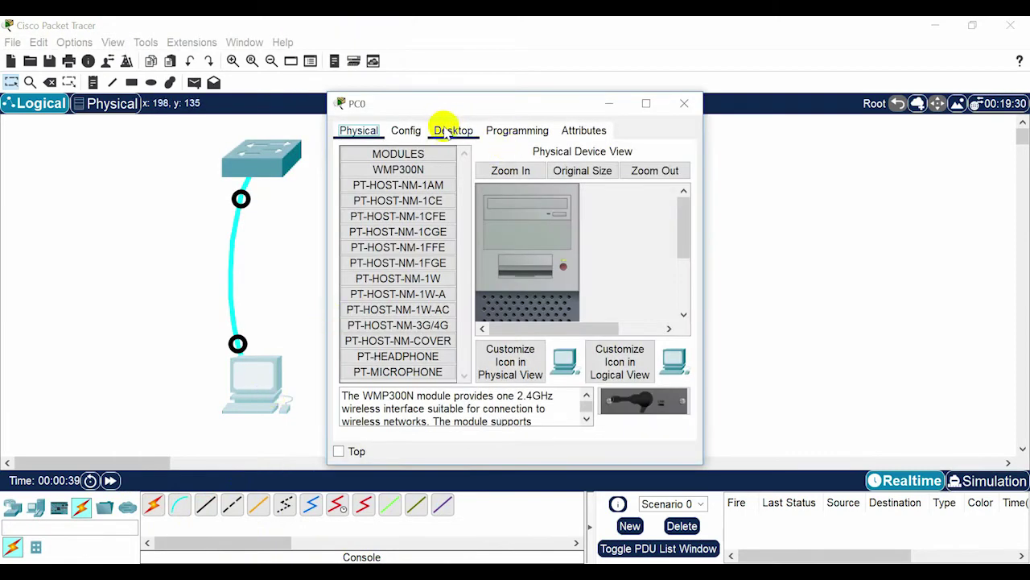
{"action": "left_click", "coordinate": [446, 131]}
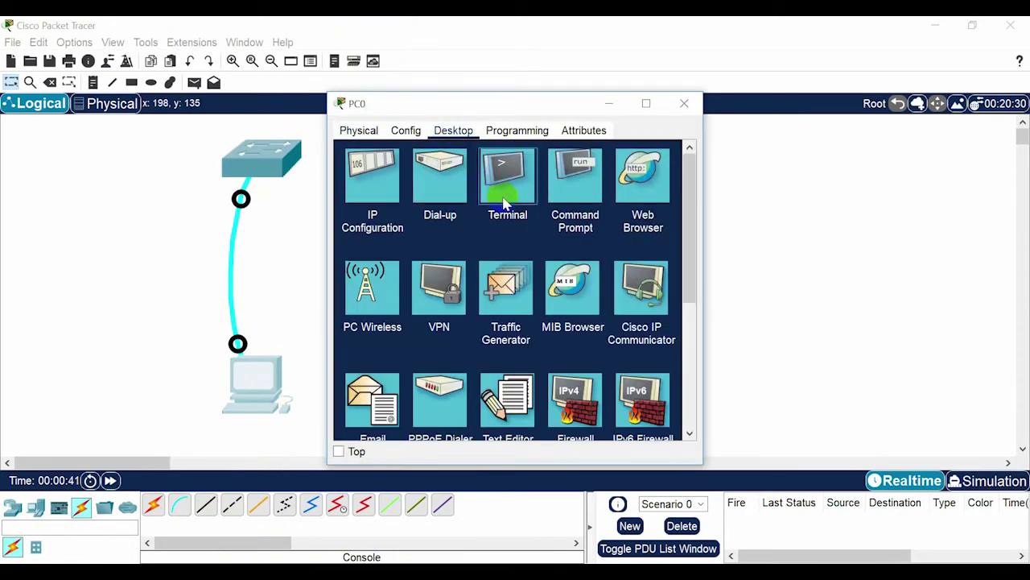
{"action": "left_click", "coordinate": [504, 203]}
{"action": "left_click", "coordinate": [648, 285]}
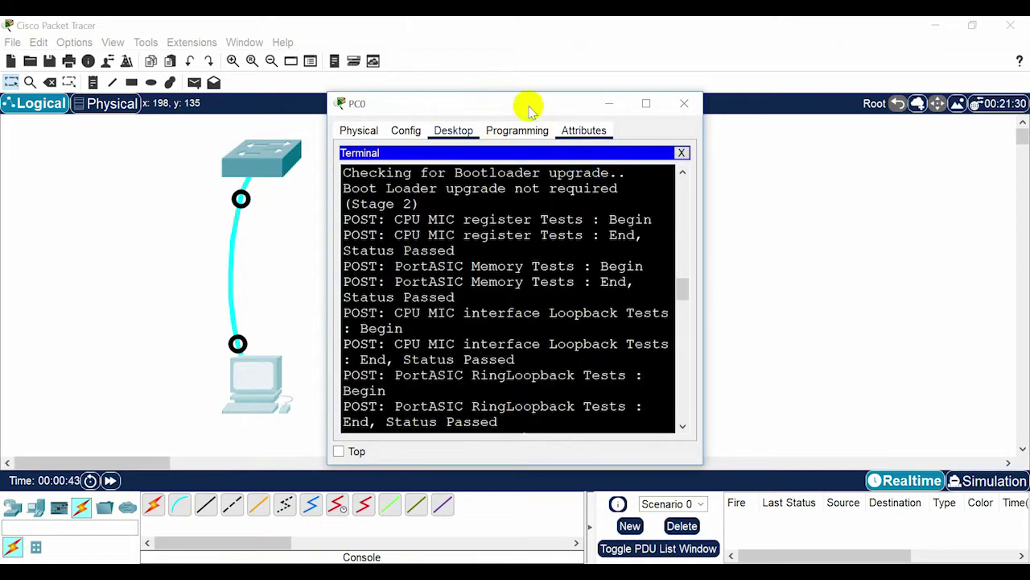
{"action": "double_click", "coordinate": [516, 94]}
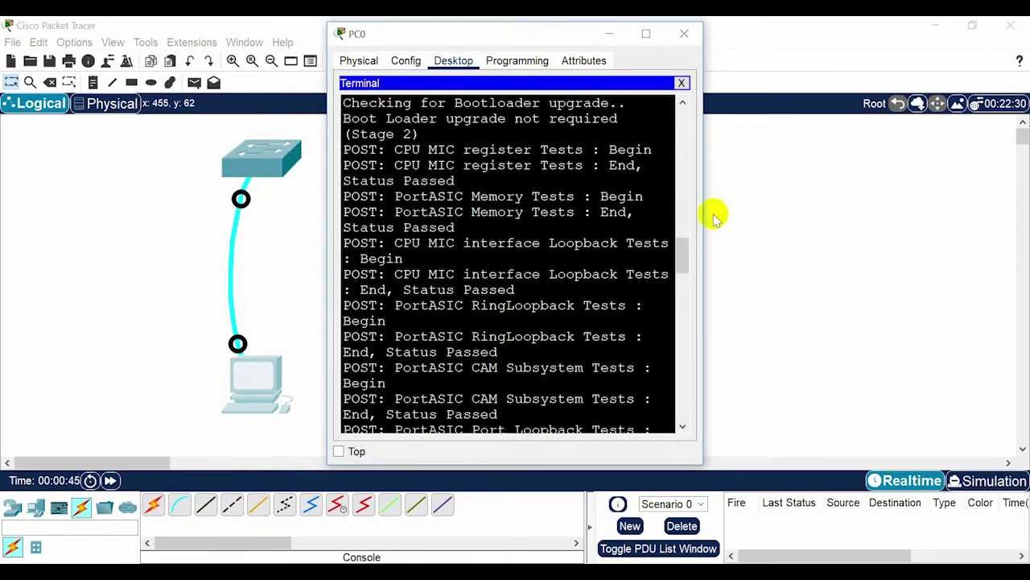
{"action": "left_click_drag", "start_coordinate": [701, 212], "coordinate": [1024, 242]}
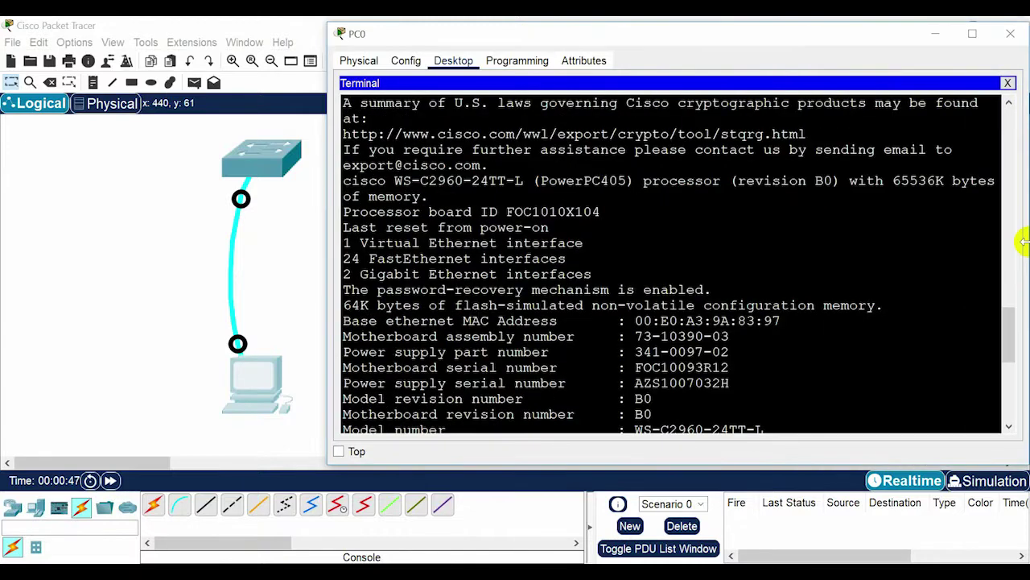
Step: Stretch and restore the PC0 terminal, then press Enter at 'Press RETURN to get started!' for Switch>
{"action": "left_click_drag", "start_coordinate": [734, 465], "coordinate": [736, 559]}
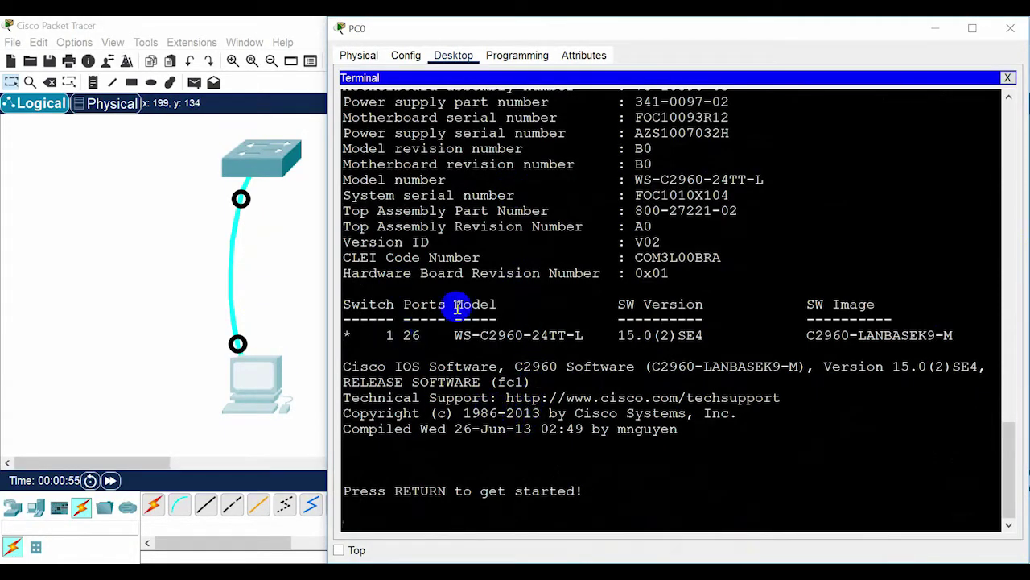
{"action": "mouse_move", "coordinate": [508, 29]}
{"action": "left_mouse_down"}
{"action": "mouse_move", "coordinate": [540, 33]}
{"action": "mouse_move", "coordinate": [512, 40]}
{"action": "left_mouse_up"}
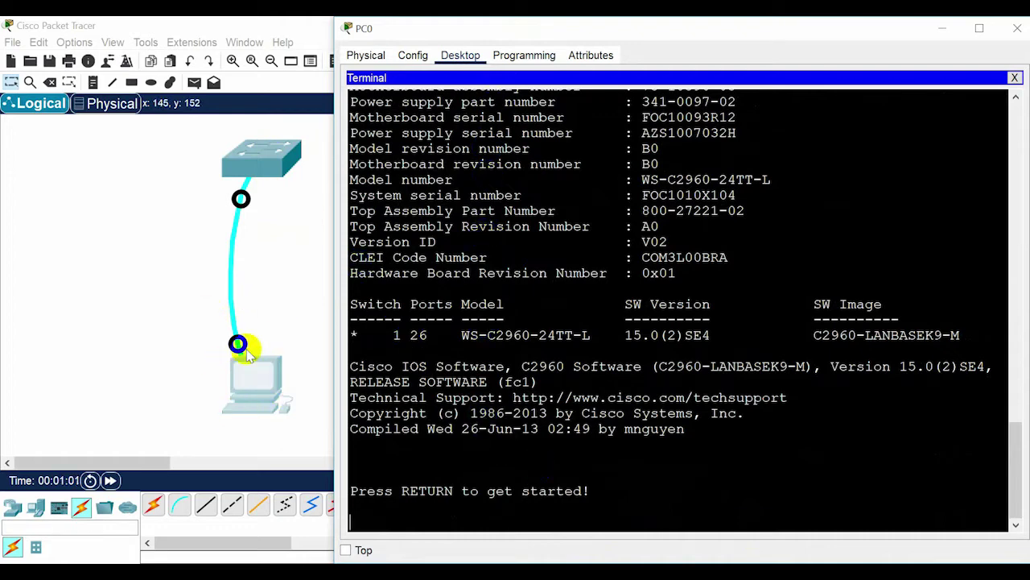
{"action": "left_click", "coordinate": [141, 268]}
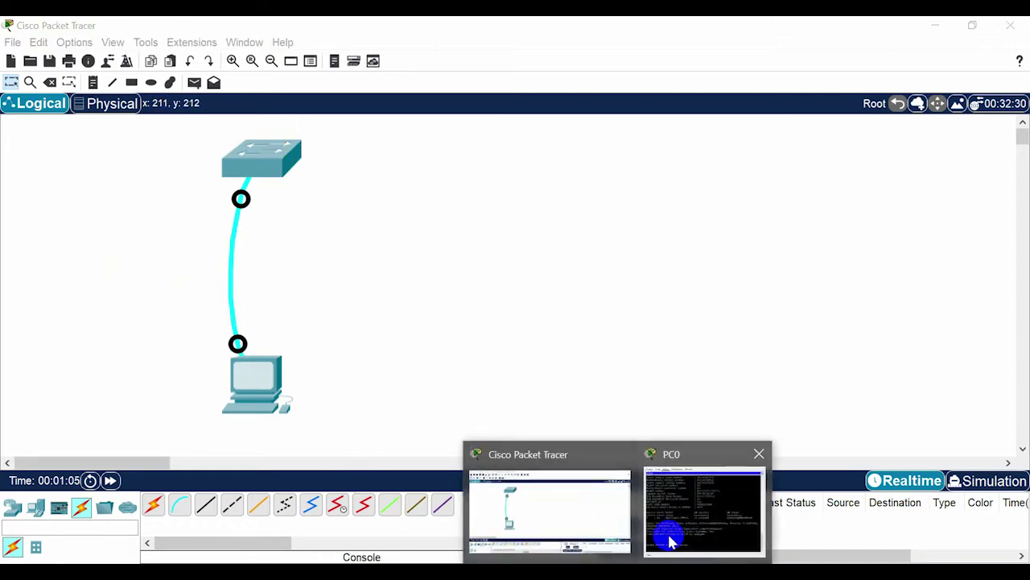
{"action": "left_click", "coordinate": [667, 534]}
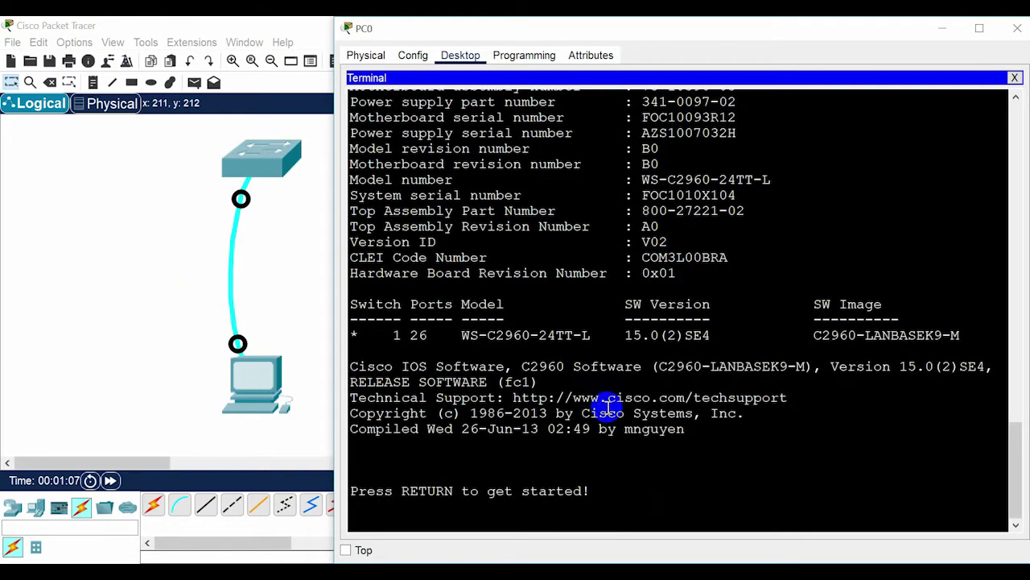
{"action": "key", "text": "Return"}
{"action": "key", "text": "Return"}
{"action": "key", "text": "Return"}
{"action": "key", "text": "Return"}
{"action": "key", "text": "Return"}
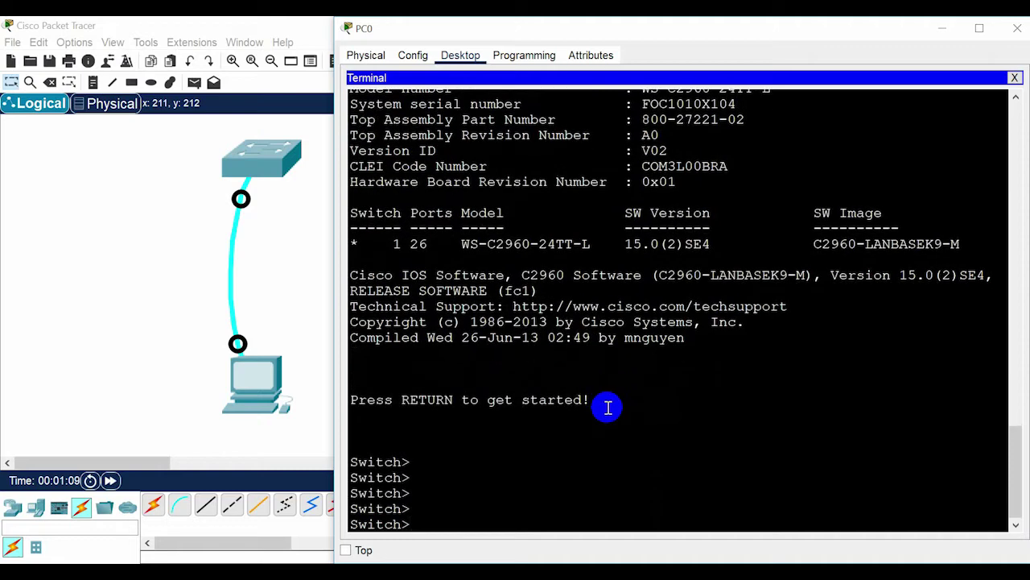
Step: Run 'show clock' (0:1:21.524 UTC Mon Mar 1 1993), then list all 'show ?' options
{"action": "key", "text": "Return"}
{"action": "key", "text": "Return"}
{"action": "key", "text": "Return"}
{"action": "key", "text": "Return"}
{"action": "key", "text": "Return"}
{"action": "key", "text": "Return"}
{"action": "key", "text": "Return"}
{"action": "key", "text": "Return"}
{"action": "key", "text": "Return"}
{"action": "key", "text": "Return"}
{"action": "key", "text": "Return"}
{"action": "key", "text": "Return"}
{"action": "key", "text": "Return"}
{"action": "key", "text": "Return"}
{"action": "key", "text": "Return"}
{"action": "key", "text": "Return"}
{"action": "key", "text": "Return"}
{"action": "key", "text": "Return"}
{"action": "key", "text": "Return"}
{"action": "key", "text": "Return"}
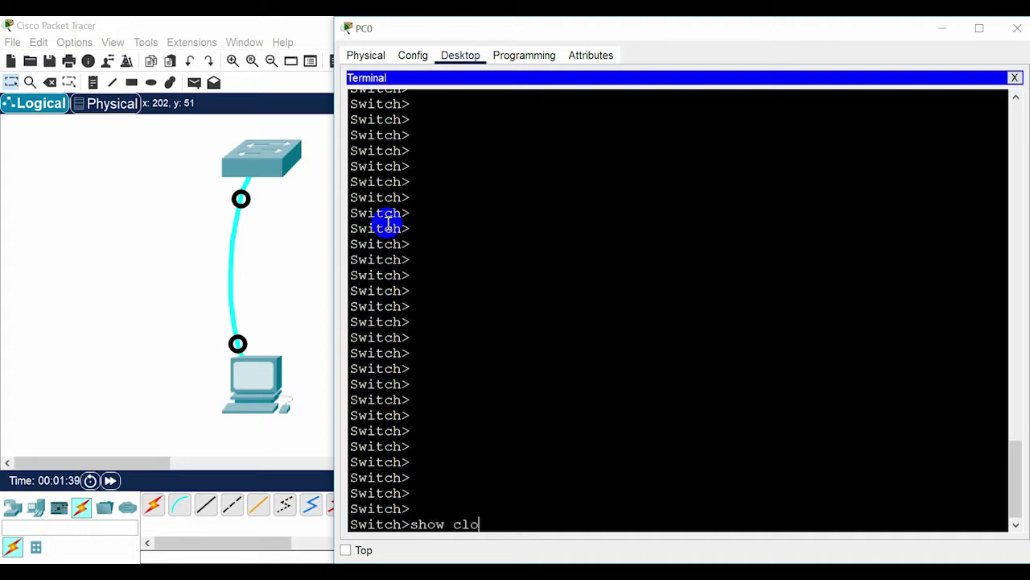
{"action": "key", "text": "Return"}
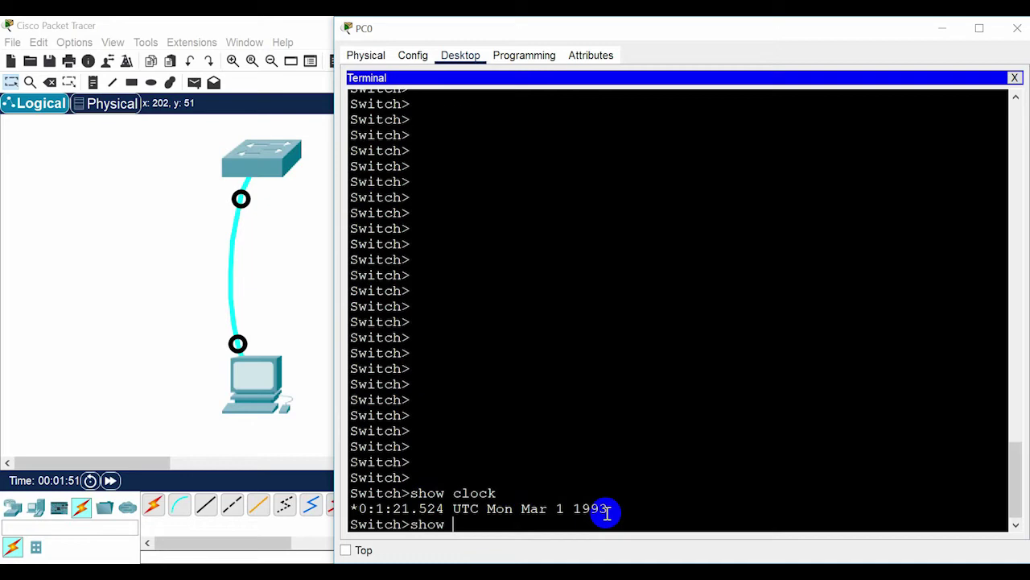
{"action": "type", "text": "?"}
{"action": "key", "text": "space"}
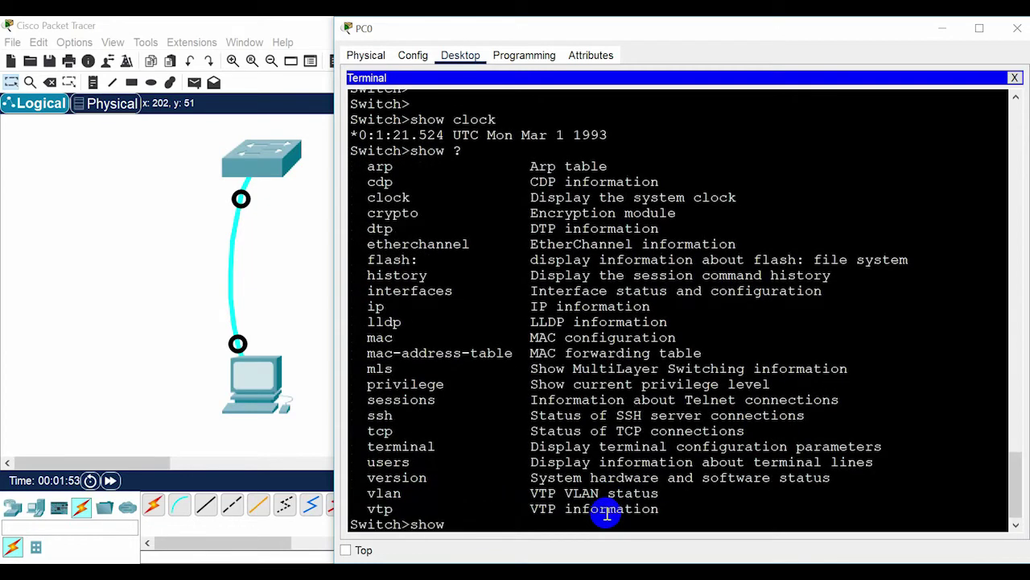
{"action": "scroll", "coordinate": [409, 267], "scroll_direction": "up", "scroll_amount": 1}
{"action": "scroll", "coordinate": [409, 298], "scroll_direction": "down", "scroll_amount": 1}
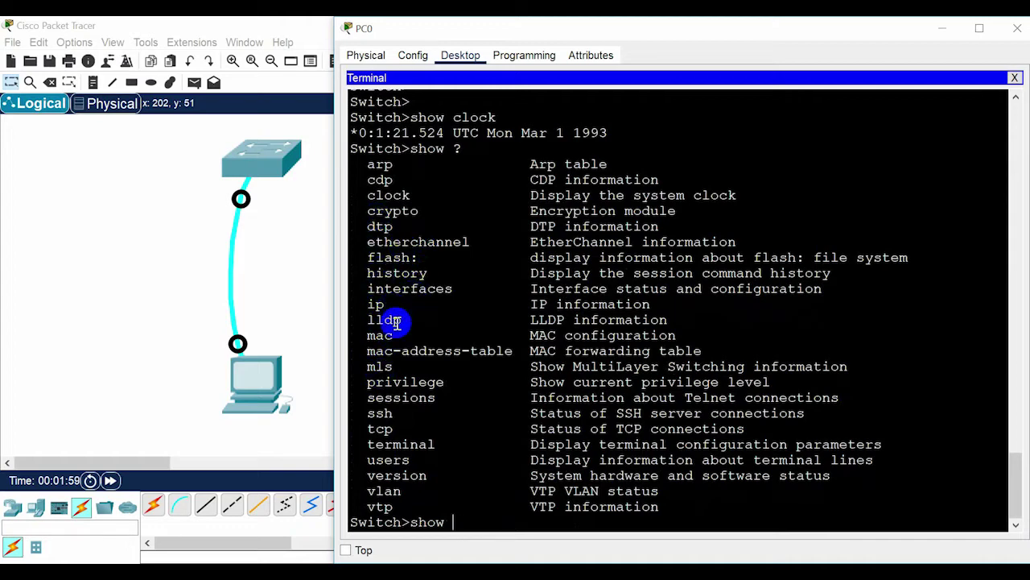
{"action": "left_click", "coordinate": [717, 510]}
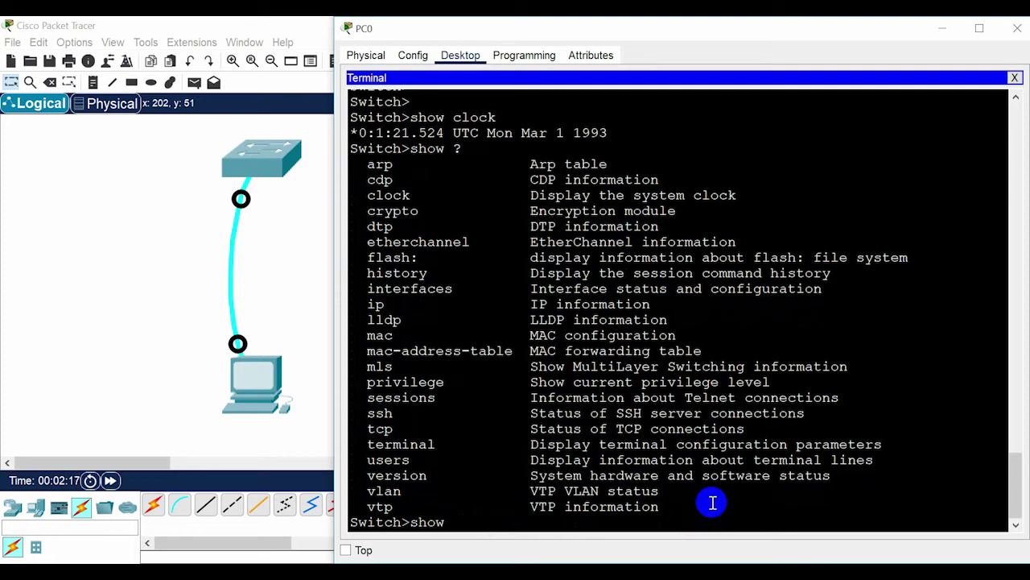
{"action": "key", "text": "Return"}
{"action": "key", "text": "Return"}
{"action": "key", "text": "Return"}
{"action": "key", "text": "Return"}
{"action": "key", "text": "Return"}
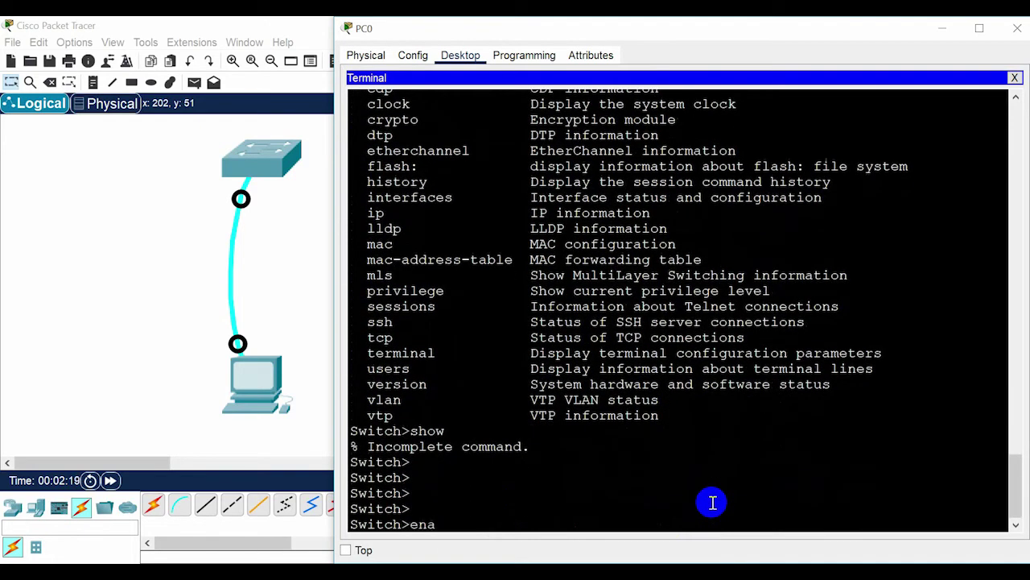
Step: Enter privileged mode with 'enable' and run 'show version', highlighting the model and software row
{"action": "type", "text": "enable"}
{"action": "key", "text": "Return"}
{"action": "key", "text": "Return"}
{"action": "key", "text": "Return"}
{"action": "key", "text": "Return"}
{"action": "key", "text": "Return"}
{"action": "key", "text": "Return"}
{"action": "key", "text": "Return"}
{"action": "key", "text": "Return"}
{"action": "key", "text": "Return"}
{"action": "key", "text": "Return"}
{"action": "key", "text": "Return"}
{"action": "key", "text": "Return"}
{"action": "key", "text": "Return"}
{"action": "key", "text": "Return"}
{"action": "key", "text": "Return"}
{"action": "key", "text": "Return"}
{"action": "key", "text": "Return"}
{"action": "key", "text": "Return"}
{"action": "key", "text": "Return"}
{"action": "key", "text": "Return"}
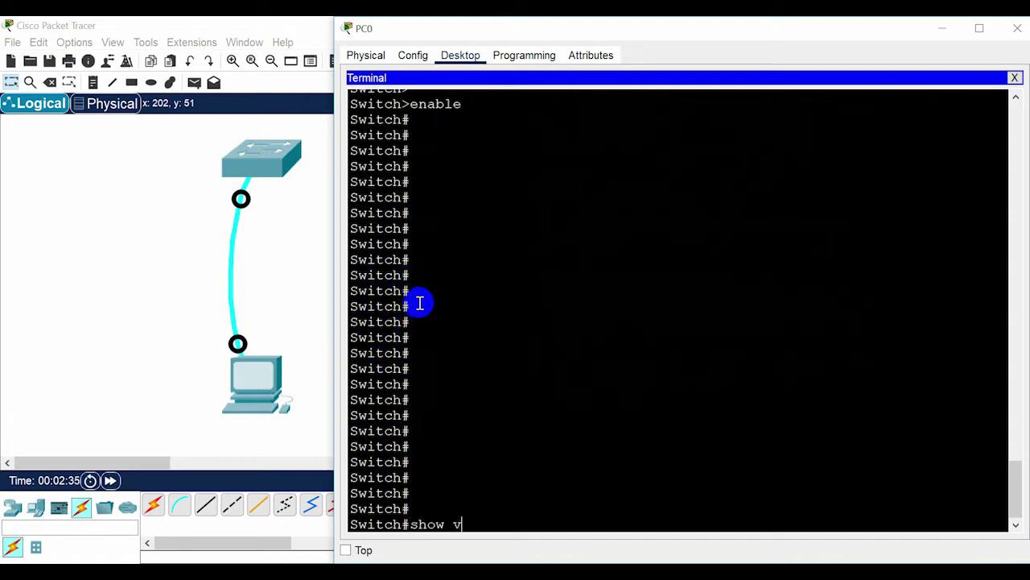
{"action": "key", "text": "Return"}
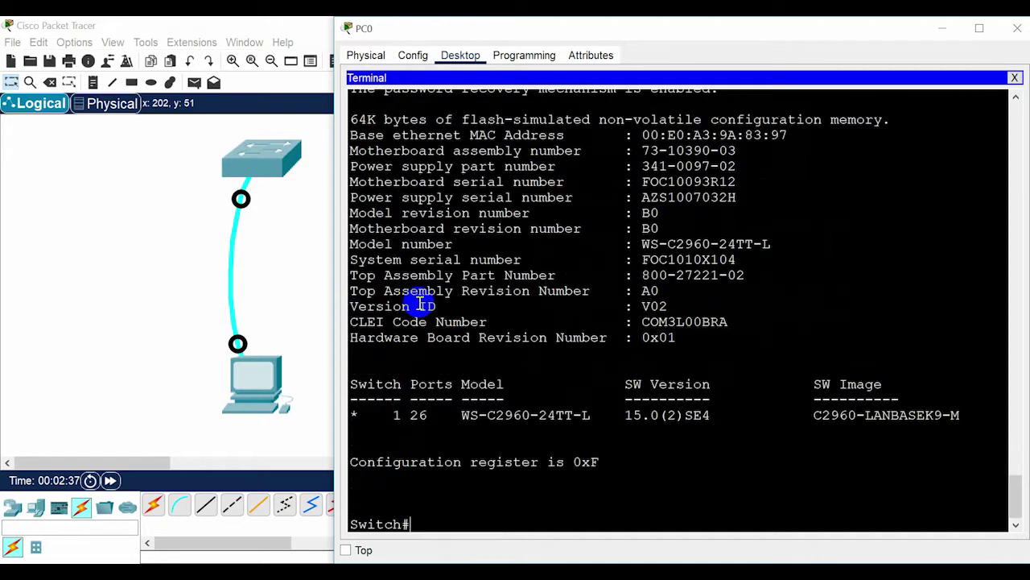
{"action": "left_click_drag", "start_coordinate": [711, 401], "coordinate": [860, 417]}
{"action": "left_click", "coordinate": [762, 513]}
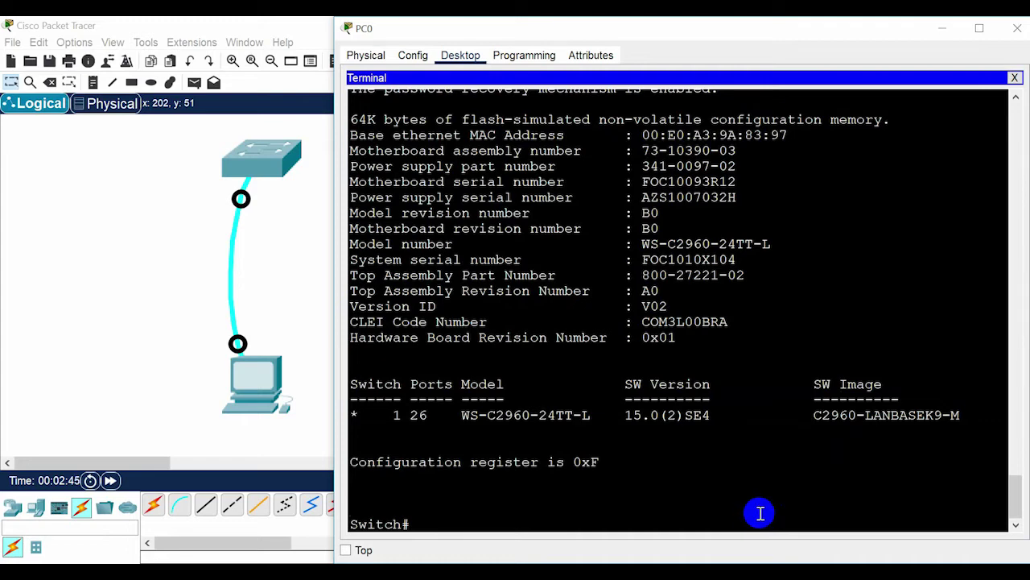
Step: List the privileged Exec commands with '?' at Switch#, paging through from clear to write
{"action": "type", "text": "?"}
{"action": "key", "text": "Return"}
{"action": "key", "text": "Return"}
{"action": "key", "text": "Return"}
{"action": "key", "text": "Return"}
{"action": "key", "text": "Return"}
{"action": "key", "text": "Return"}
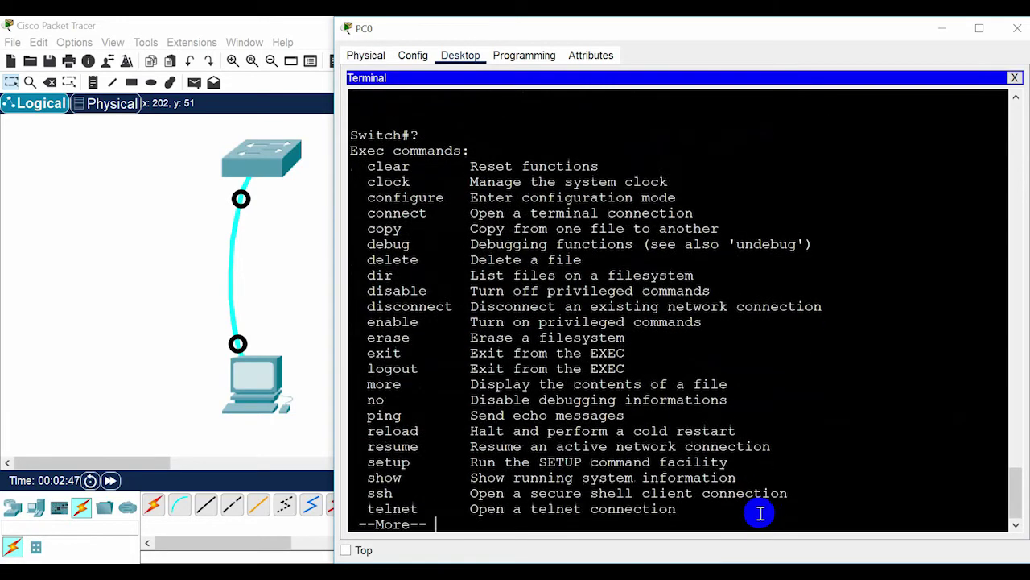
{"action": "scroll", "coordinate": [443, 324], "scroll_direction": "up", "scroll_amount": 2}
{"action": "scroll", "coordinate": [423, 285], "scroll_direction": "down", "scroll_amount": 2}
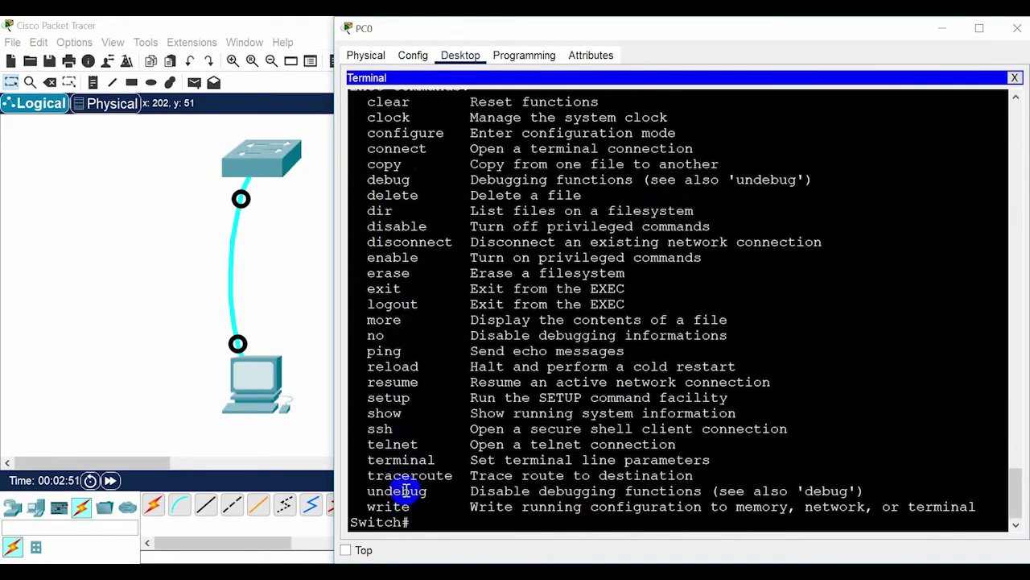
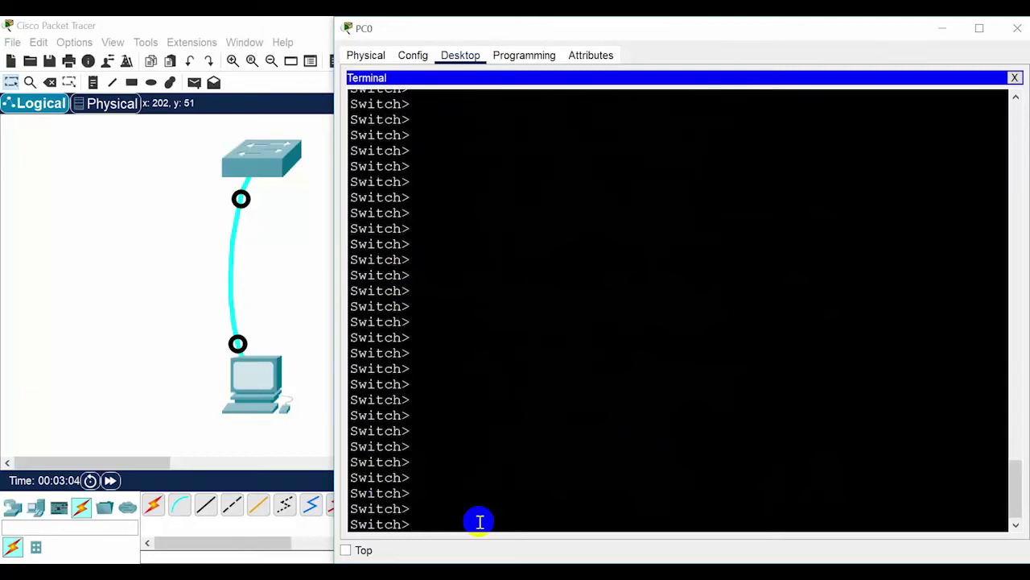
Step: Go from user mode to privileged mode with enable, then to global configuration with configure terminal
{"action": "type", "text": "enable"}
{"action": "key", "text": "Return"}
{"action": "key", "text": "Return"}
{"action": "key", "text": "Return"}
{"action": "type", "text": "con"}
{"action": "key", "text": "Tab"}
{"action": "type", "text": "f"}
{"action": "key", "text": "Tab"}
{"action": "type", "text": "ter"}
{"action": "key", "text": "Tab"}
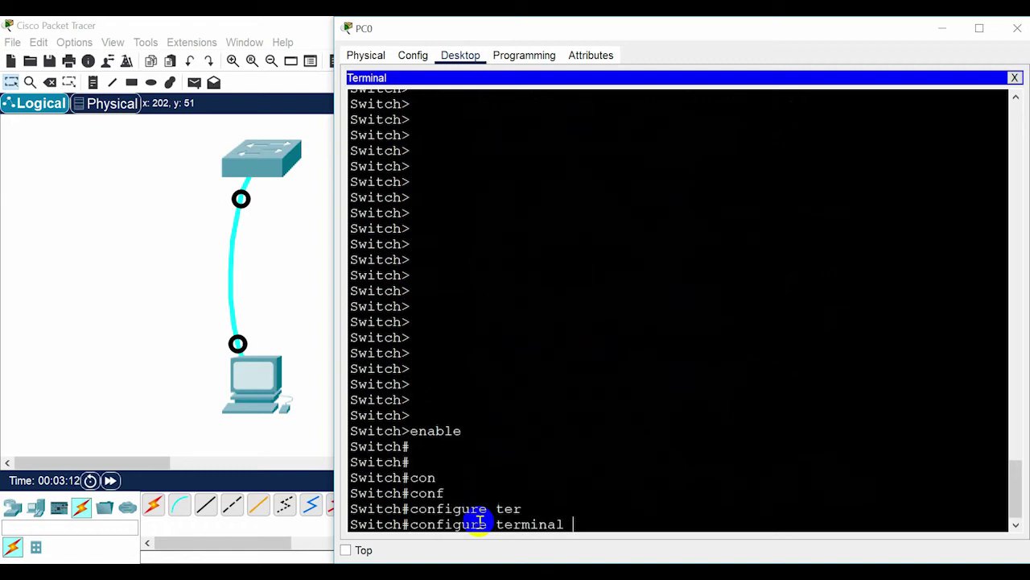
{"action": "key", "text": "Return"}
{"action": "key", "text": "Return"}
{"action": "key", "text": "Return"}
{"action": "key", "text": "Return"}
{"action": "key", "text": "Return"}
{"action": "key", "text": "Return"}
{"action": "key", "text": "Return"}
{"action": "key", "text": "Return"}
{"action": "key", "text": "Return"}
{"action": "key", "text": "Return"}
{"action": "key", "text": "Return"}
{"action": "key", "text": "Return"}
{"action": "key", "text": "Return"}
{"action": "key", "text": "Return"}
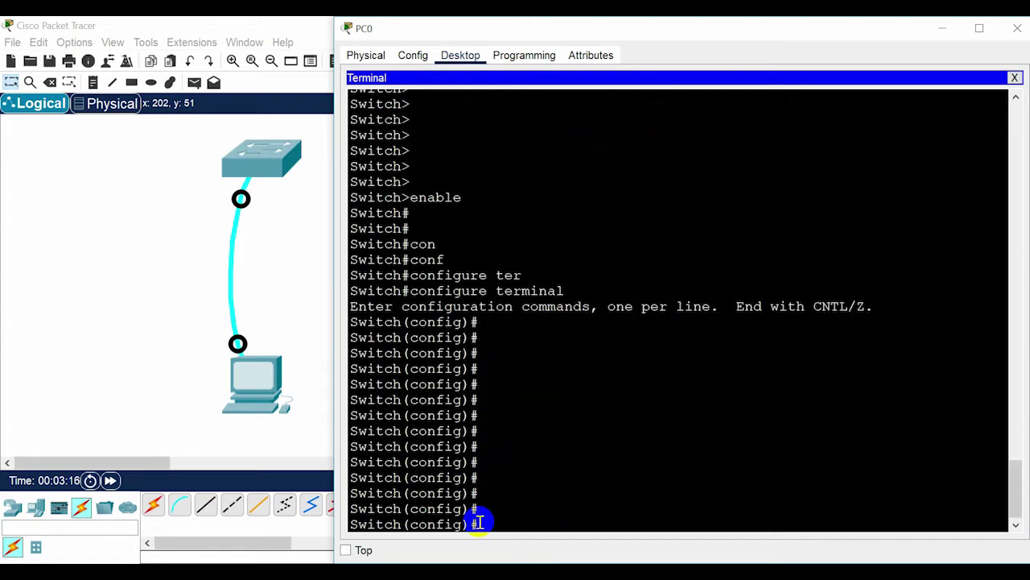
{"action": "key", "text": "Return"}
{"action": "key", "text": "Return"}
{"action": "key", "text": "Return"}
{"action": "key", "text": "Return"}
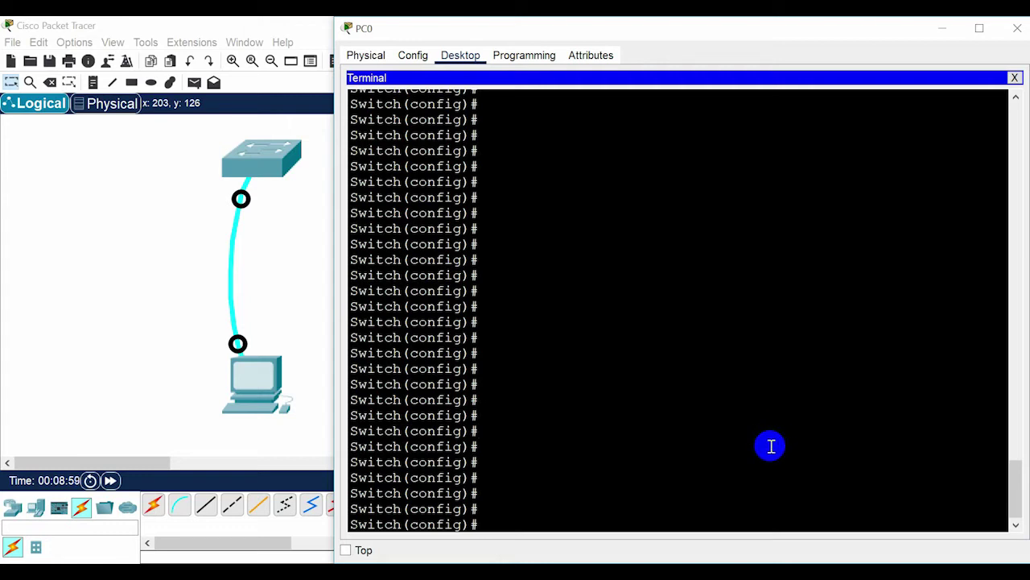
Step: Run hostname SW-1 so the prompt becomes SW-1(config)#
{"action": "type", "text": "hos"}
{"action": "type", "text": "t"}
{"action": "key", "text": "Tab"}
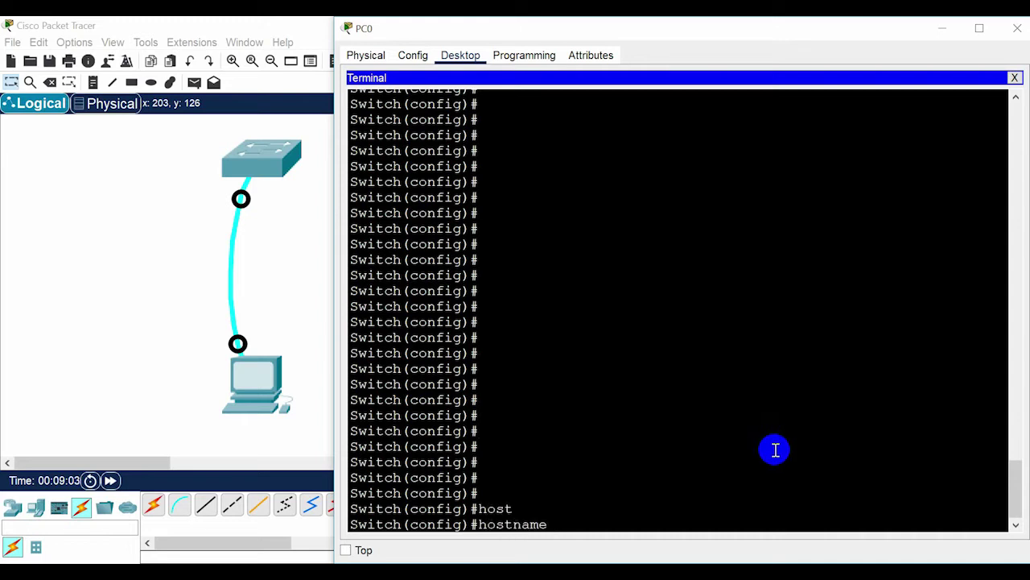
{"action": "type", "text": "SW-1"}
{"action": "key", "text": "Return"}
{"action": "key", "text": "Return"}
{"action": "key", "text": "Return"}
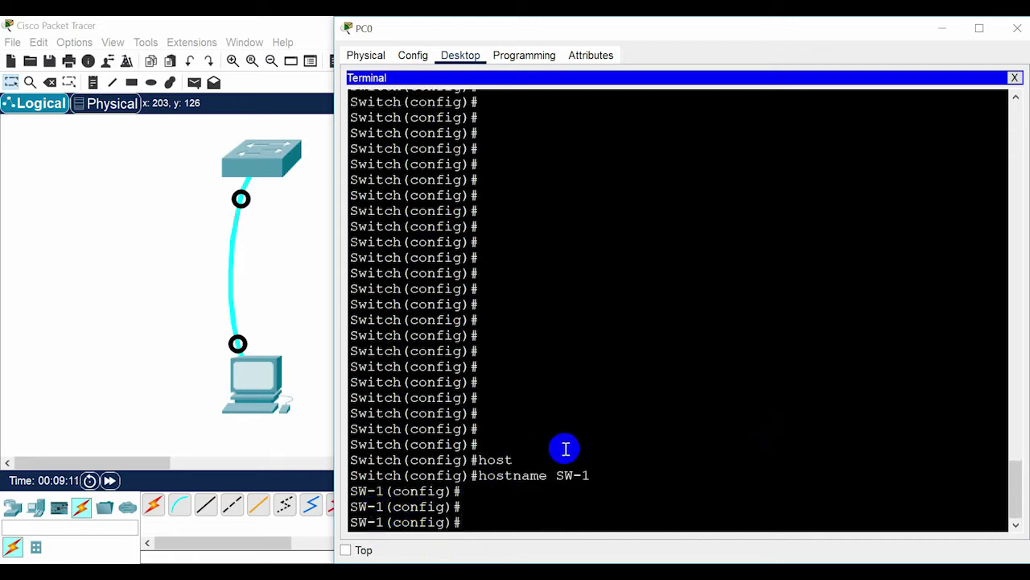
{"action": "key", "text": "Return"}
{"action": "key", "text": "Return"}
{"action": "key", "text": "Return"}
{"action": "key", "text": "Return"}
{"action": "key", "text": "Return"}
{"action": "key", "text": "Return"}
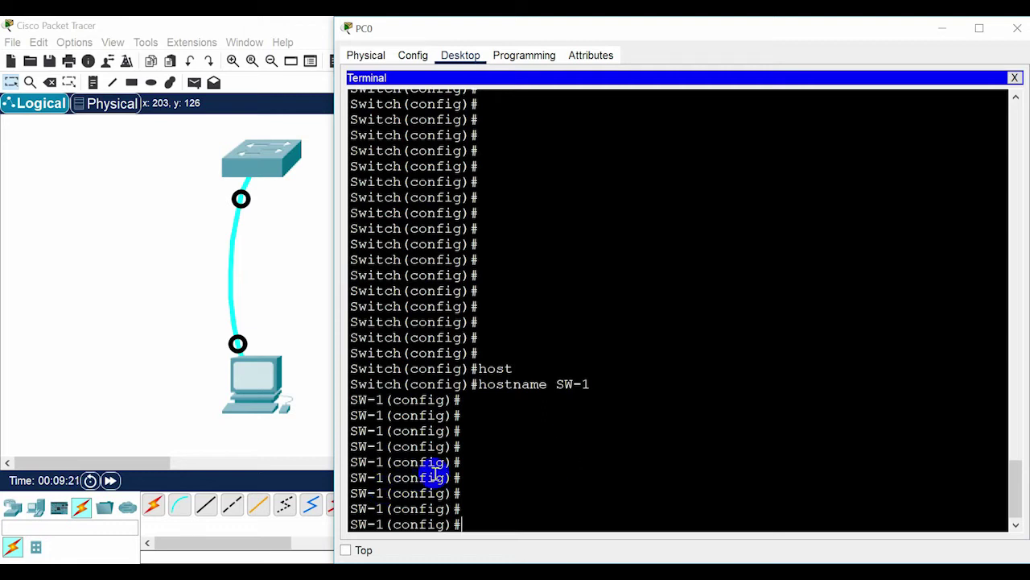
Step: Set an enable secret password on SW-1
{"action": "type", "text": "enab"}
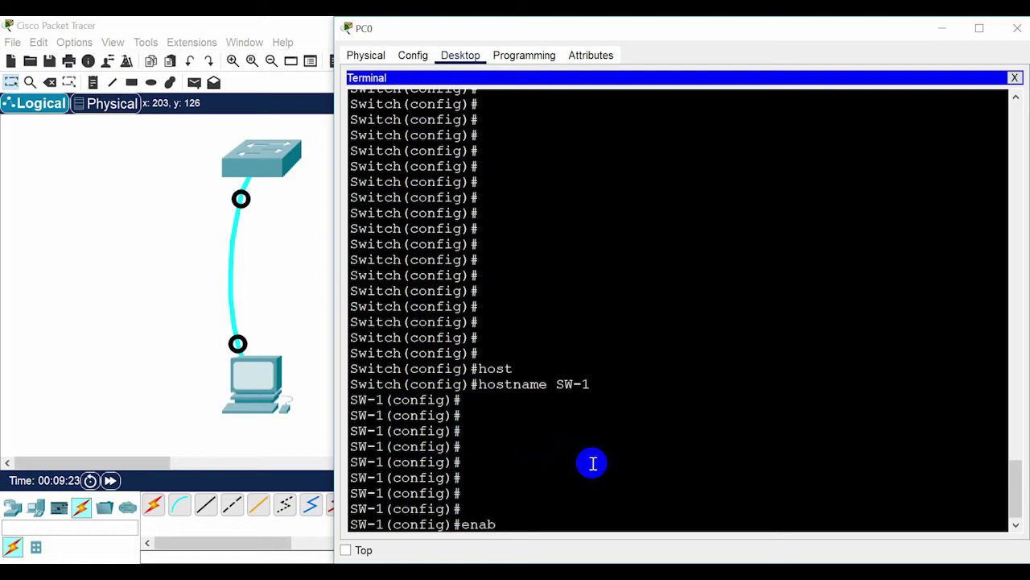
{"action": "key", "text": "Tab"}
{"action": "type", "text": "se"}
{"action": "key", "text": "Tab"}
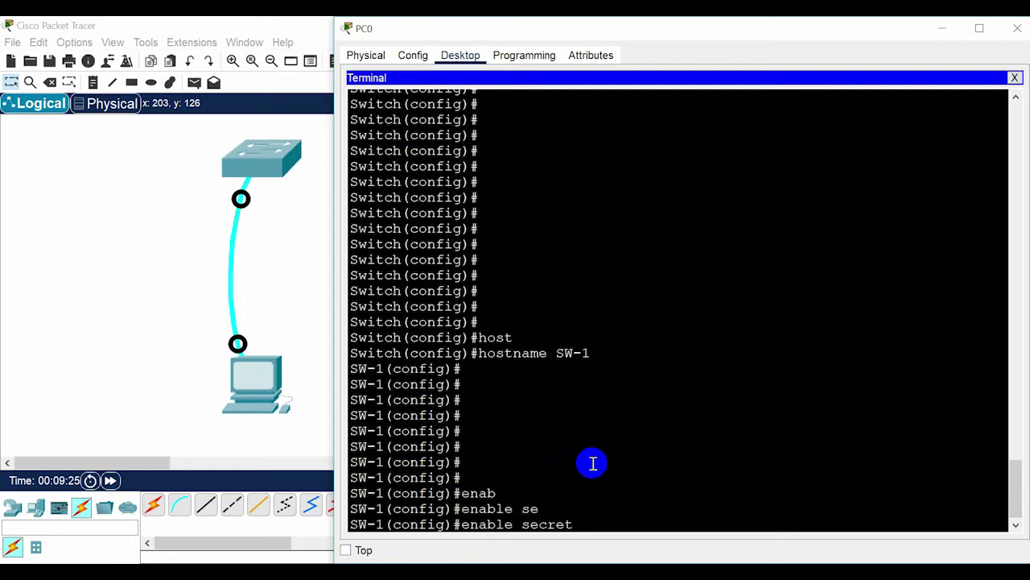
{"action": "type", "text": "cisco"}
{"action": "key", "text": "Return"}
{"action": "key", "text": "Return"}
{"action": "key", "text": "Return"}
{"action": "key", "text": "Return"}
{"action": "key", "text": "Return"}
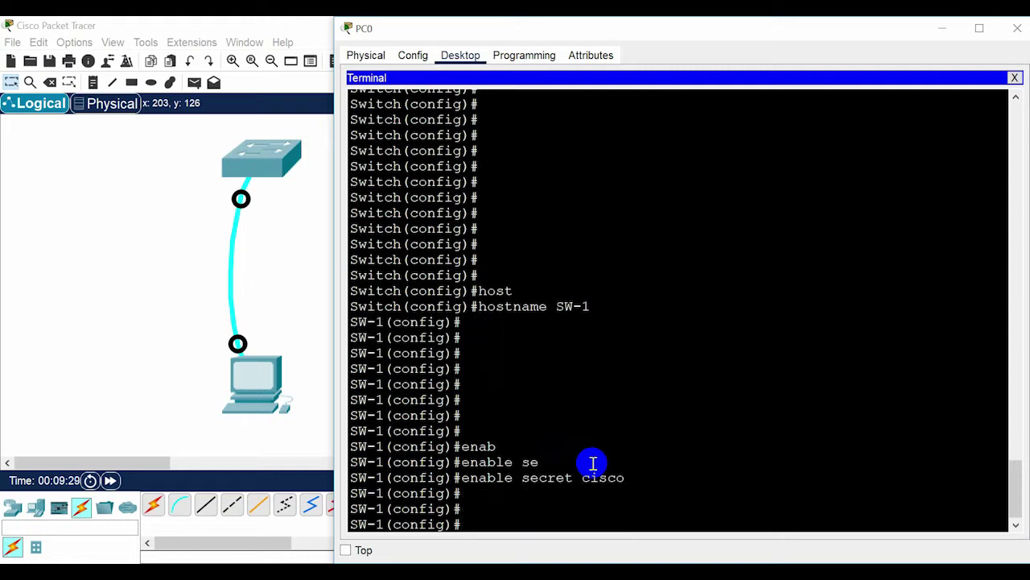
{"action": "key", "text": "Return"}
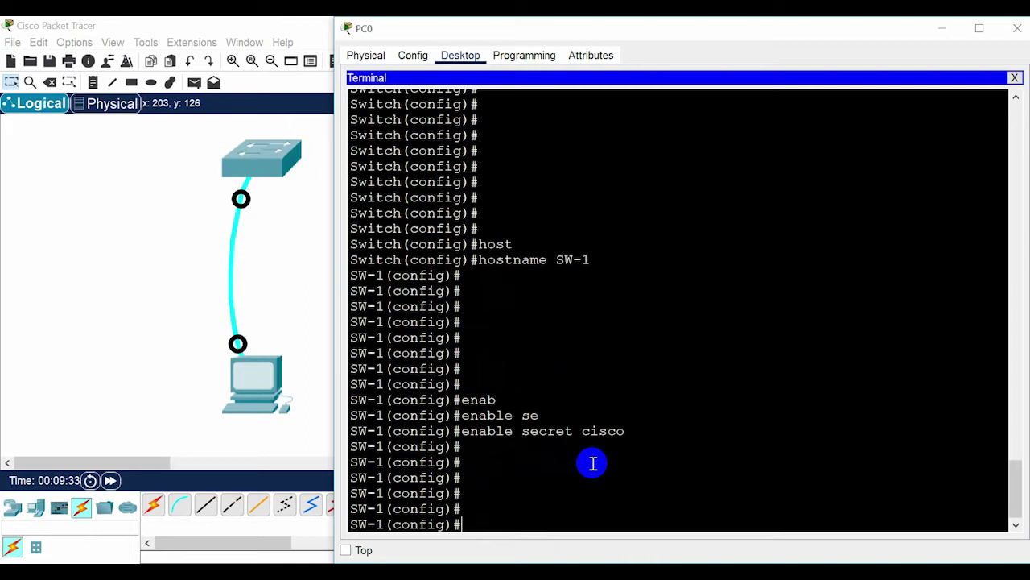
Step: Exit global configuration mode and log out of the console session
{"action": "type", "text": "exi"}
{"action": "key", "text": "Return"}
{"action": "key", "text": "Return"}
{"action": "key", "text": "Return"}
{"action": "type", "text": "eix"}
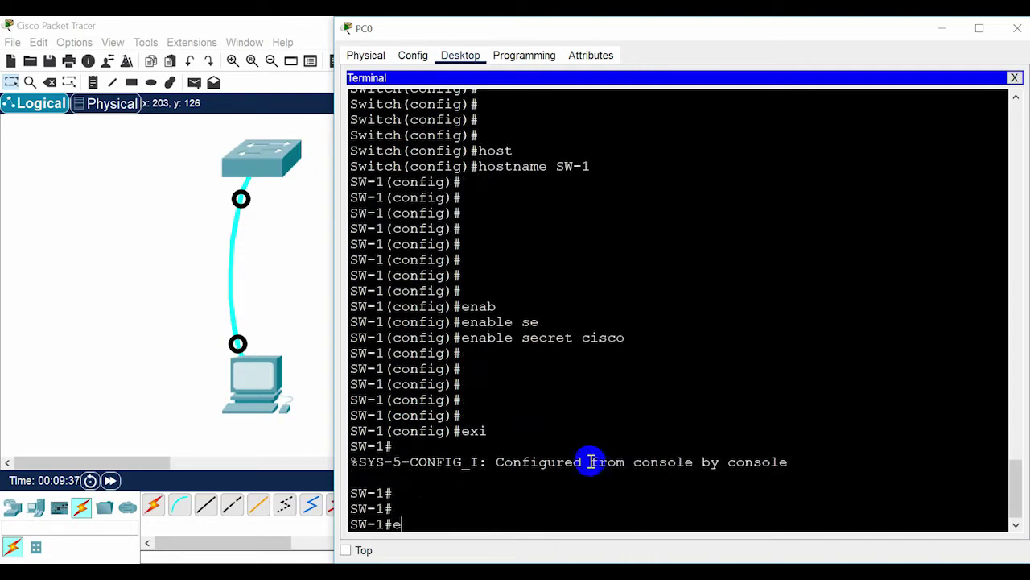
{"action": "key", "text": "Return"}
{"action": "key", "text": "Return"}
{"action": "key", "text": "Return"}
{"action": "key", "text": "Return"}
{"action": "type", "text": "exit"}
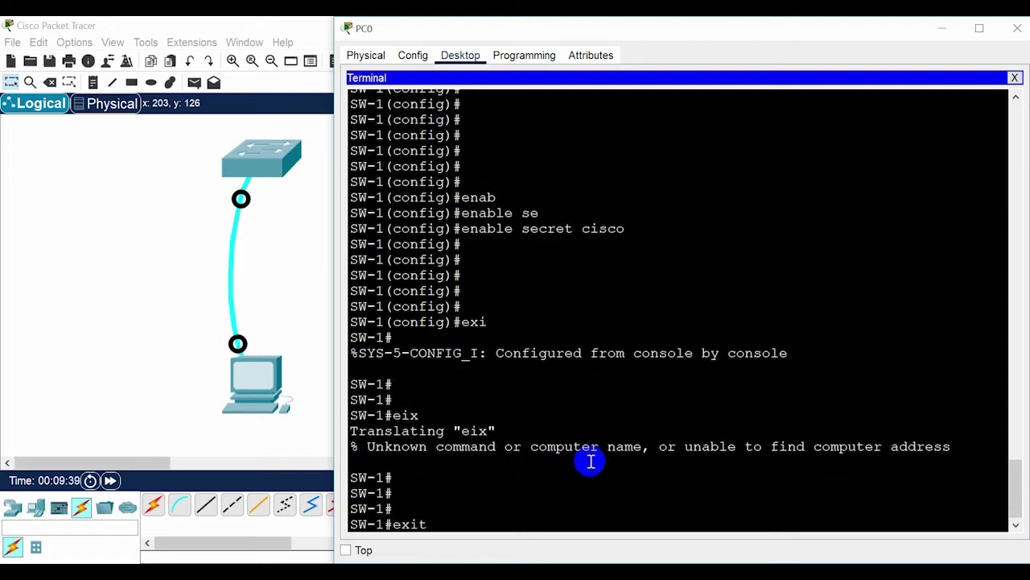
{"action": "key", "text": "Return"}
{"action": "key", "text": "Return"}
{"action": "key", "text": "Return"}
{"action": "key", "text": "Return"}
Step: Log back in and run enable, reaching SW-1# with the correct secret after a failed attempt
{"action": "type", "text": "e"}
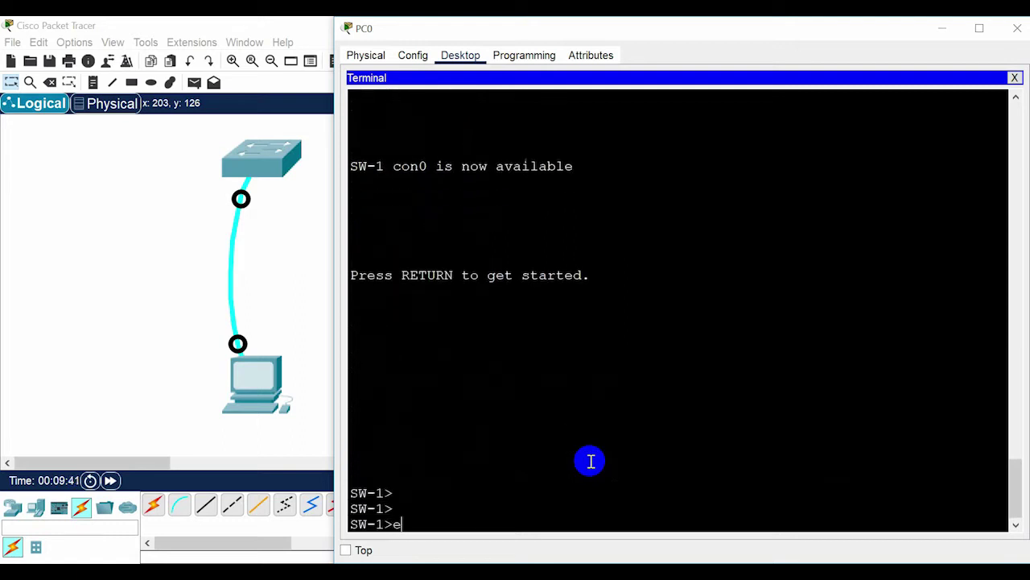
{"action": "type", "text": "nabl"}
{"action": "key", "text": "Return"}
{"action": "key", "text": "Return"}
{"action": "key", "text": "Return"}
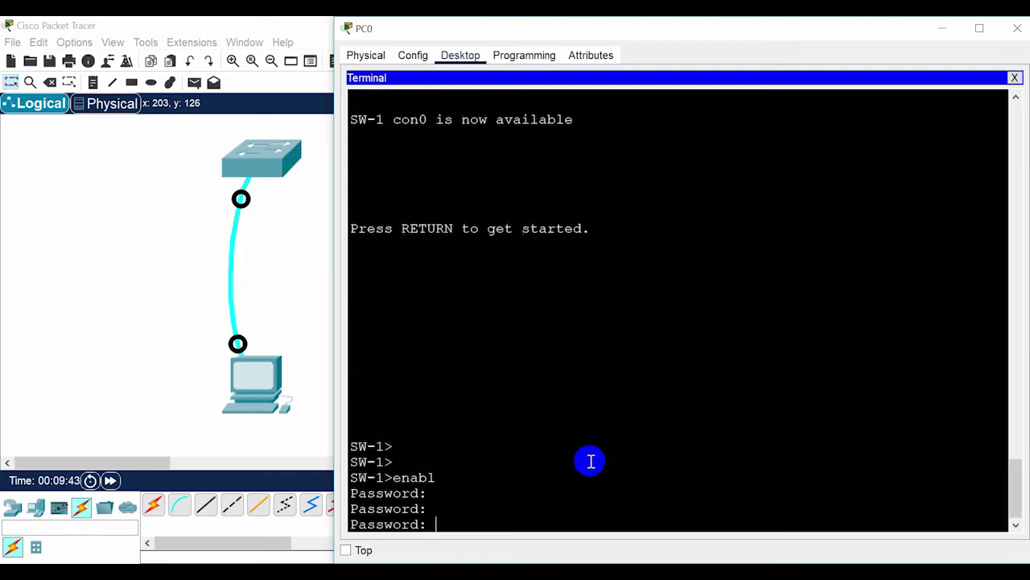
{"action": "key", "text": "Return"}
{"action": "key", "text": "Return"}
{"action": "type", "text": "enab"}
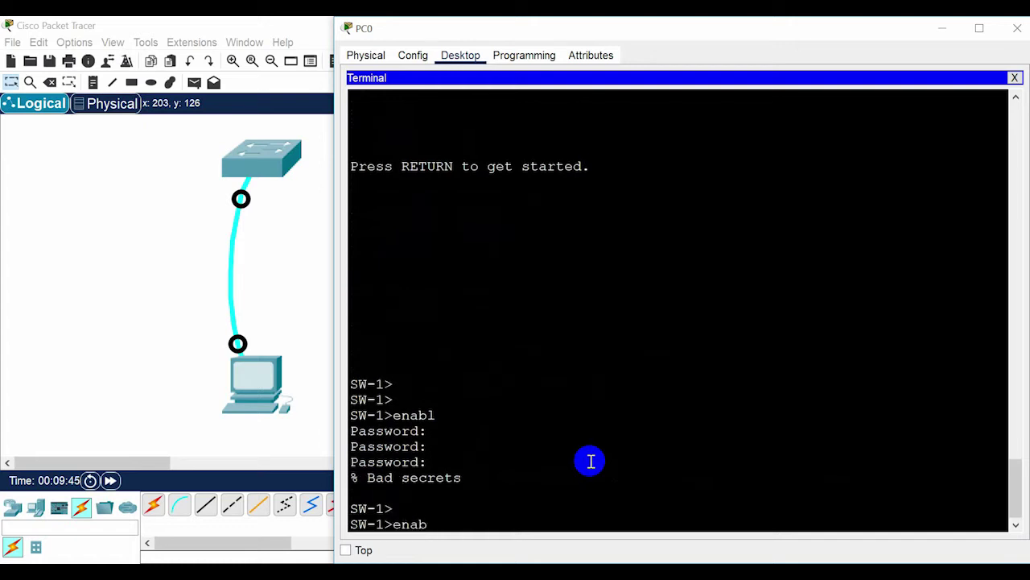
{"action": "key", "text": "Return"}
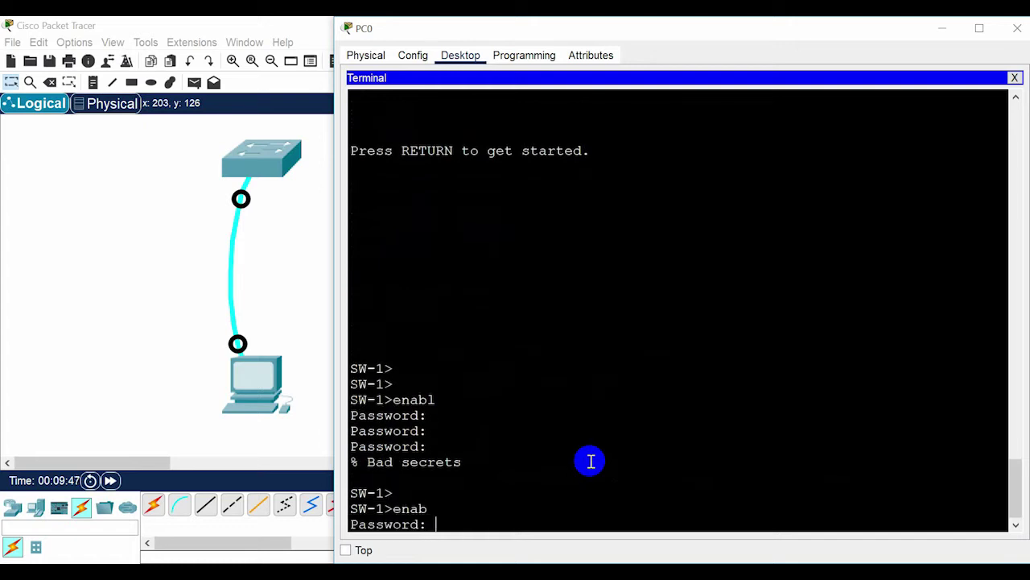
{"action": "key", "text": "Return"}
{"action": "key", "text": "Return"}
{"action": "key", "text": "Return"}
{"action": "key", "text": "Return"}
{"action": "key", "text": "Return"}
{"action": "key", "text": "Return"}
{"action": "key", "text": "Return"}
{"action": "key", "text": "Return"}
{"action": "key", "text": "Return"}
{"action": "key", "text": "Return"}
{"action": "key", "text": "Return"}
{"action": "key", "text": "Return"}
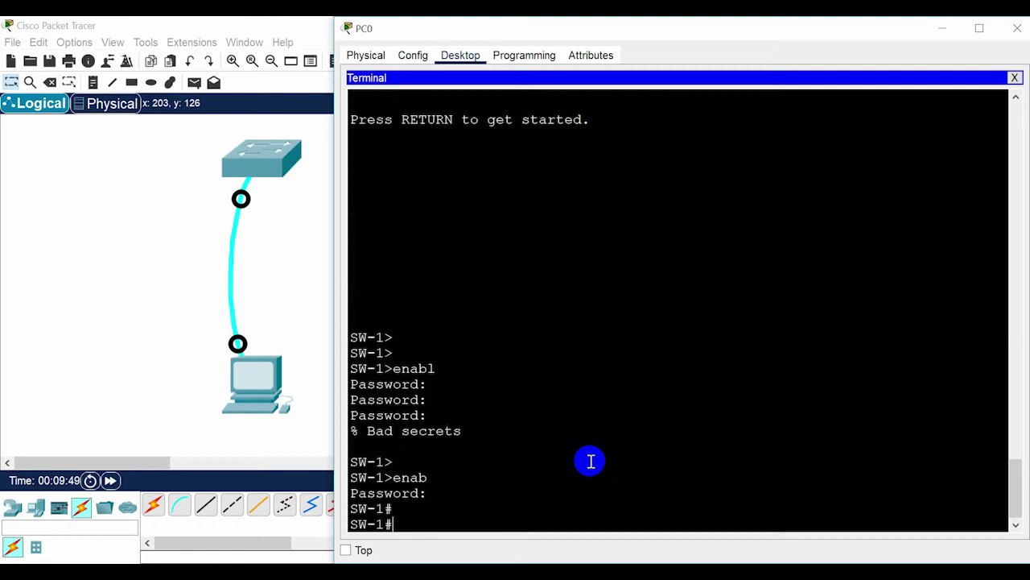
{"action": "key", "text": "Return"}
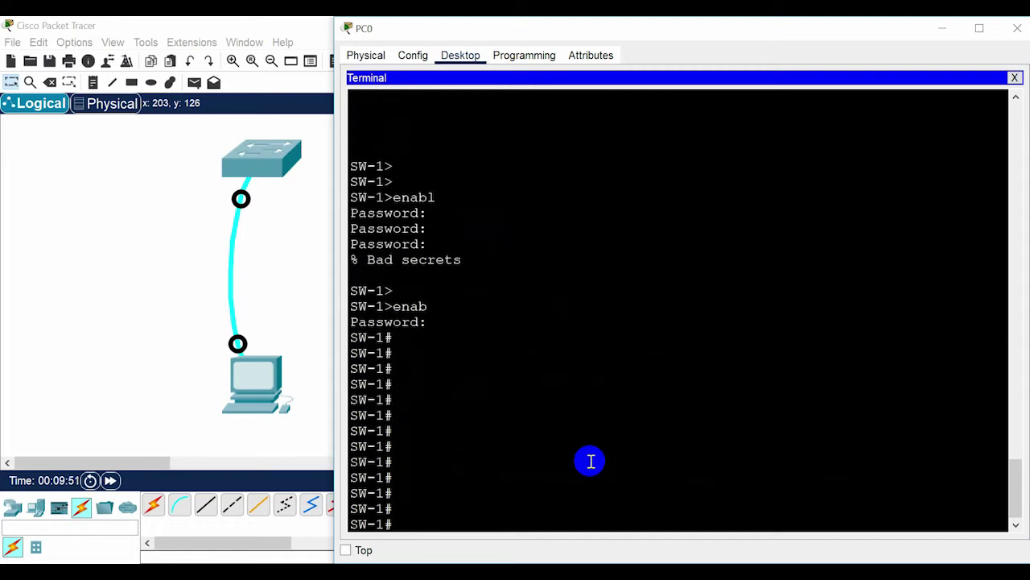
{"action": "key", "text": "Return"}
{"action": "key", "text": "Return"}
{"action": "key", "text": "Return"}
{"action": "key", "text": "Return"}
{"action": "key", "text": "Return"}
{"action": "key", "text": "Return"}
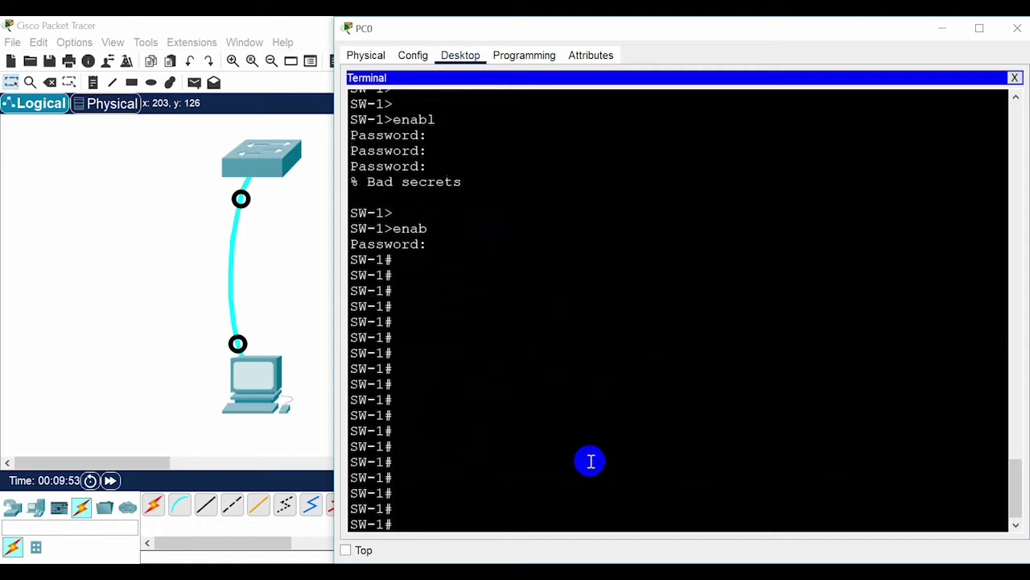
{"action": "key", "text": "Return"}
{"action": "key", "text": "Return"}
{"action": "key", "text": "Return"}
{"action": "key", "text": "Return"}
{"action": "key", "text": "Return"}
{"action": "key", "text": "Return"}
{"action": "key", "text": "Return"}
{"action": "key", "text": "Return"}
{"action": "key", "text": "Return"}
{"action": "key", "text": "Return"}
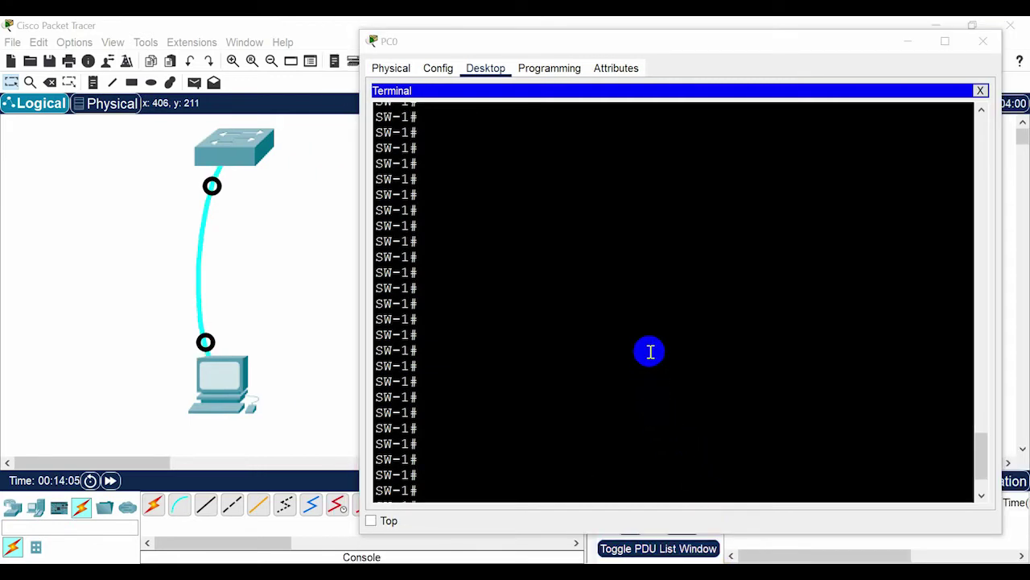
Step: Enter global configuration mode on SW-1 and select VTY lines 0 to 15
{"action": "left_click", "coordinate": [655, 321]}
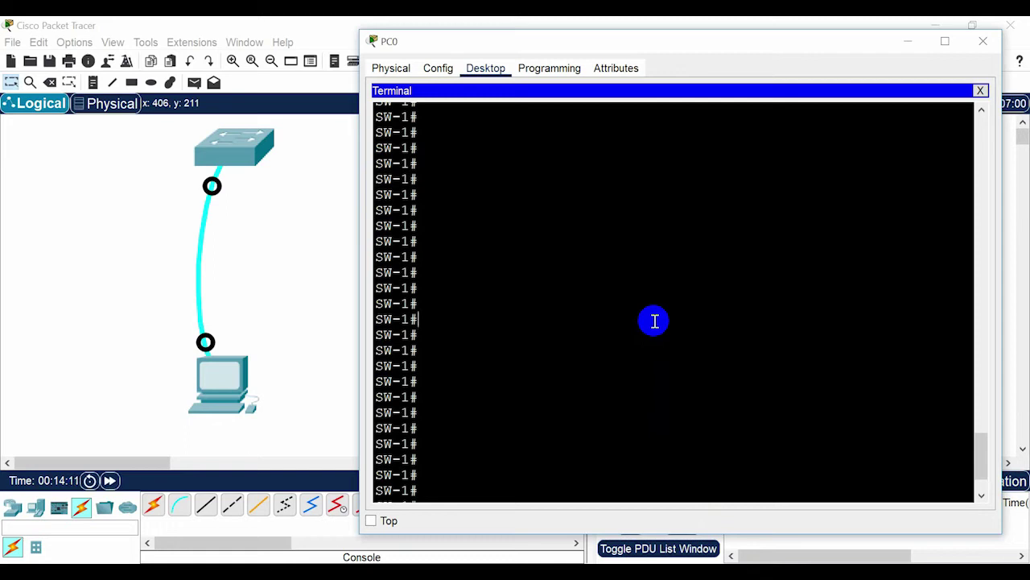
{"action": "type", "text": "conf t"}
{"action": "key", "text": "Return"}
{"action": "key", "text": "Return"}
{"action": "key", "text": "Return"}
{"action": "key", "text": "Return"}
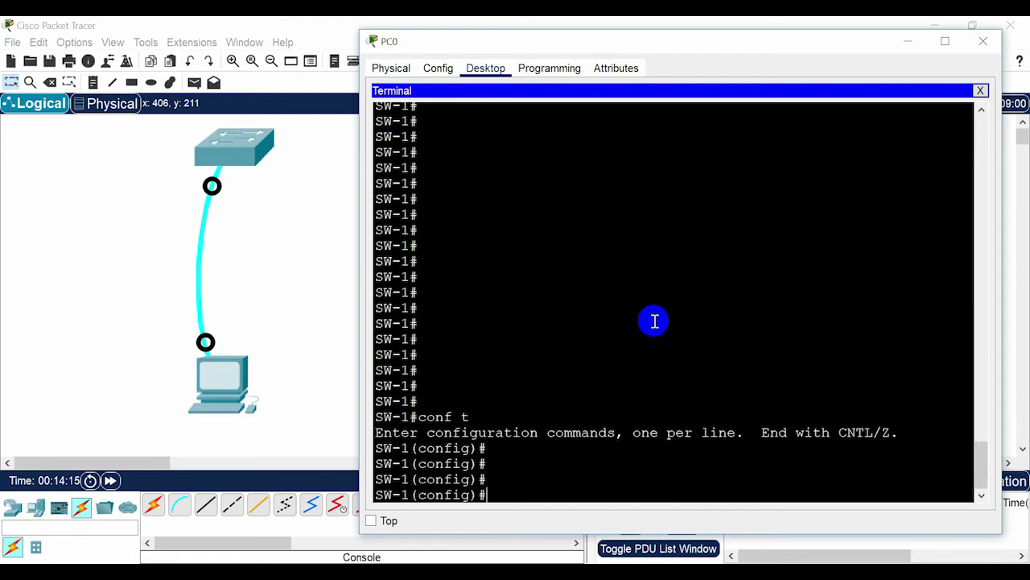
{"action": "key", "text": "Return"}
{"action": "key", "text": "Return"}
{"action": "key", "text": "Return"}
{"action": "key", "text": "Return"}
{"action": "key", "text": "Return"}
{"action": "key", "text": "Return"}
{"action": "key", "text": "Return"}
{"action": "key", "text": "Return"}
{"action": "key", "text": "Return"}
{"action": "key", "text": "Return"}
{"action": "key", "text": "Return"}
{"action": "key", "text": "Return"}
{"action": "key", "text": "Return"}
{"action": "key", "text": "Return"}
{"action": "key", "text": "Return"}
{"action": "key", "text": "Return"}
{"action": "key", "text": "Return"}
{"action": "key", "text": "Return"}
{"action": "key", "text": "Return"}
{"action": "key", "text": "Return"}
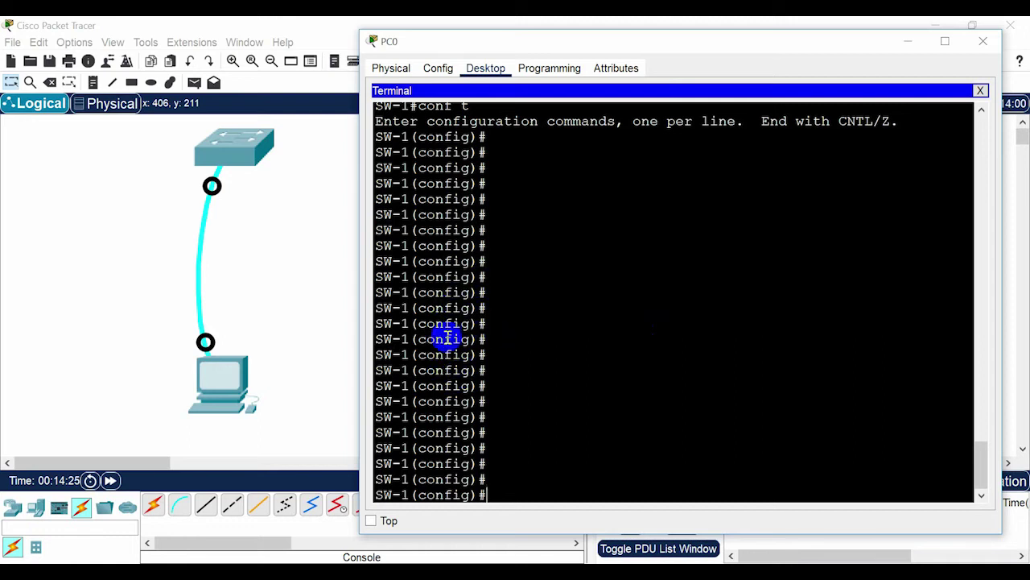
{"action": "type", "text": "line"}
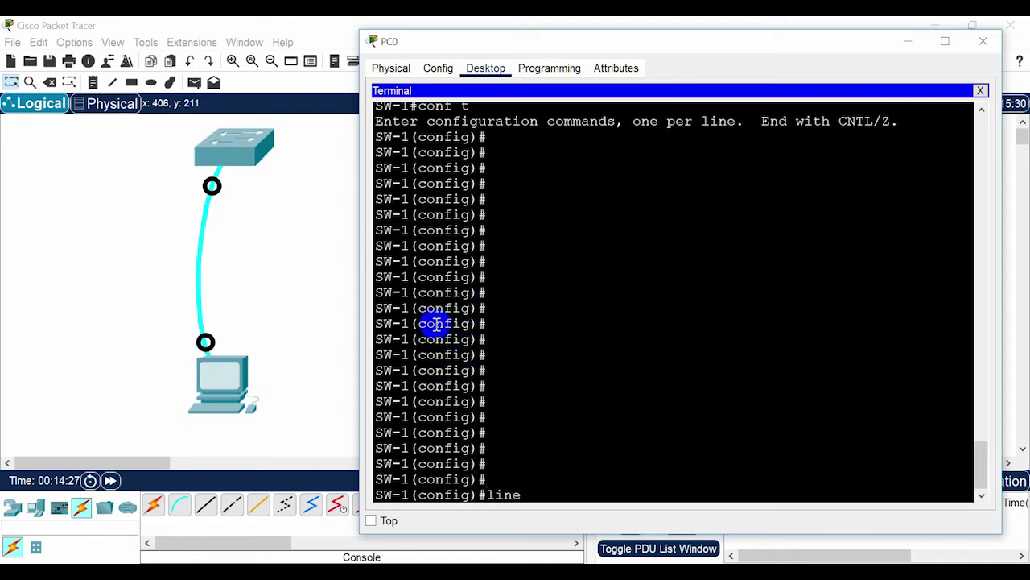
{"action": "key", "text": "Tab"}
{"action": "type", "text": "v"}
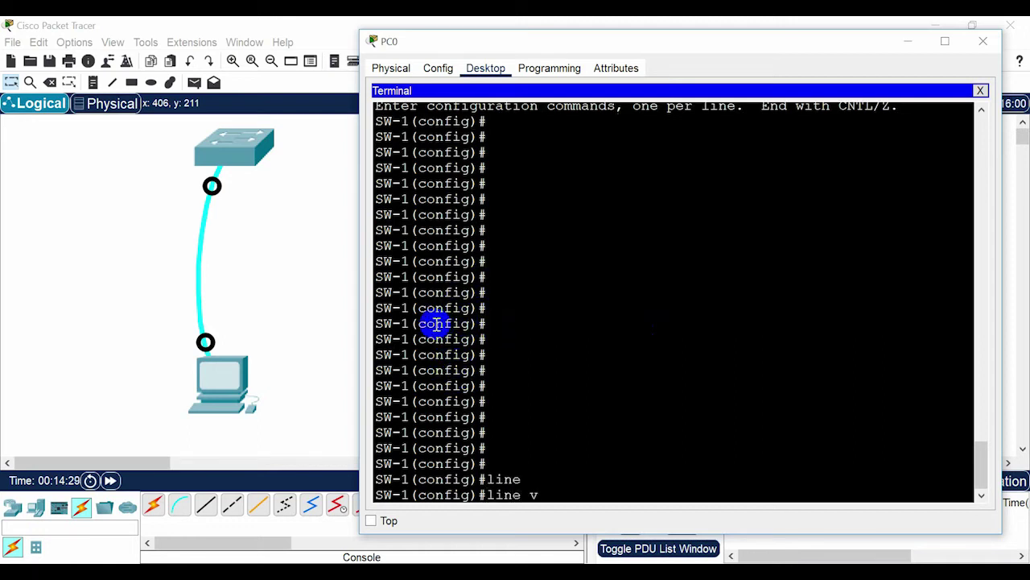
{"action": "key", "text": "Tab"}
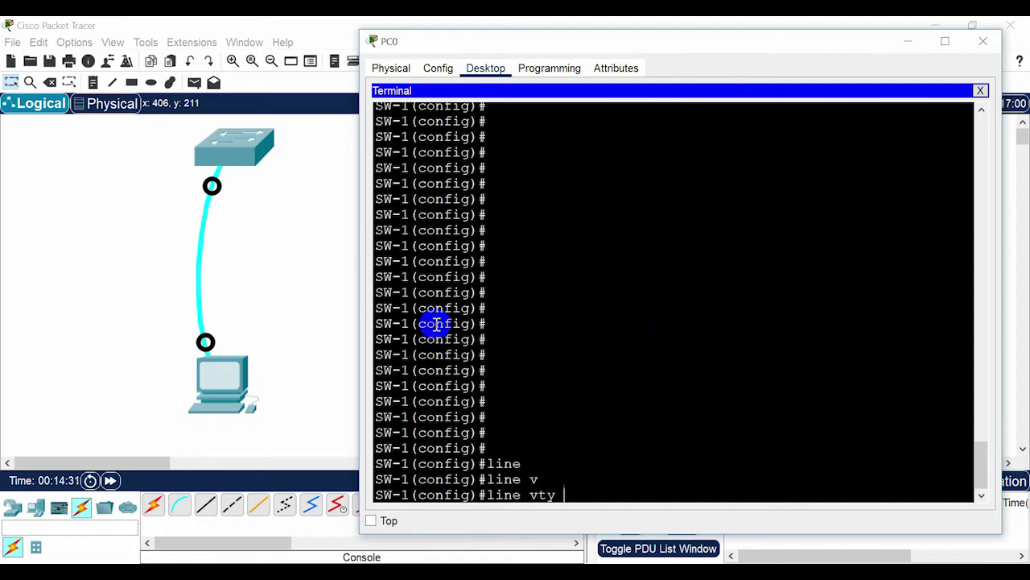
{"action": "type", "text": "0 15"}
{"action": "key", "text": "Return"}
{"action": "key", "text": "Return"}
{"action": "key", "text": "Return"}
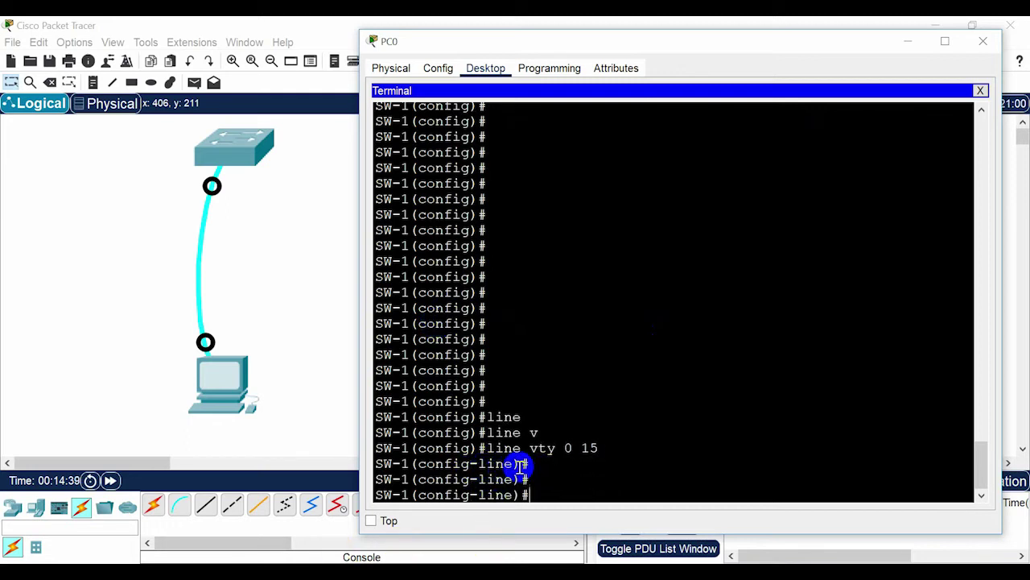
Step: Give the VTY lines a password, require login, and exit line configuration
{"action": "type", "text": "pas"}
{"action": "key", "text": "Tab"}
{"action": "type", "text": "cisco123"}
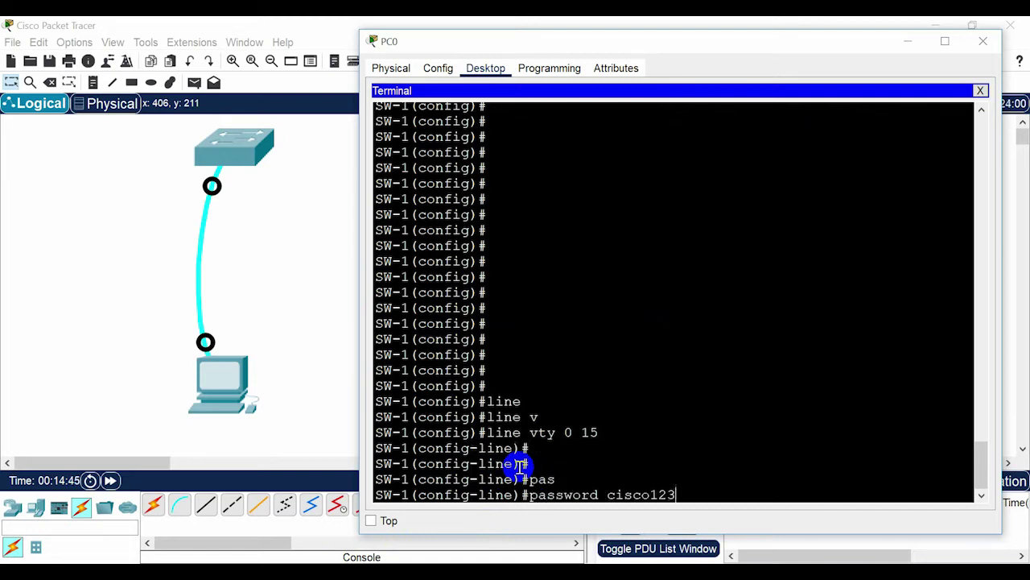
{"action": "key", "text": "Return"}
{"action": "key", "text": "Return"}
{"action": "type", "text": "login"}
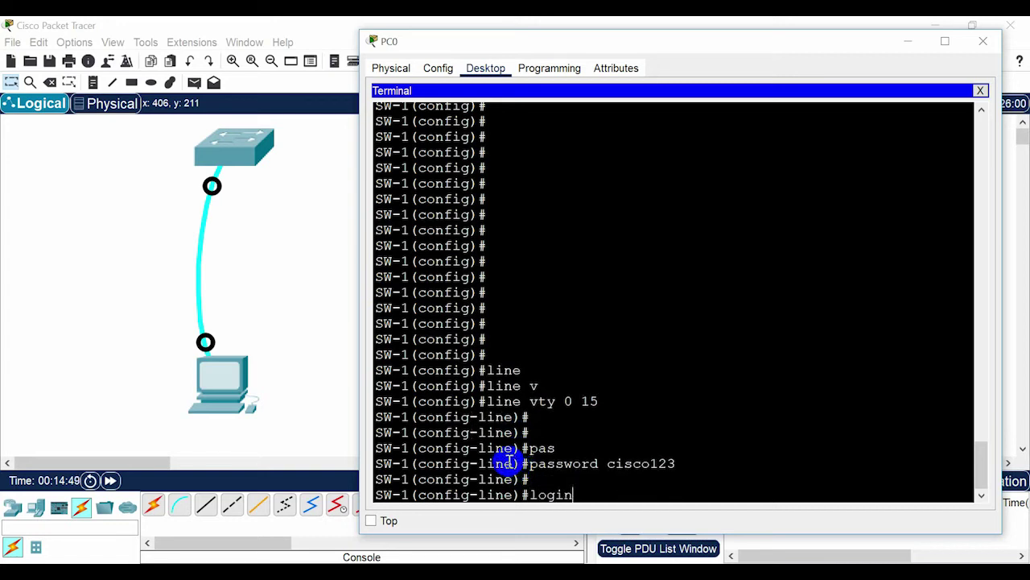
{"action": "key", "text": "Return"}
{"action": "key", "text": "Return"}
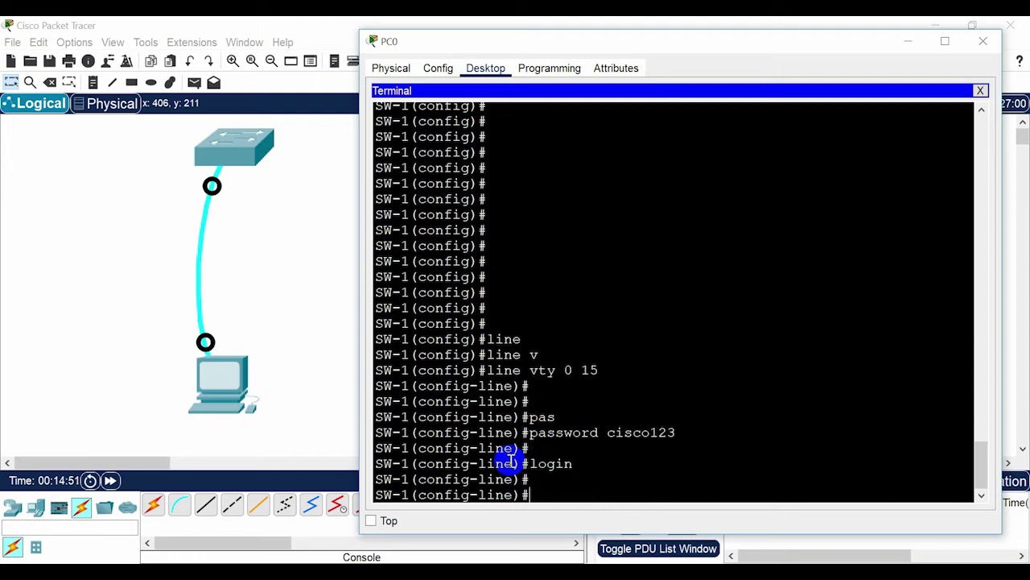
{"action": "key", "text": "Return"}
{"action": "type", "text": "exit"}
{"action": "key", "text": "Return"}
{"action": "key", "text": "Return"}
{"action": "key", "text": "Return"}
{"action": "key", "text": "Return"}
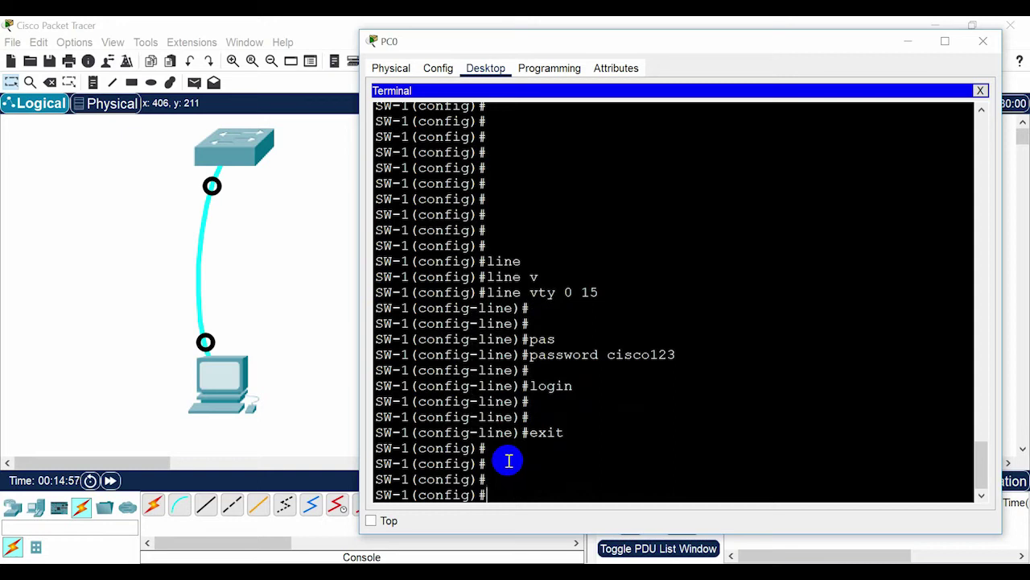
Step: Leave configuration mode and display SW-1's running configuration
{"action": "type", "text": "exit"}
{"action": "key", "text": "Return"}
{"action": "key", "text": "Return"}
{"action": "type", "text": "sh"}
{"action": "key", "text": "Tab"}
{"action": "type", "text": "run"}
{"action": "key", "text": "Tab"}
{"action": "key", "text": "Return"}
{"action": "key", "text": "Return"}
{"action": "key", "text": "Return"}
{"action": "key", "text": "Return"}
{"action": "key", "text": "Return"}
{"action": "key", "text": "Return"}
{"action": "key", "text": "Return"}
{"action": "key", "text": "Return"}
{"action": "key", "text": "Return"}
{"action": "key", "text": "Return"}
{"action": "key", "text": "Return"}
{"action": "key", "text": "Return"}
{"action": "key", "text": "Return"}
{"action": "key", "text": "Return"}
{"action": "key", "text": "Return"}
{"action": "key", "text": "Return"}
{"action": "key", "text": "Return"}
{"action": "key", "text": "Return"}
{"action": "key", "text": "Return"}
{"action": "key", "text": "Return"}
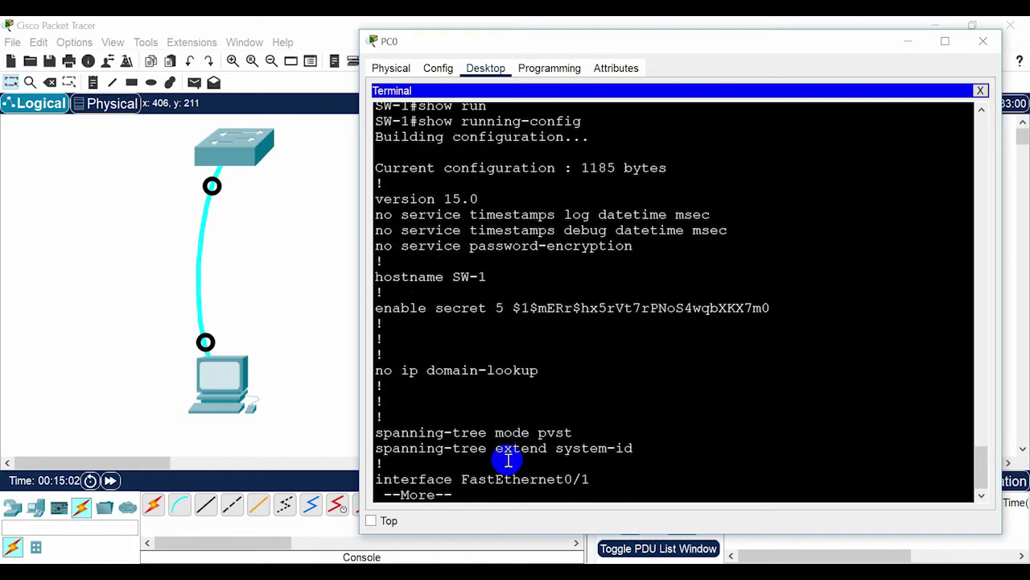
Step: Page to the vty 0 4 and 5 15 blocks, confirming each has a password and login
{"action": "key", "text": "Return"}
{"action": "key", "text": "Return"}
{"action": "key", "text": "Return"}
{"action": "key", "text": "Return"}
{"action": "key", "text": "Return"}
{"action": "key", "text": "Return"}
{"action": "key", "text": "Return"}
{"action": "key", "text": "Return"}
{"action": "key", "text": "Return"}
{"action": "key", "text": "Return"}
{"action": "key", "text": "Return"}
{"action": "key", "text": "Return"}
{"action": "key", "text": "Return"}
{"action": "key", "text": "Return"}
{"action": "key", "text": "Return"}
{"action": "key", "text": "Return"}
{"action": "key", "text": "Return"}
{"action": "key", "text": "Return"}
{"action": "key", "text": "Return"}
{"action": "key", "text": "Return"}
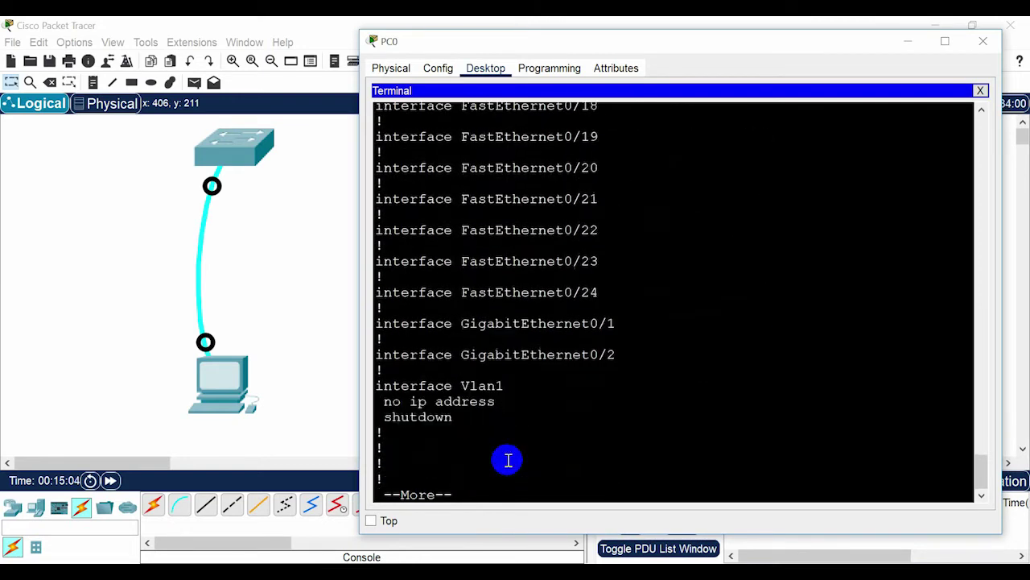
{"action": "key", "text": "Return"}
{"action": "key", "text": "Return"}
{"action": "key", "text": "Return"}
{"action": "key", "text": "Return"}
{"action": "key", "text": "Return"}
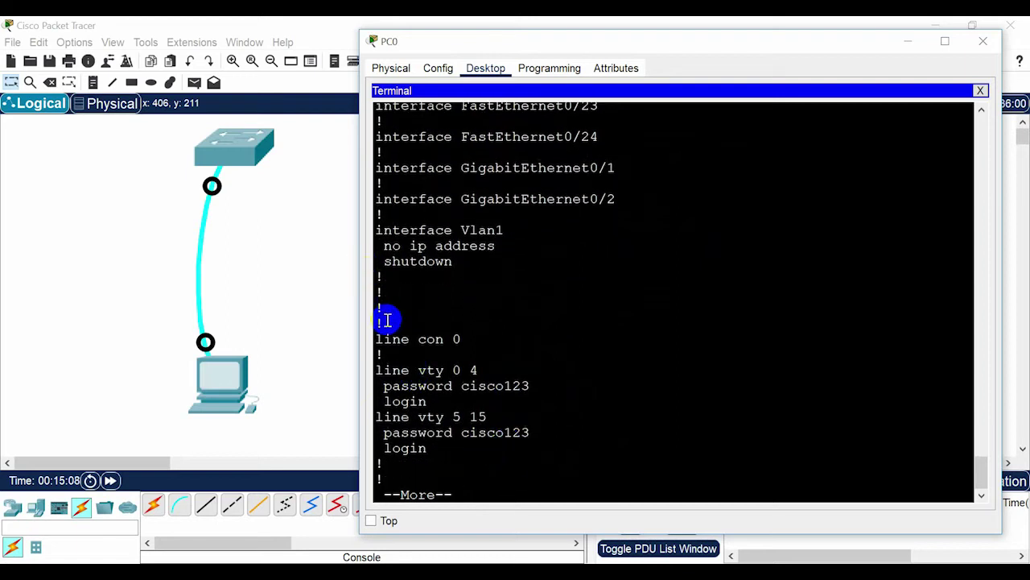
{"action": "left_click_drag", "start_coordinate": [376, 367], "coordinate": [510, 444]}
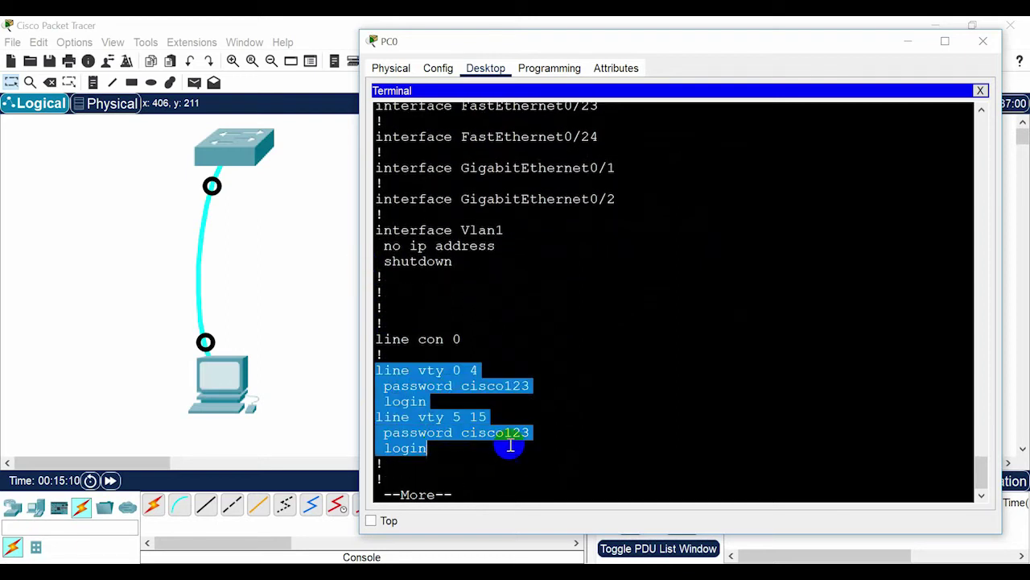
{"action": "left_click", "coordinate": [647, 481]}
{"action": "key", "text": "Return"}
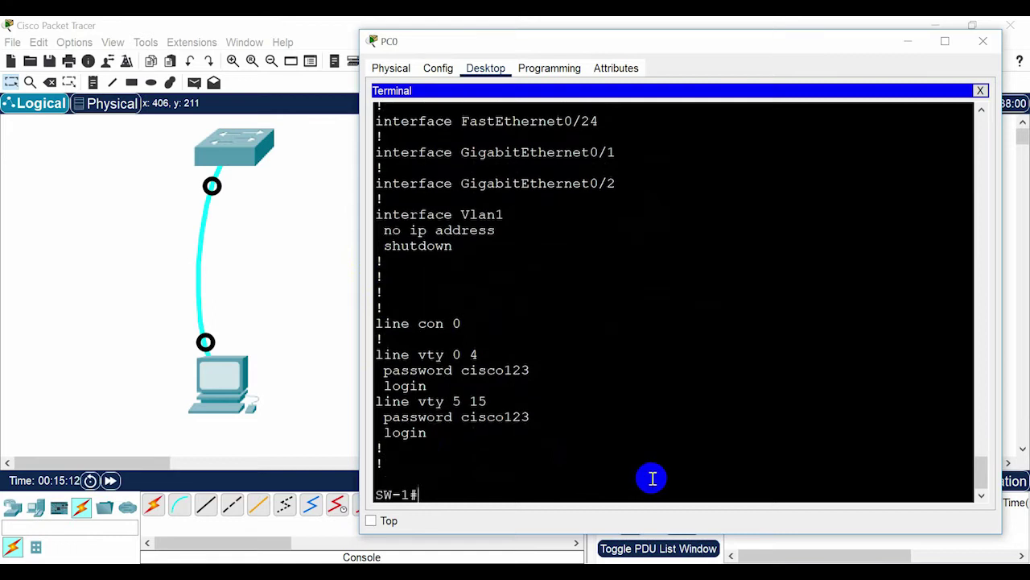
{"action": "key", "text": "Return"}
{"action": "key", "text": "Return"}
{"action": "key", "text": "Return"}
Step: Enter global configuration mode and select console line 0
{"action": "type", "text": "con ft"}
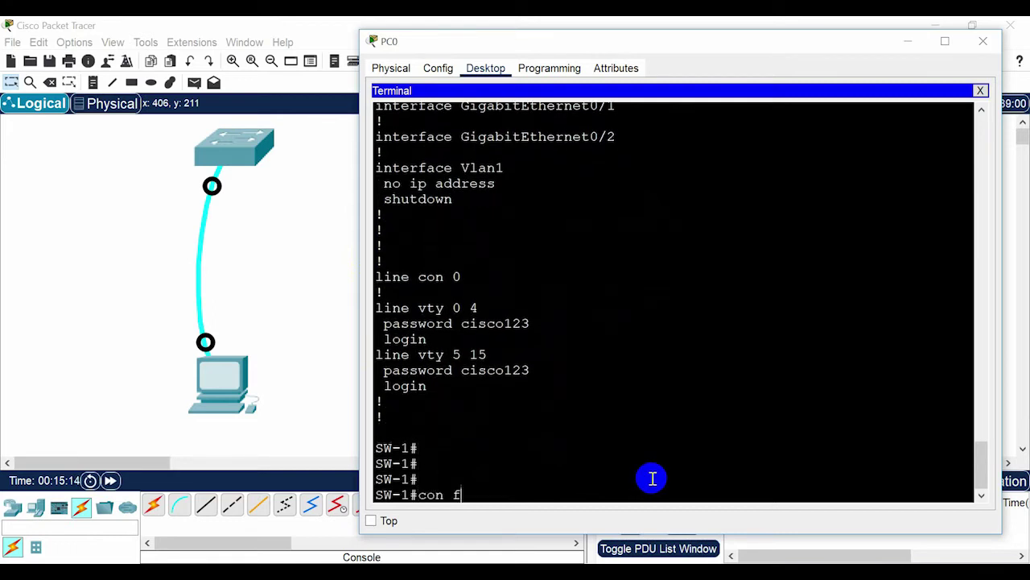
{"action": "key", "text": "BackSpace"}
{"action": "key", "text": "Return"}
{"action": "key", "text": "Return"}
{"action": "key", "text": "Return"}
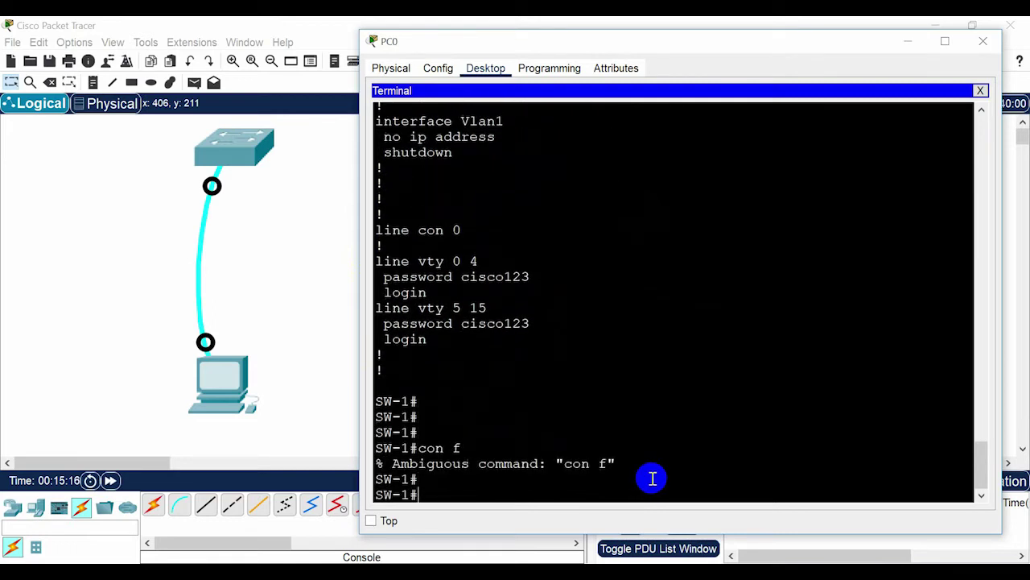
{"action": "type", "text": "conf t"}
{"action": "key", "text": "Return"}
{"action": "key", "text": "Return"}
{"action": "key", "text": "Return"}
{"action": "type", "text": "line co"}
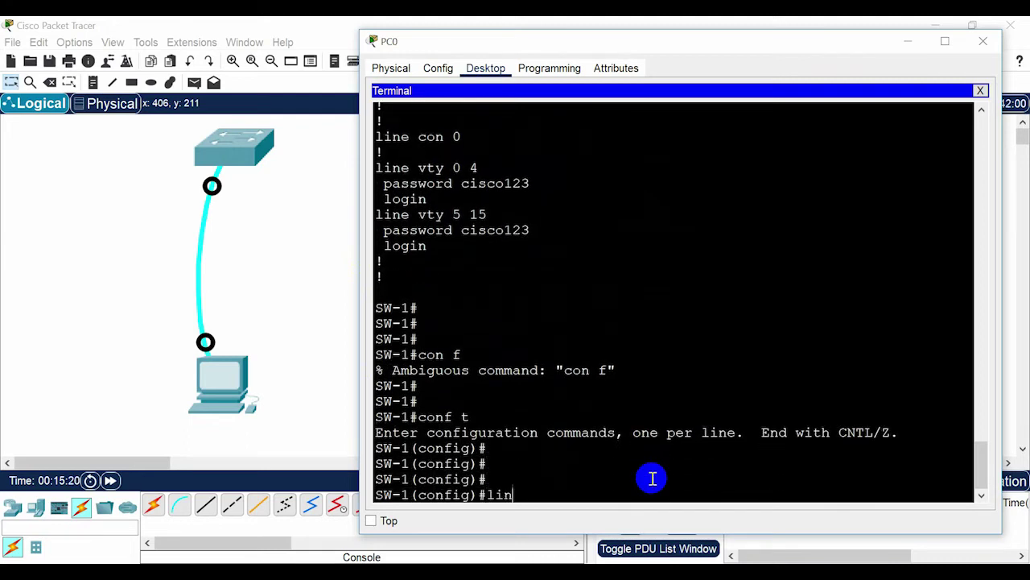
{"action": "key", "text": "Tab"}
{"action": "type", "text": "con"}
{"action": "key", "text": "Tab"}
{"action": "type", "text": "0"}
{"action": "key", "text": "Return"}
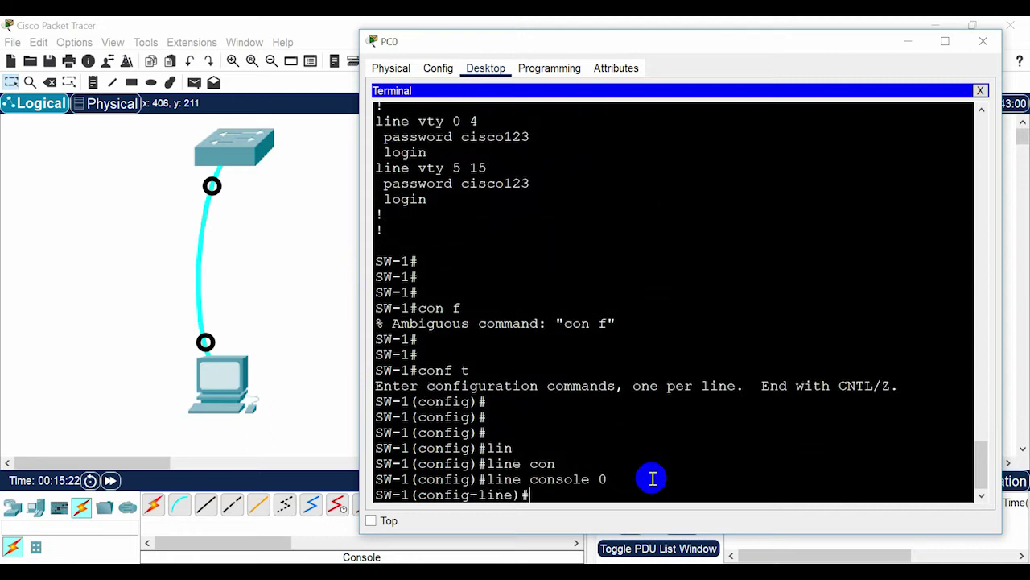
{"action": "key", "text": "Return"}
{"action": "key", "text": "Return"}
{"action": "key", "text": "Return"}
Step: Set a console line password, require login, and exit line configuration
{"action": "type", "text": "pas"}
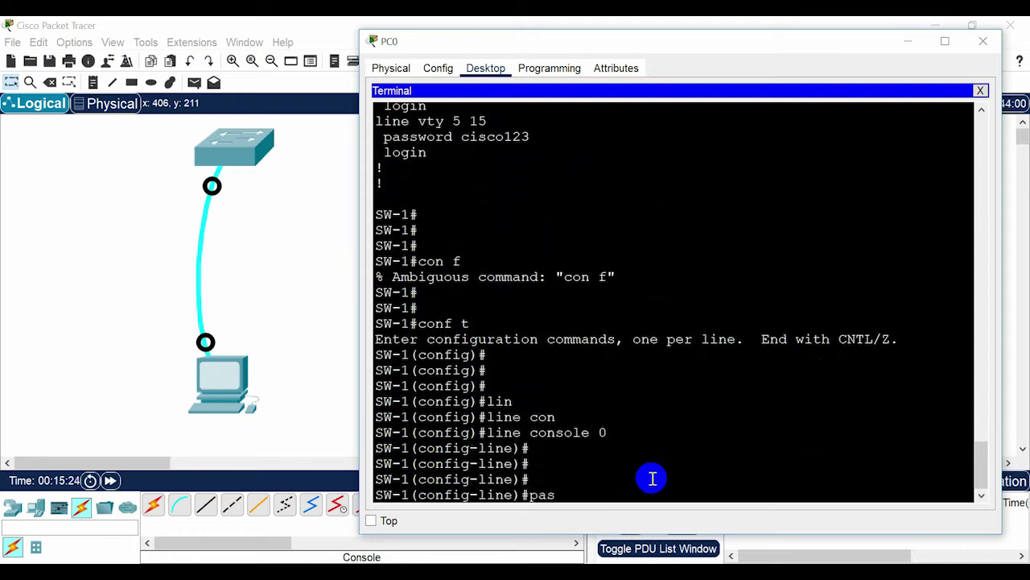
{"action": "key", "text": "Tab"}
{"action": "type", "text": "cisco1234"}
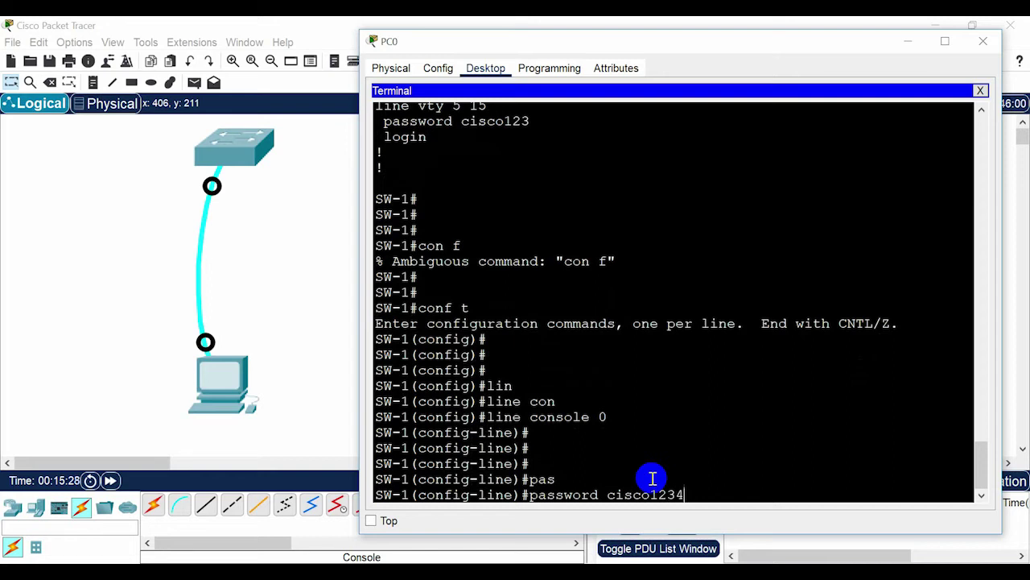
{"action": "key", "text": "Return"}
{"action": "key", "text": "Return"}
{"action": "key", "text": "Return"}
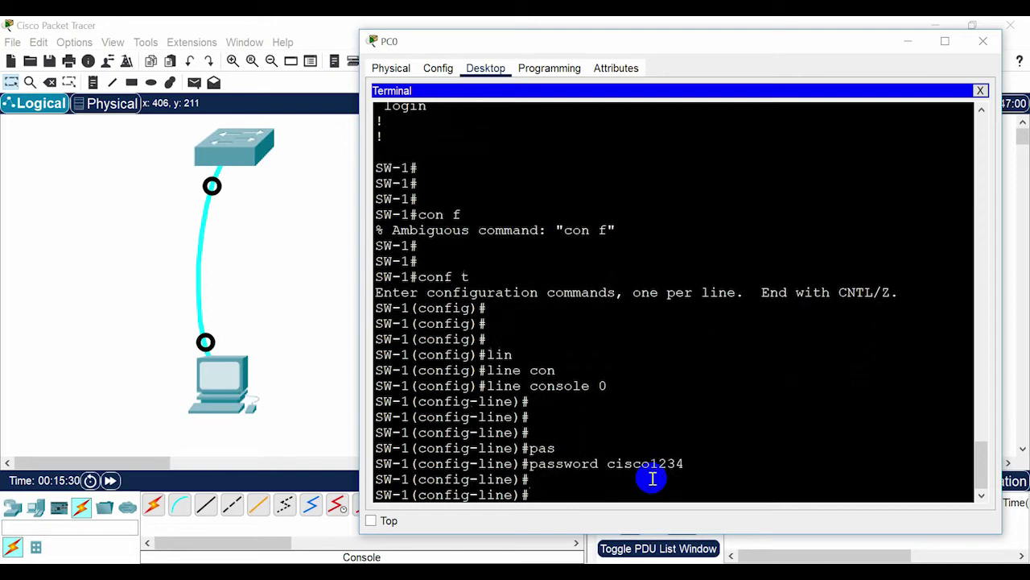
{"action": "type", "text": "lo"}
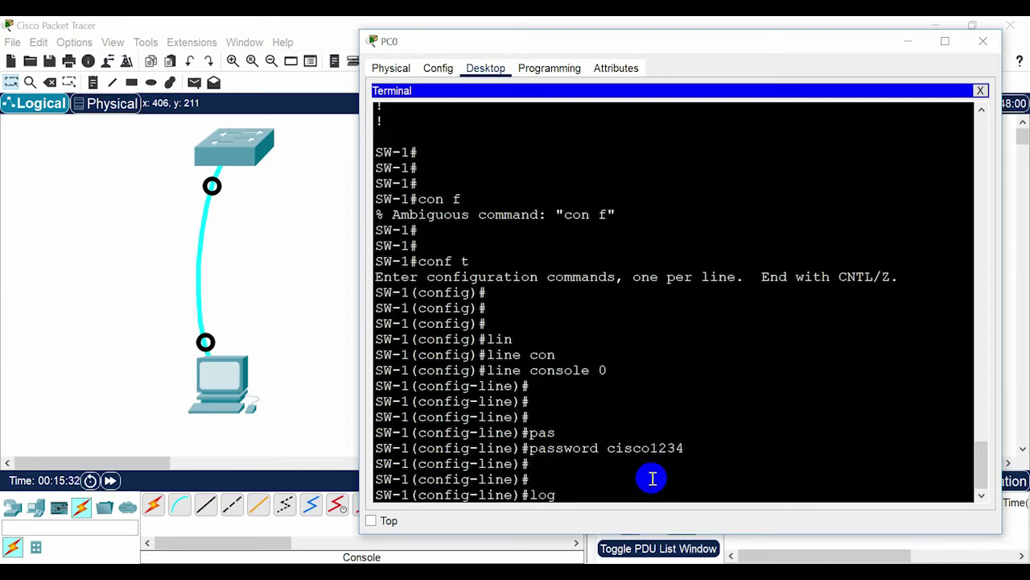
{"action": "type", "text": "g"}
{"action": "key", "text": "Tab"}
{"action": "type", "text": "in"}
{"action": "key", "text": "Return"}
{"action": "type", "text": "exit"}
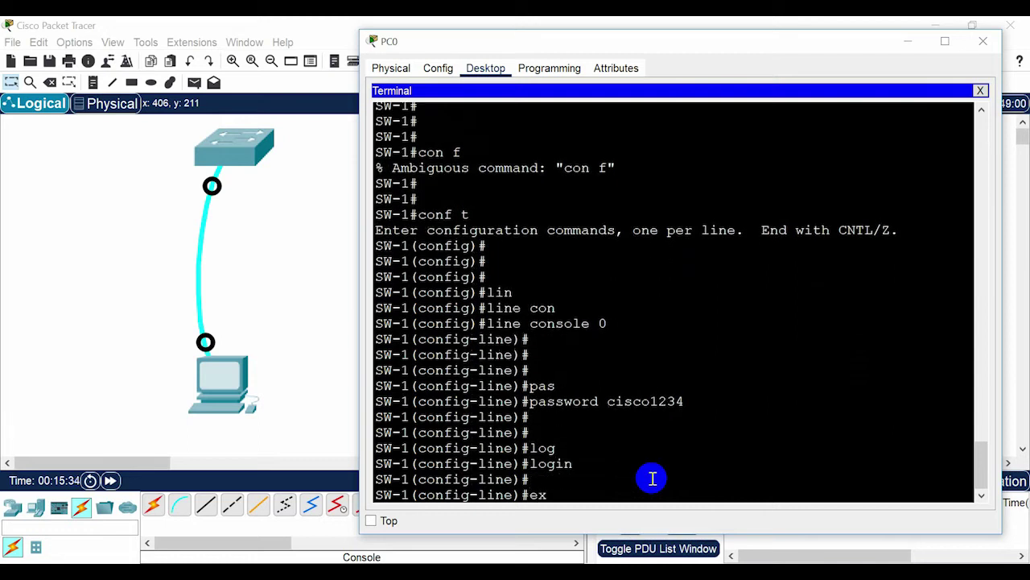
{"action": "key", "text": "Return"}
{"action": "key", "text": "Return"}
{"action": "key", "text": "Return"}
{"action": "key", "text": "Return"}
{"action": "key", "text": "Return"}
{"action": "key", "text": "Return"}
{"action": "key", "text": "Return"}
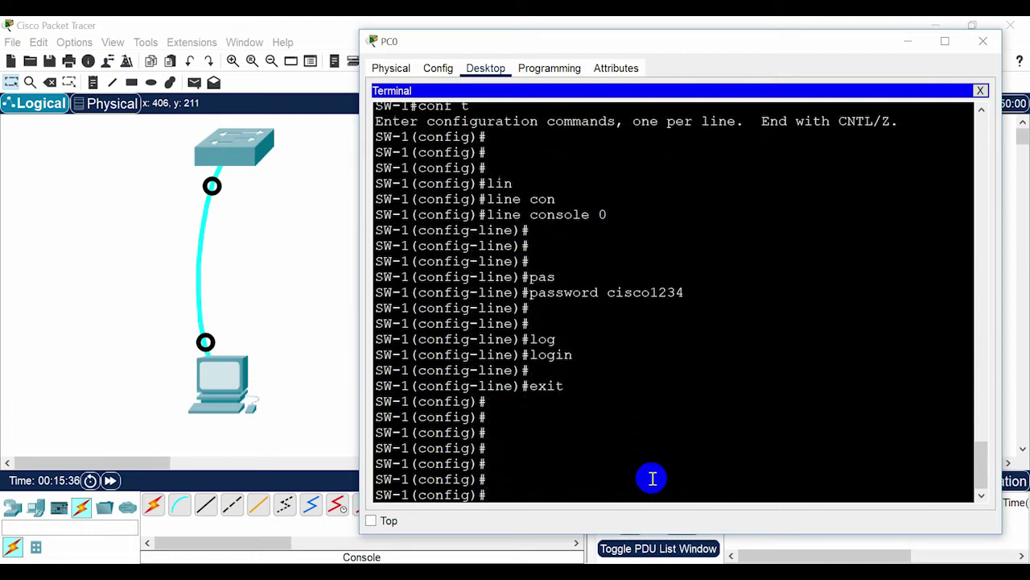
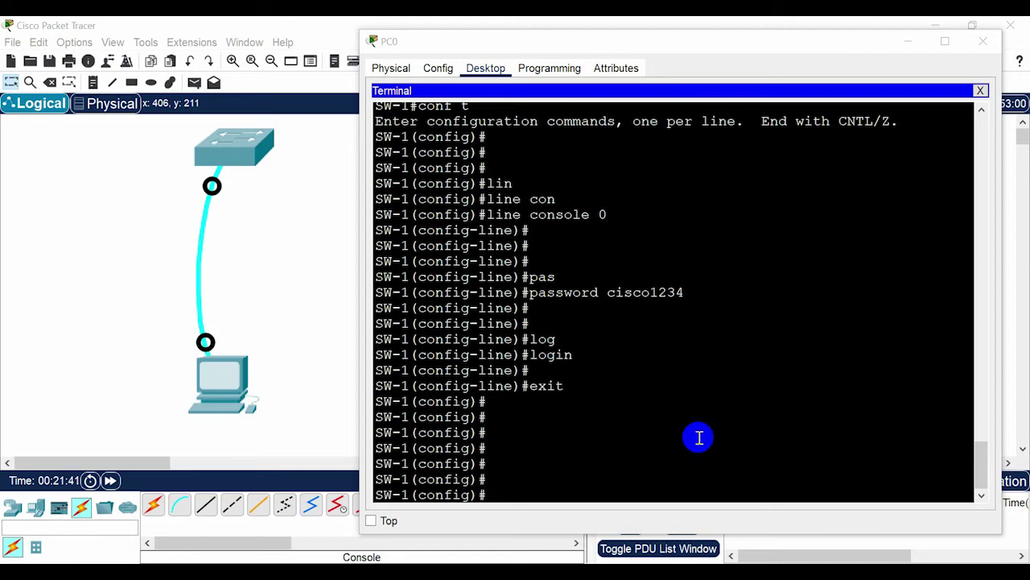
Step: Add two blank prompt lines in the PC0 terminal to space out the console-line output
{"action": "key", "text": "Return"}
{"action": "key", "text": "Return"}
{"action": "key", "text": "Return"}
{"action": "key", "text": "Return"}
{"action": "key", "text": "Return"}
{"action": "key", "text": "Return"}
{"action": "key", "text": "Return"}
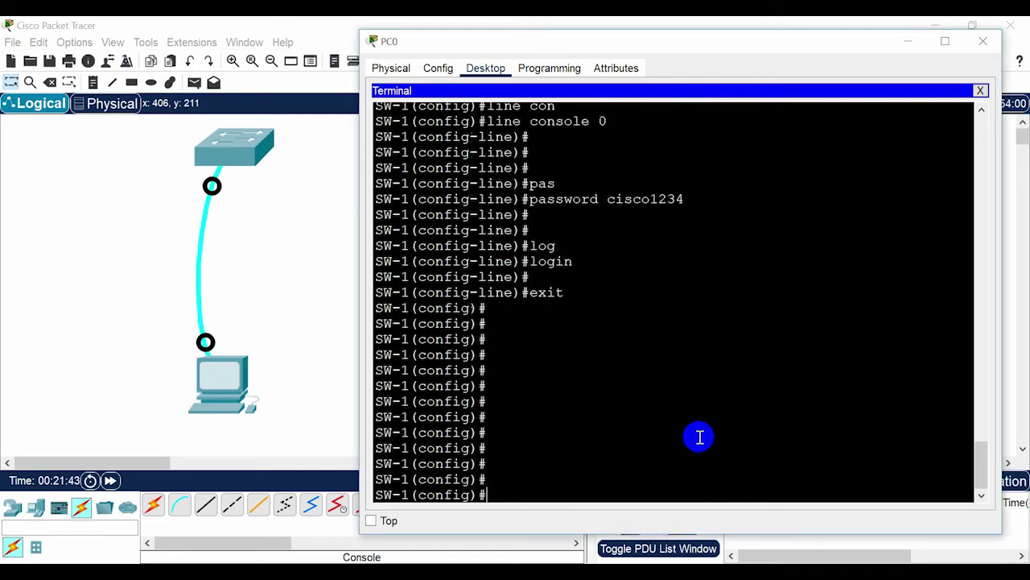
{"action": "key", "text": "Return"}
{"action": "key", "text": "Return"}
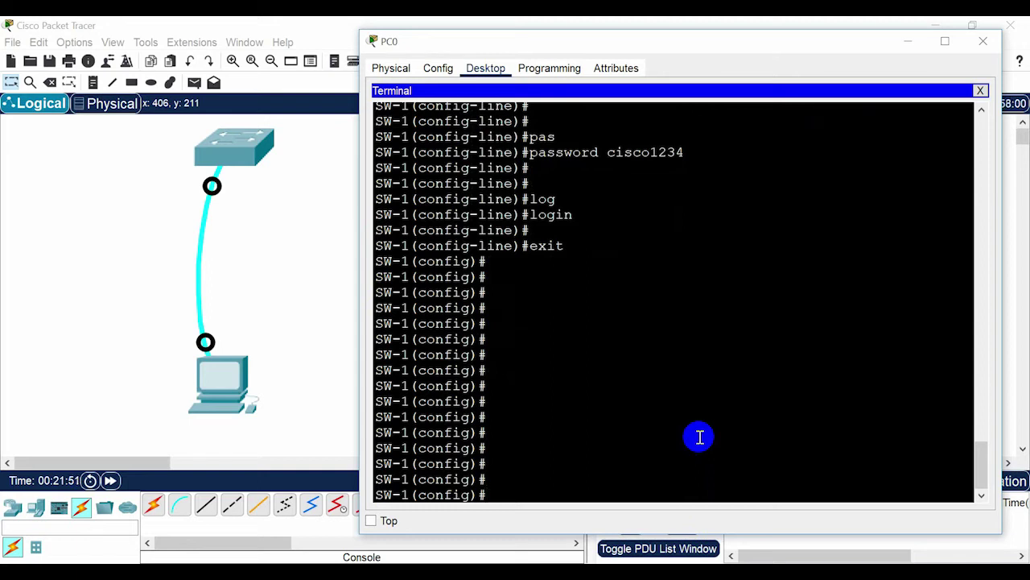
Step: Create the standard access list ABC with ip access-list standard ABC
{"action": "type", "text": "ip acc"}
{"action": "key", "text": "Tab"}
{"action": "type", "text": "st"}
{"action": "key", "text": "Tab"}
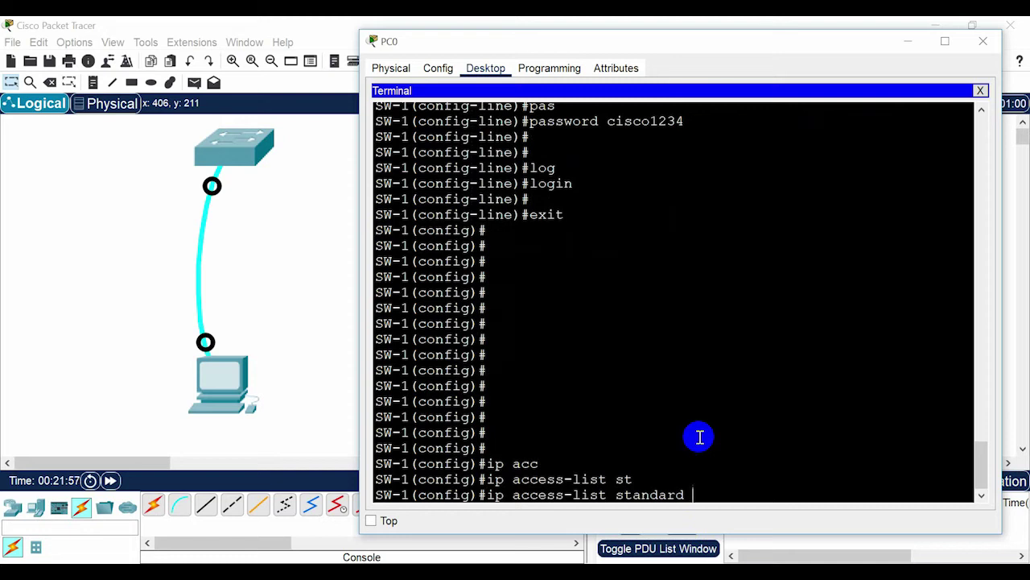
{"action": "type", "text": "ABC"}
{"action": "key", "text": "Return"}
{"action": "key", "text": "Return"}
{"action": "key", "text": "Return"}
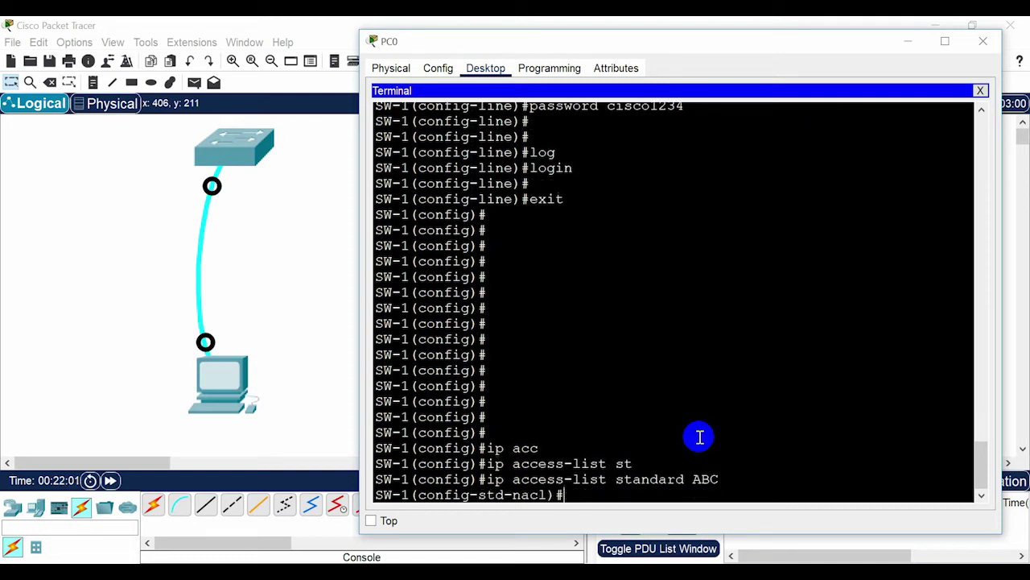
{"action": "key", "text": "Return"}
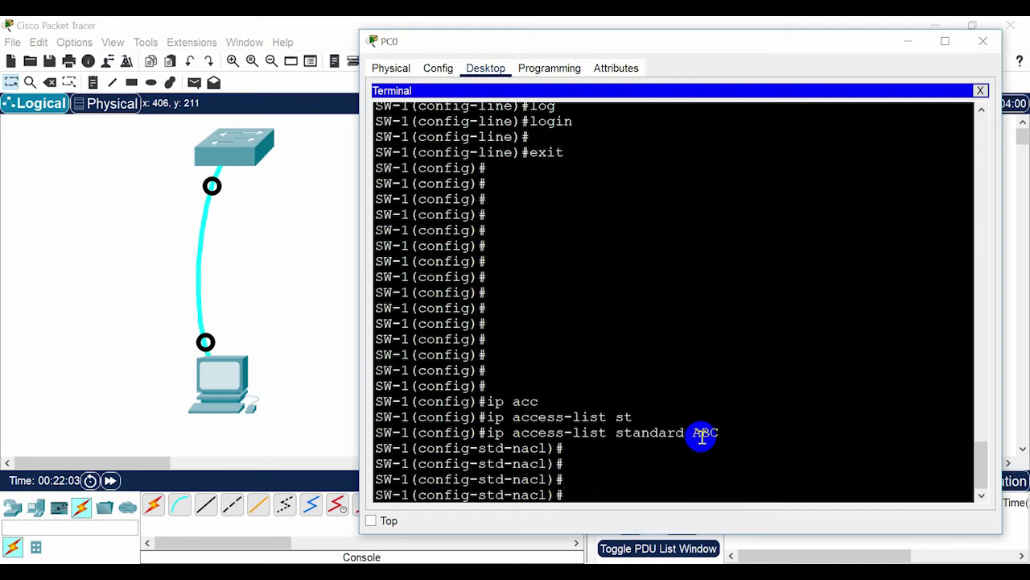
Step: Permit hosts 192.168.1.100 and 192.168.1.101 in ABC, then return to global config
{"action": "type", "text": "PER"}
{"action": "key", "text": "Tab"}
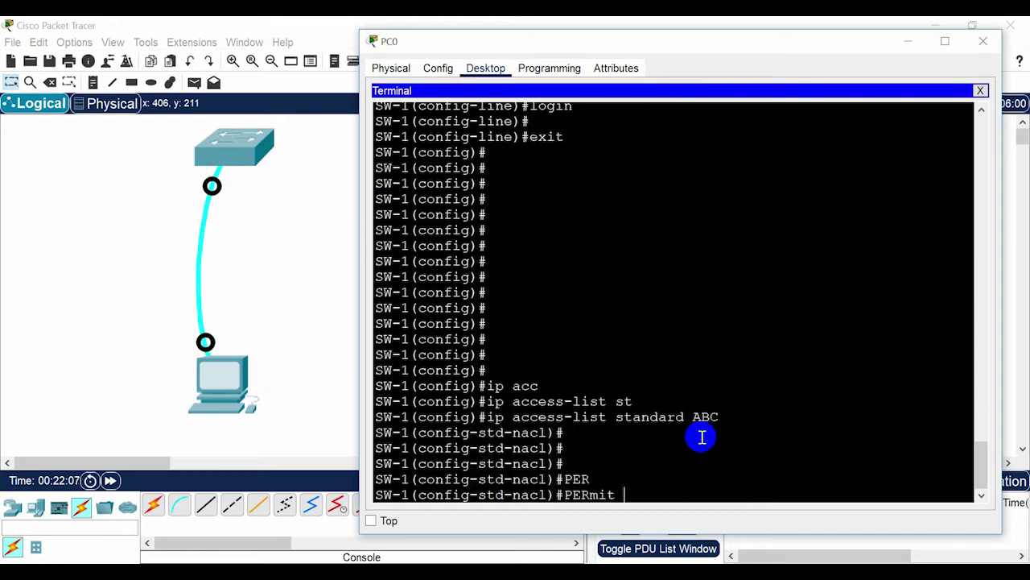
{"action": "type", "text": "192.16"}
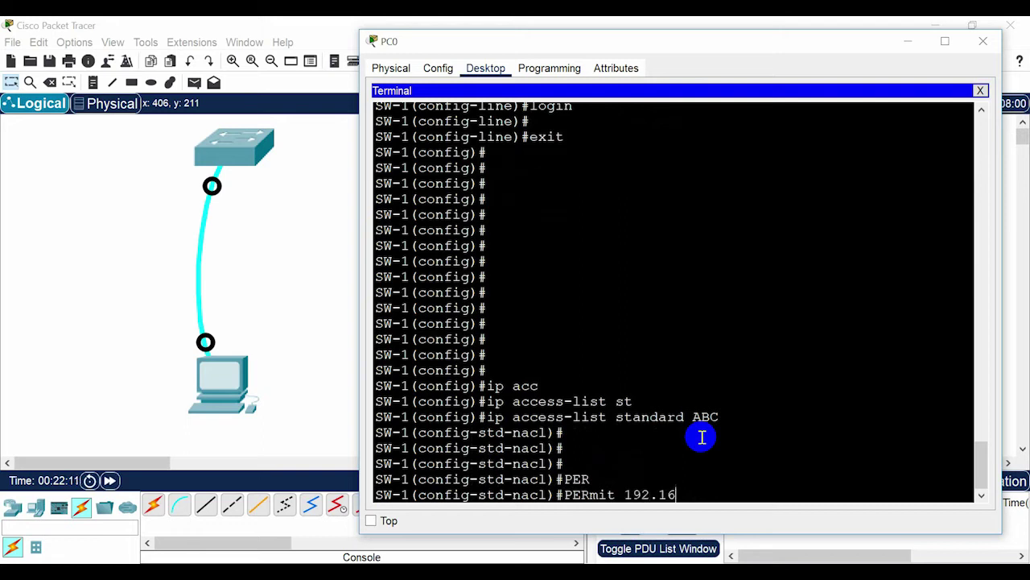
{"action": "type", "text": "8.1.100"}
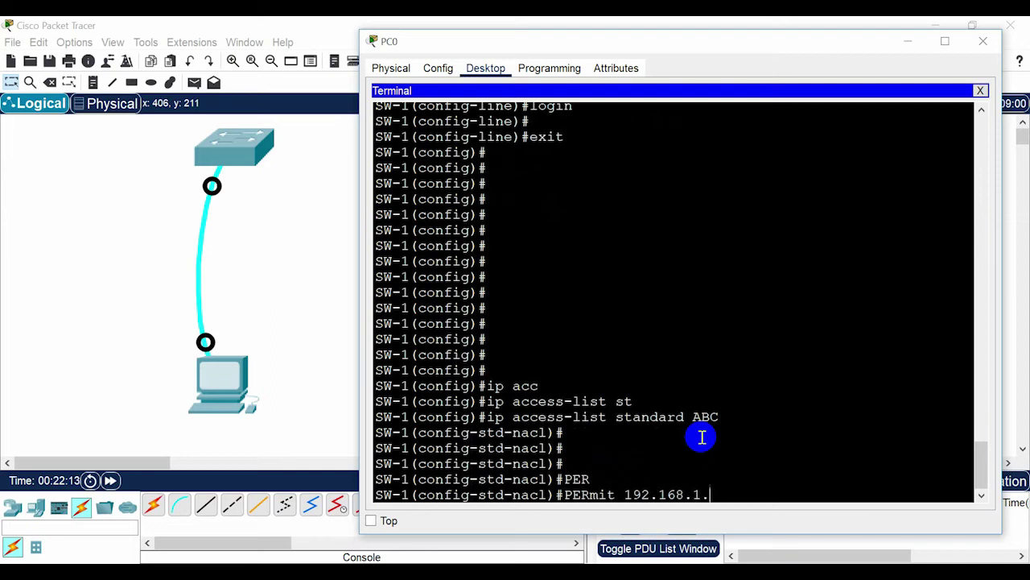
{"action": "key", "text": "Return"}
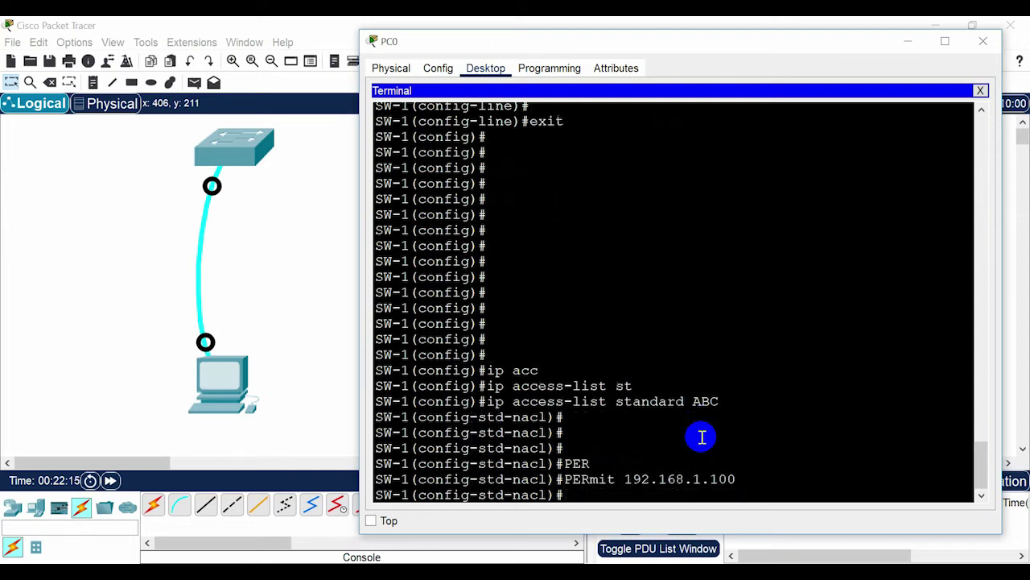
{"action": "key", "text": "Return"}
{"action": "type", "text": "per"}
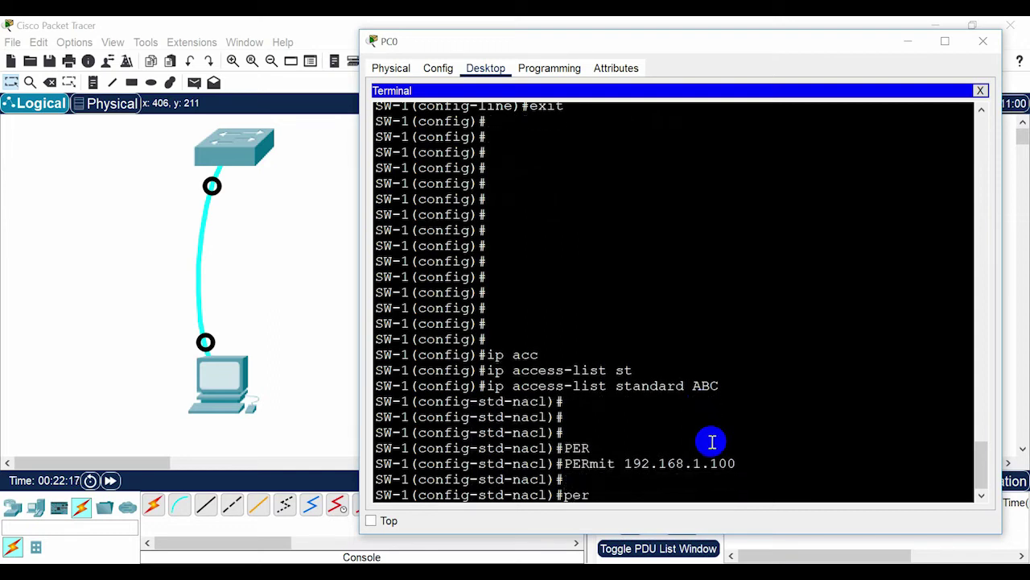
{"action": "key", "text": "Tab"}
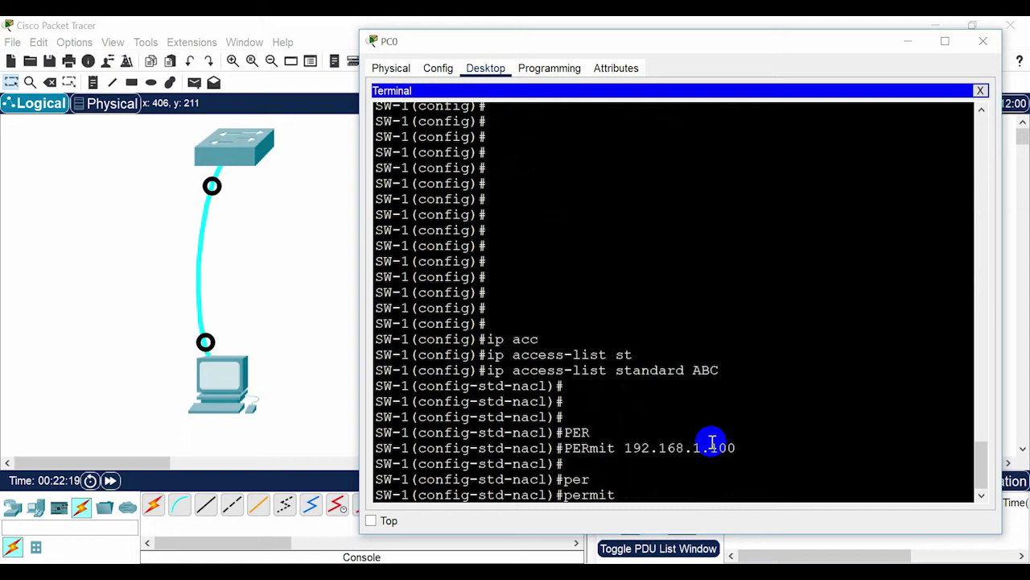
{"action": "type", "text": "192.168.1.101"}
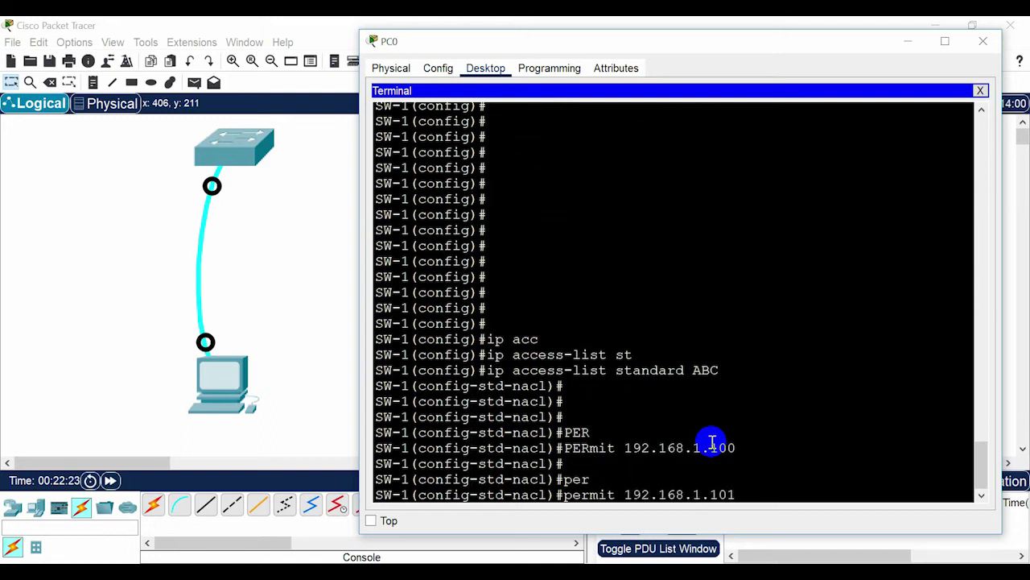
{"action": "key", "text": "Return"}
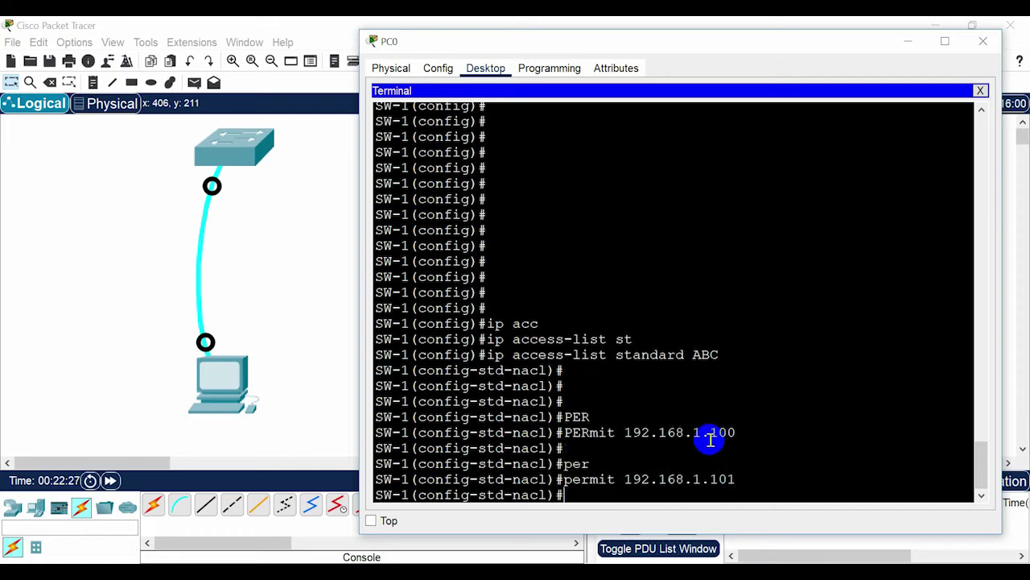
{"action": "type", "text": "exit"}
{"action": "key", "text": "Return"}
{"action": "key", "text": "Return"}
{"action": "key", "text": "Return"}
{"action": "key", "text": "Return"}
{"action": "key", "text": "Return"}
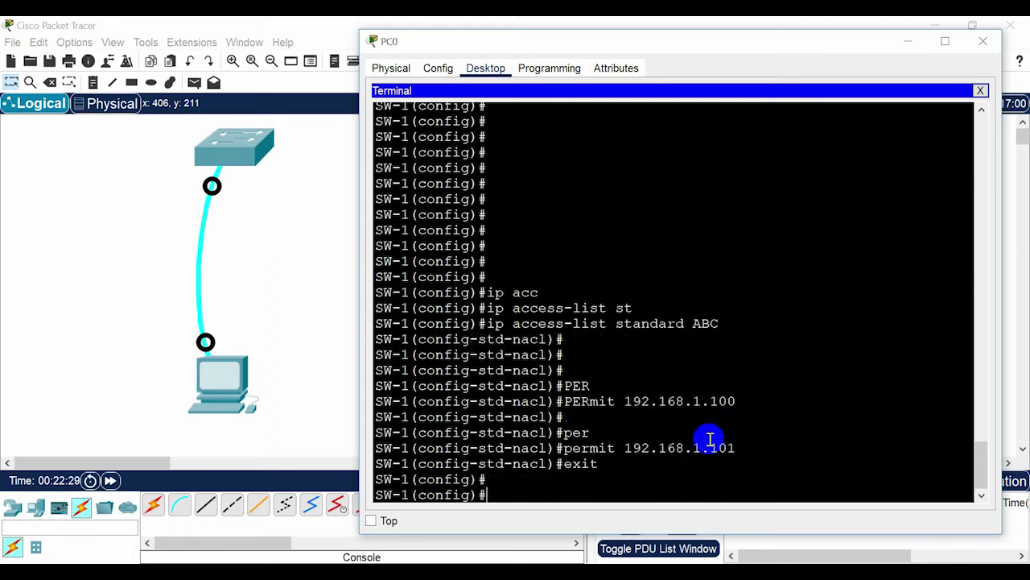
Step: Enter configuration for vty lines 0 through 15
{"action": "key", "text": "Return"}
{"action": "key", "text": "Return"}
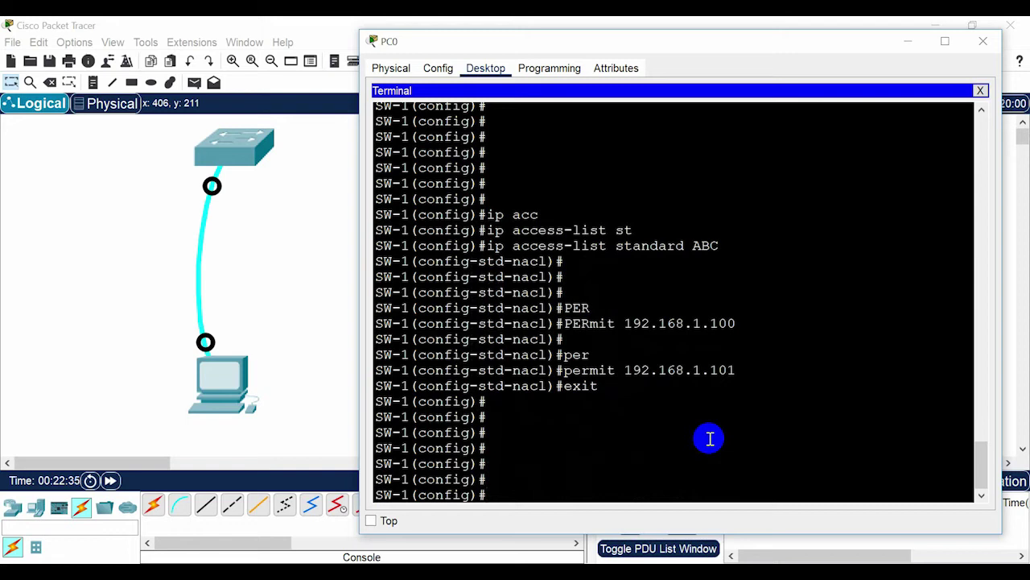
{"action": "type", "text": "lin"}
{"action": "key", "text": "Tab"}
{"action": "type", "text": "vt"}
{"action": "key", "text": "Tab"}
{"action": "type", "text": "0 1"}
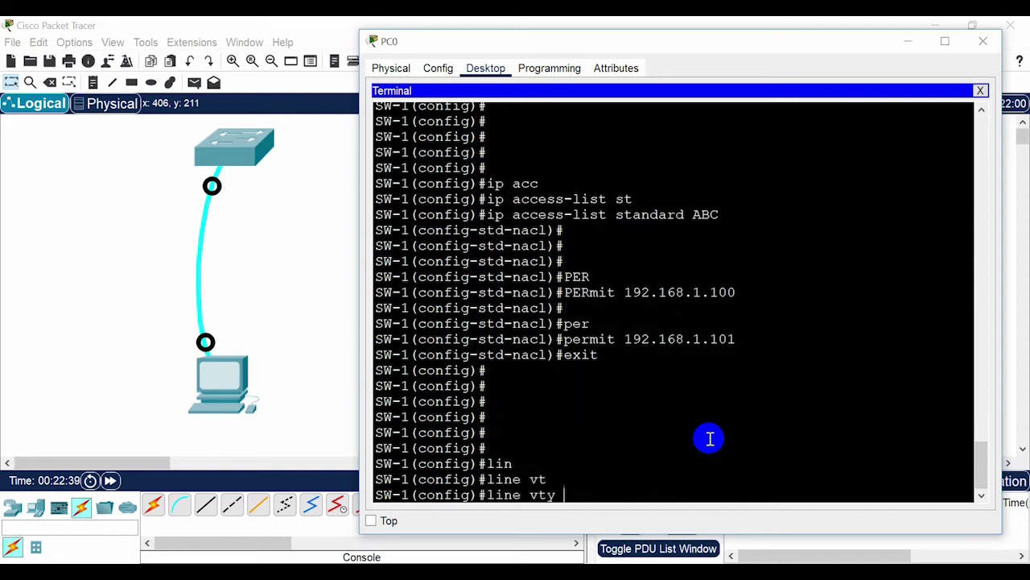
{"action": "type", "text": "5"}
{"action": "key", "text": "Return"}
Step: Apply access-class ABC inbound on the vty lines, then exit to global config
{"action": "type", "text": "ac"}
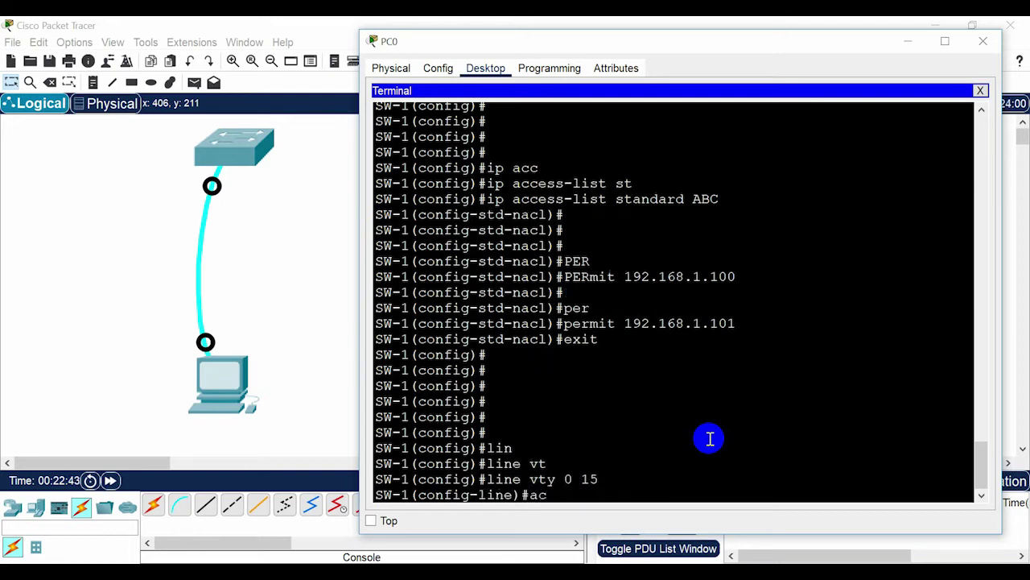
{"action": "key", "text": "Tab"}
{"action": "type", "text": "ce"}
{"action": "key", "text": "Tab"}
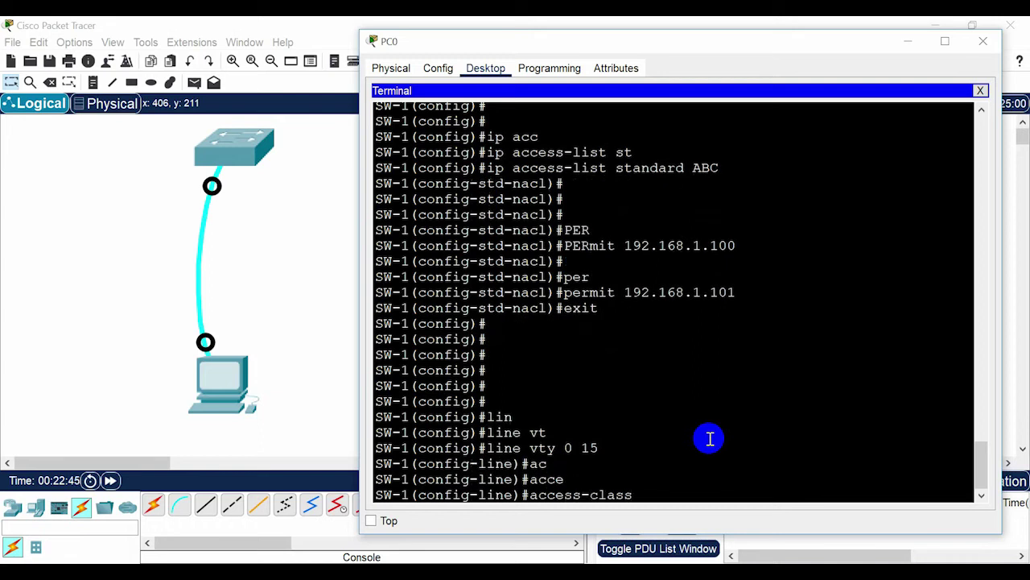
{"action": "type", "text": "ABC"}
{"action": "key", "text": "Return"}
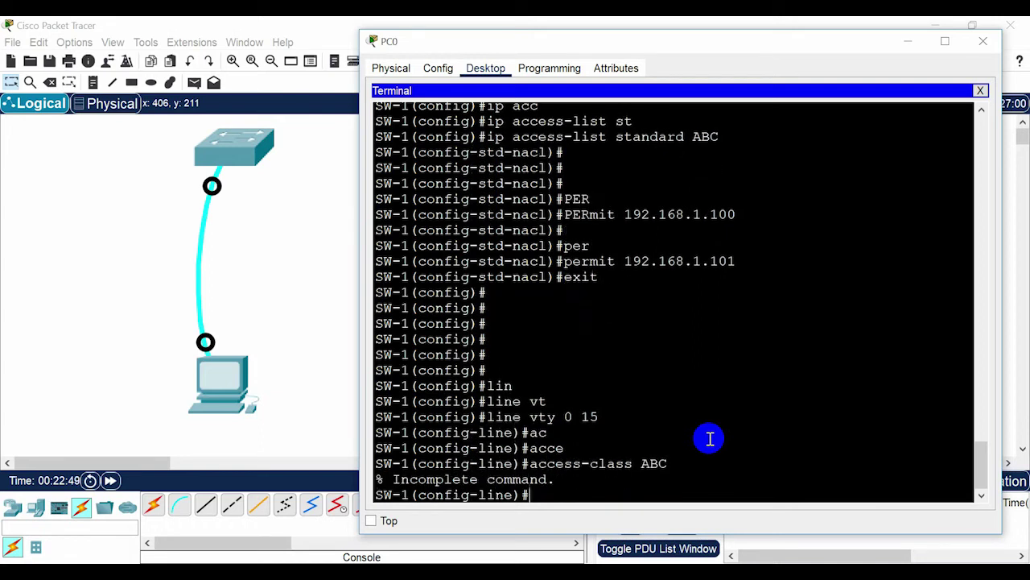
{"action": "key", "text": "Up"}
{"action": "left_click", "coordinate": [711, 438]}
{"action": "type", "text": "IN"}
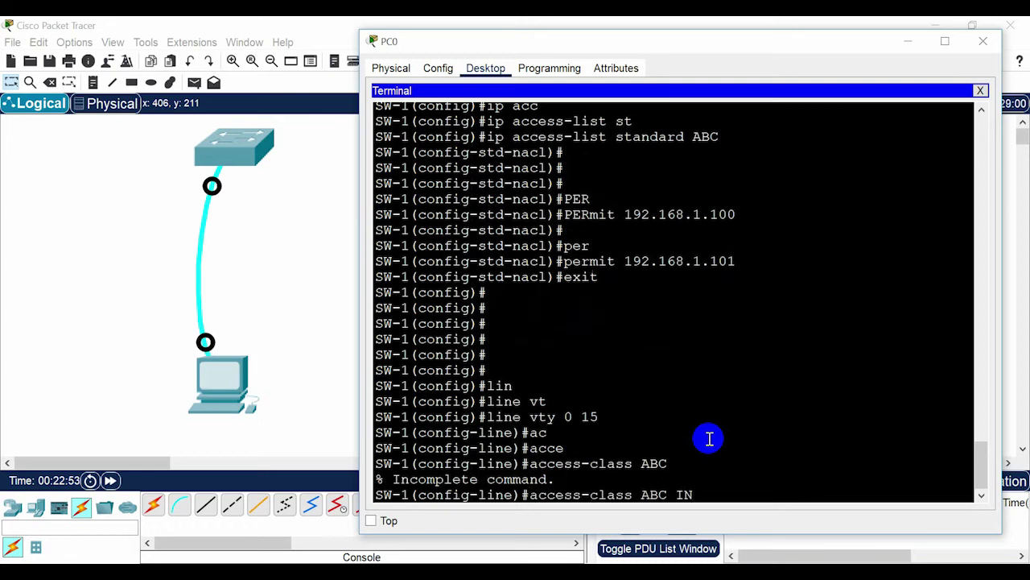
{"action": "key", "text": "Return"}
{"action": "key", "text": "Return"}
{"action": "key", "text": "Return"}
{"action": "type", "text": "EXI"}
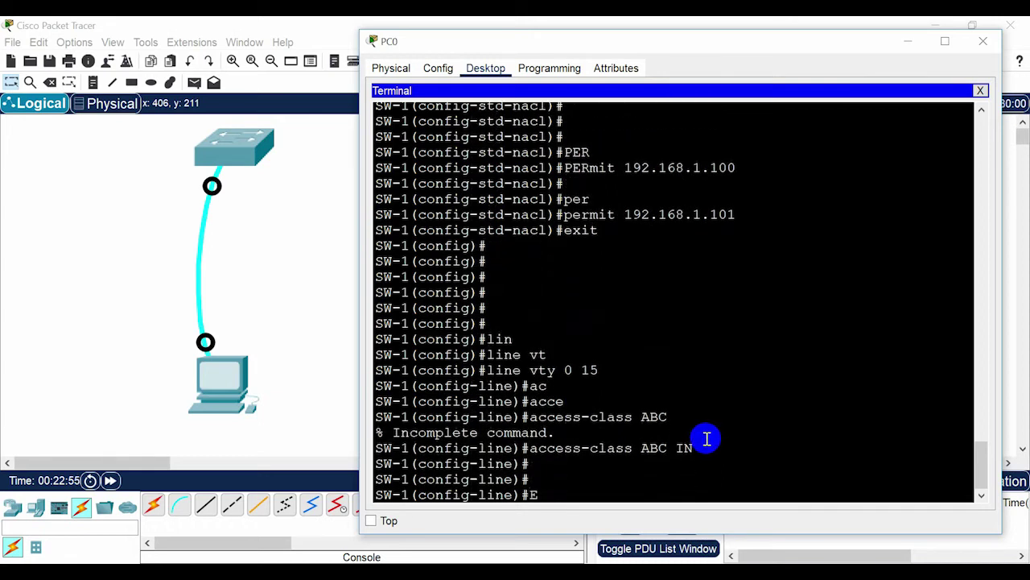
{"action": "type", "text": "T"}
{"action": "key", "text": "Return"}
{"action": "key", "text": "Return"}
{"action": "key", "text": "Return"}
{"action": "key", "text": "Return"}
{"action": "key", "text": "Return"}
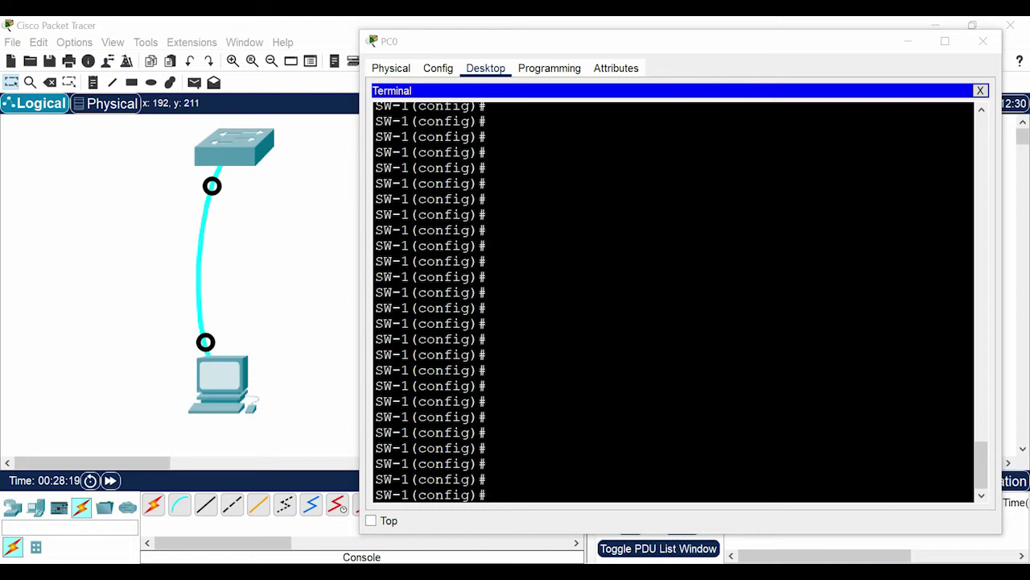
Step: Enter configuration for interface VLAN 1 in the PC0 terminal
{"action": "left_click", "coordinate": [708, 423]}
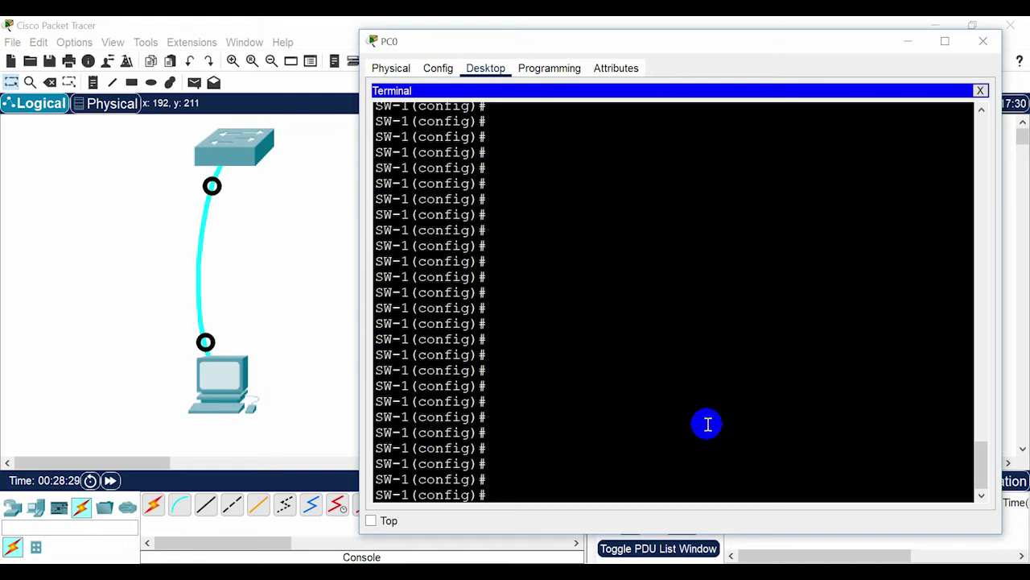
{"action": "type", "text": "in"}
{"action": "key", "text": "Tab"}
{"action": "type", "text": "vl"}
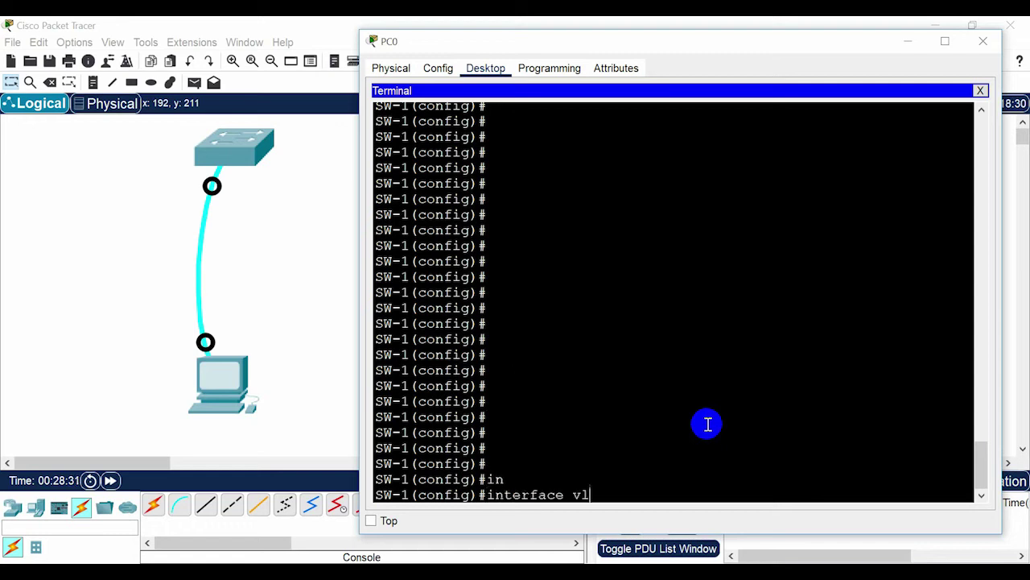
{"action": "key", "text": "Tab"}
{"action": "type", "text": "1"}
{"action": "key", "text": "Return"}
{"action": "key", "text": "Return"}
{"action": "key", "text": "Return"}
{"action": "key", "text": "Return"}
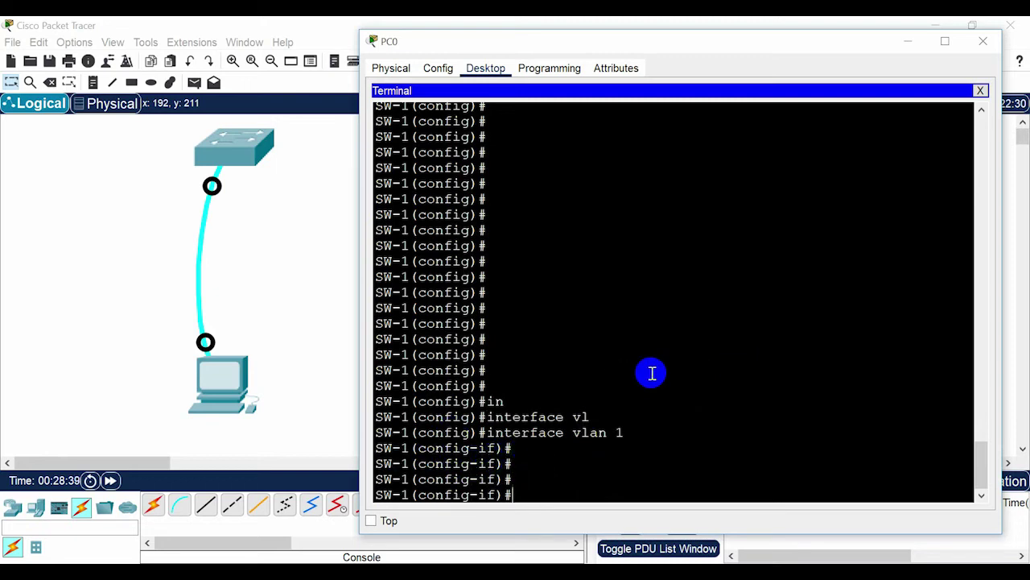
Step: Assign IP 192.168.1.10 255.255.255.0 to VLAN 1 and return to global config
{"action": "type", "text": "ip ad"}
{"action": "key", "text": "Tab"}
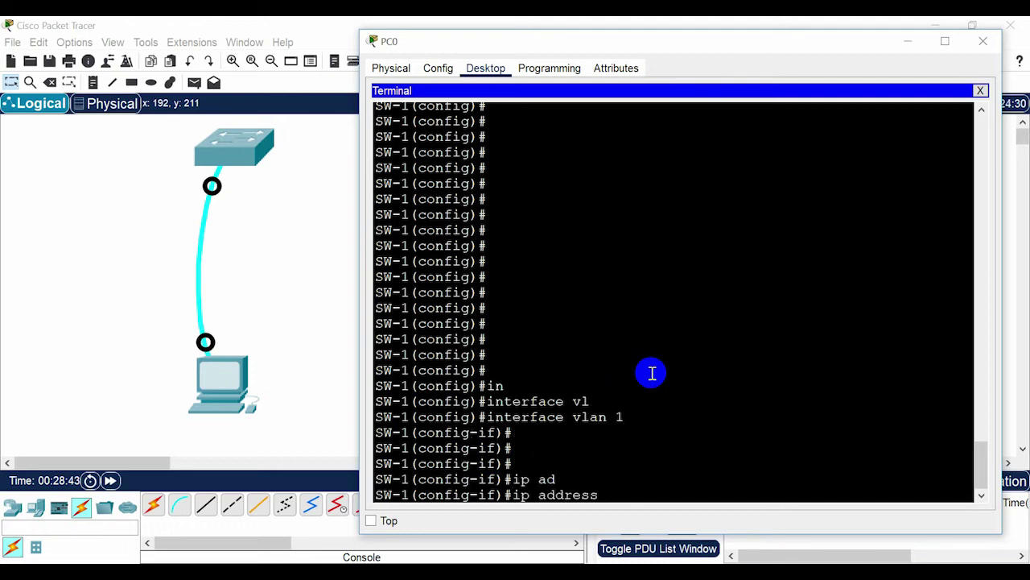
{"action": "type", "text": "192.168.1.10"}
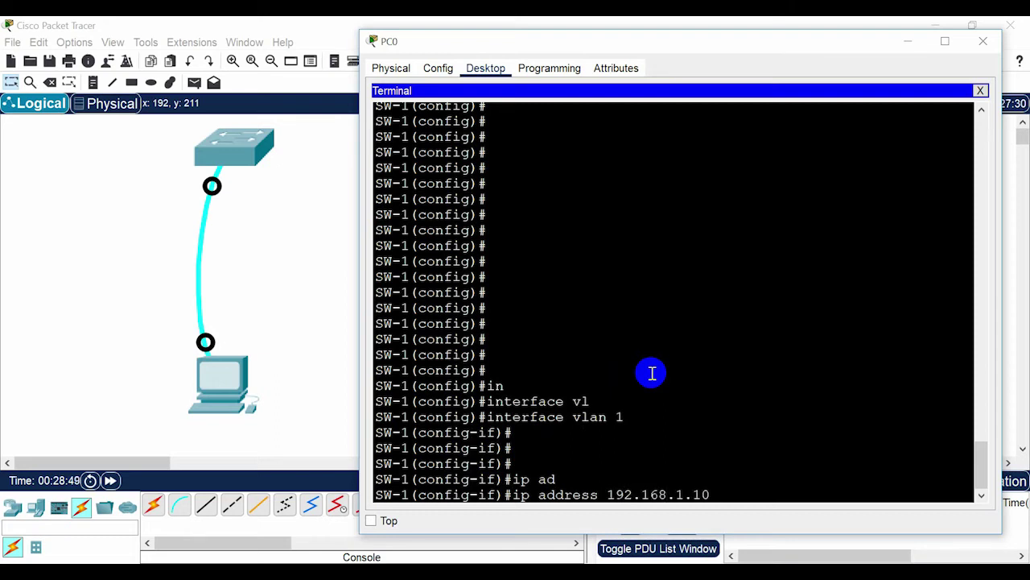
{"action": "type", "text": " 255.255.255.0"}
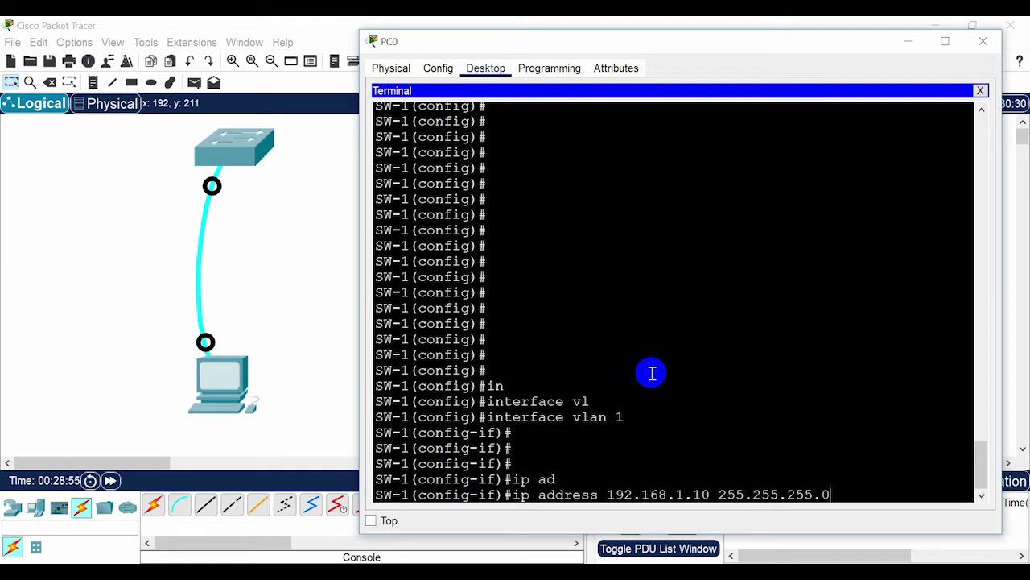
{"action": "key", "text": "Return"}
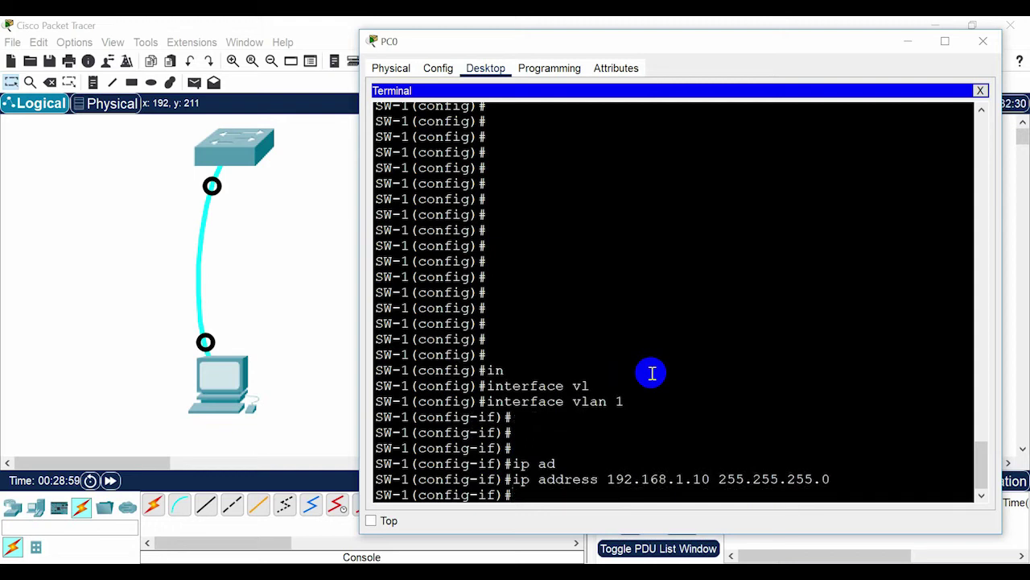
{"action": "type", "text": "exit"}
{"action": "key", "text": "Return"}
{"action": "key", "text": "Return"}
{"action": "key", "text": "Return"}
{"action": "key", "text": "Return"}
{"action": "key", "text": "Return"}
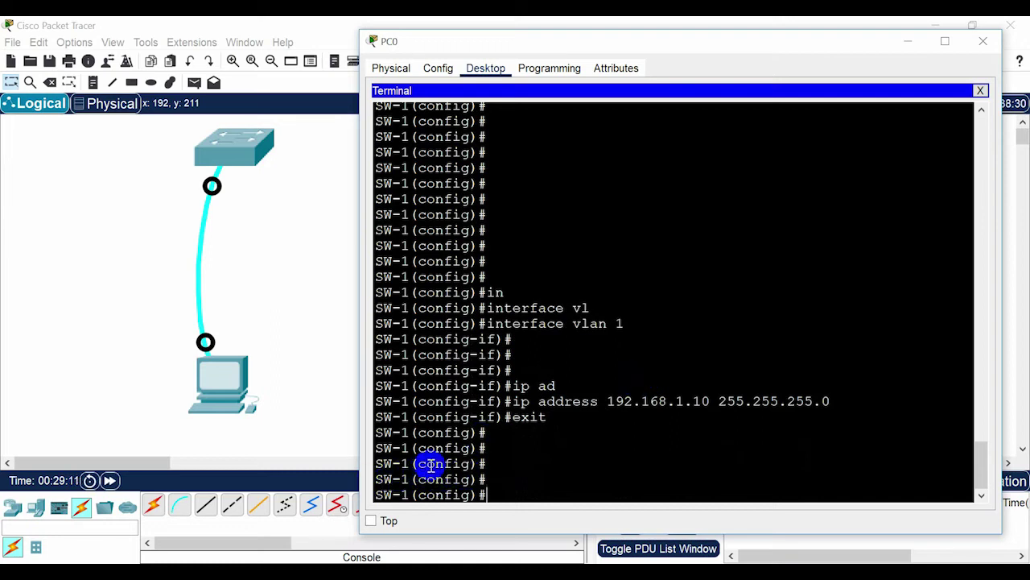
Step: Set SW-1's ip default-gateway to 192.168.1.254
{"action": "type", "text": "ip de"}
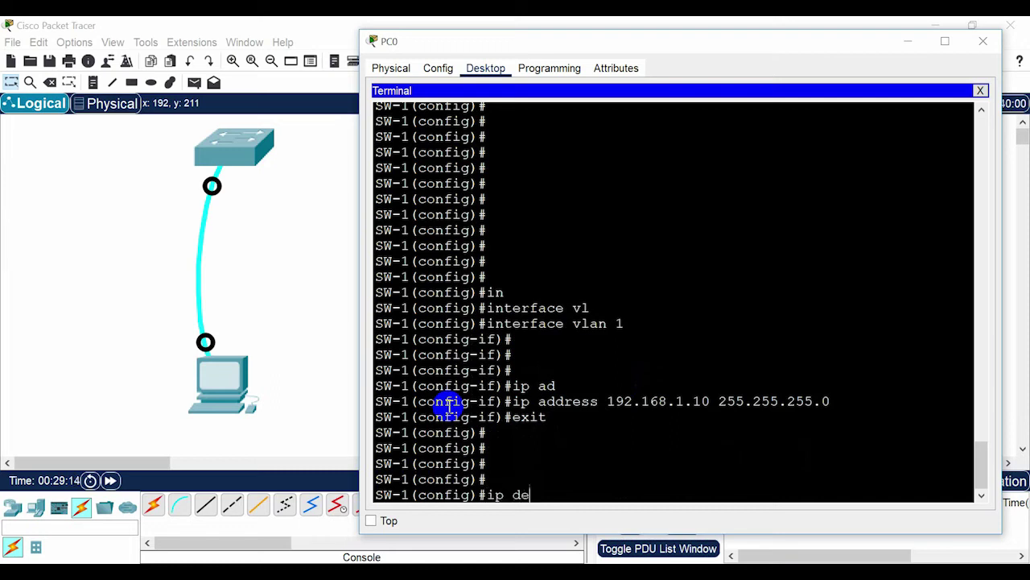
{"action": "key", "text": "Tab"}
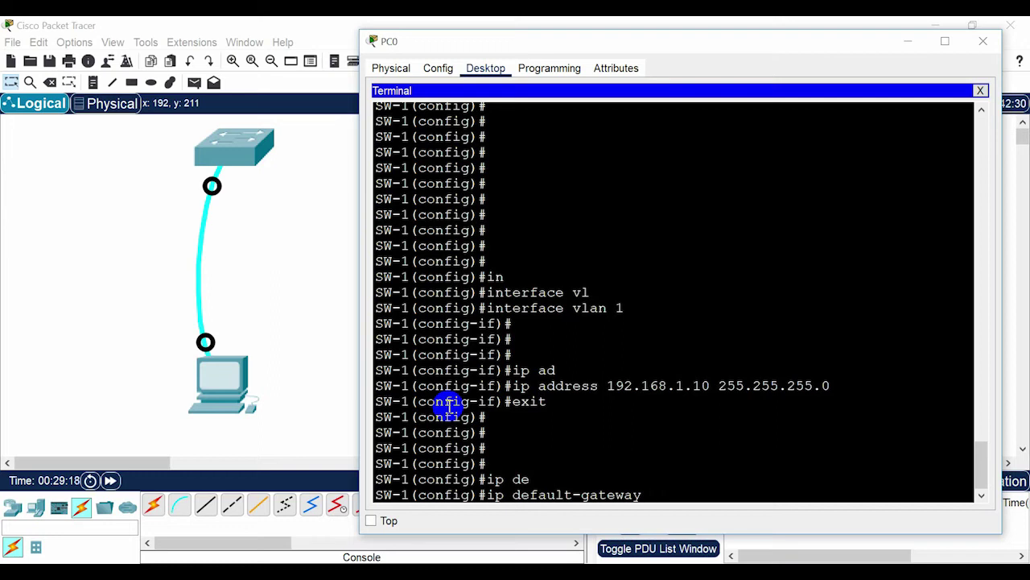
{"action": "type", "text": "192.168.1.2"}
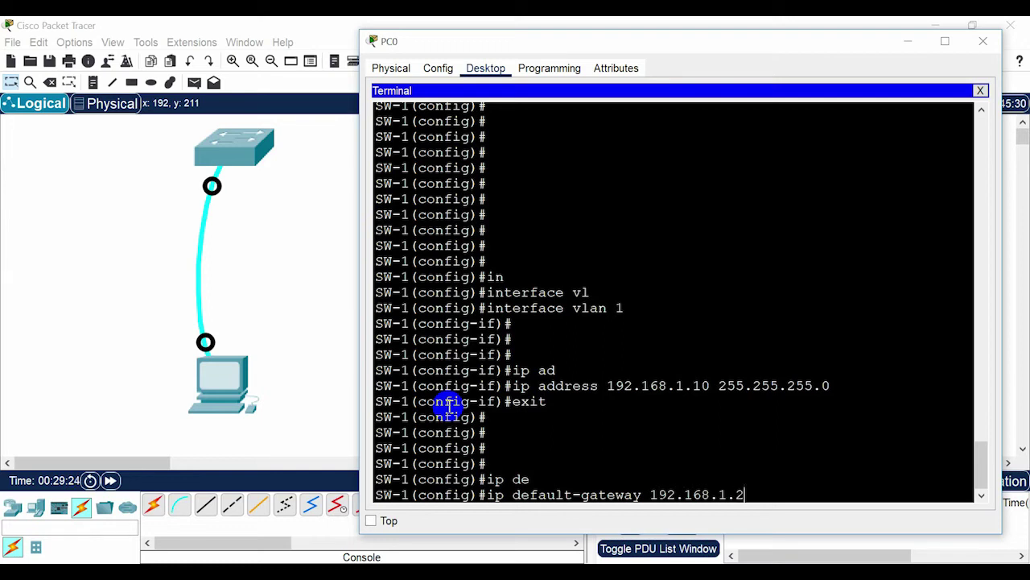
{"action": "type", "text": "54"}
{"action": "key", "text": "Return"}
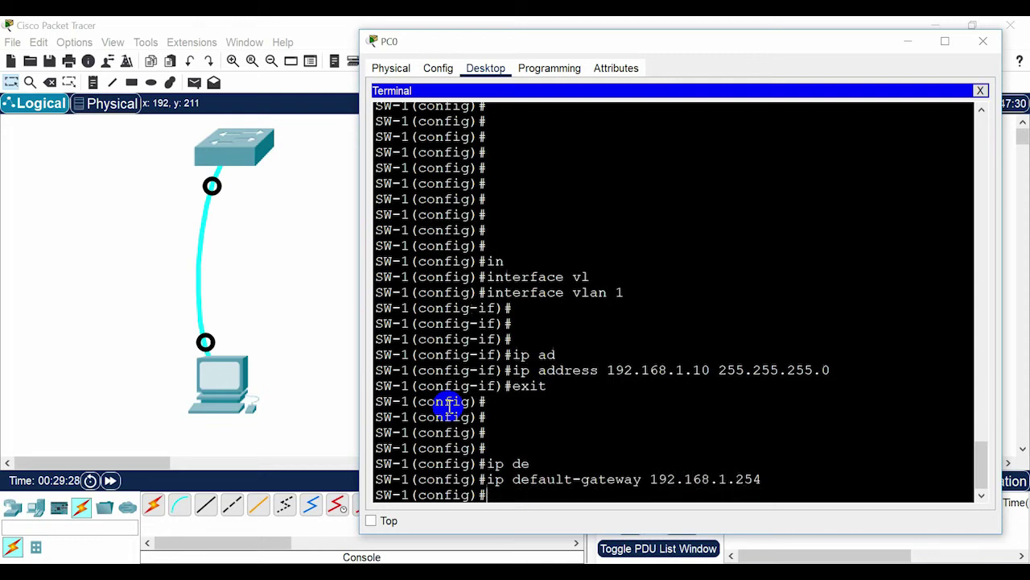
{"action": "key", "text": "Return"}
{"action": "key", "text": "Return"}
{"action": "key", "text": "Return"}
{"action": "key", "text": "Return"}
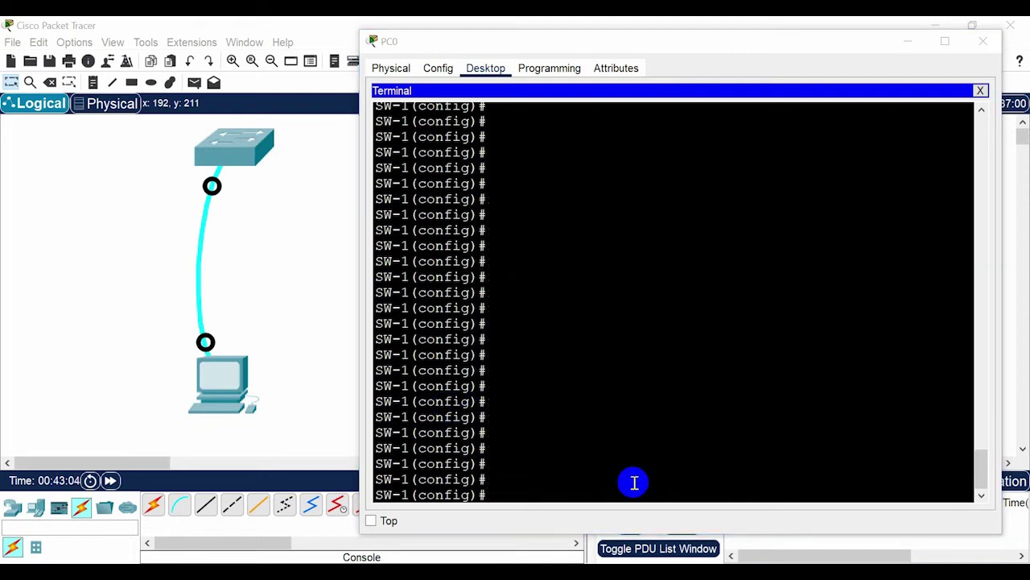
{"action": "left_click", "coordinate": [681, 318]}
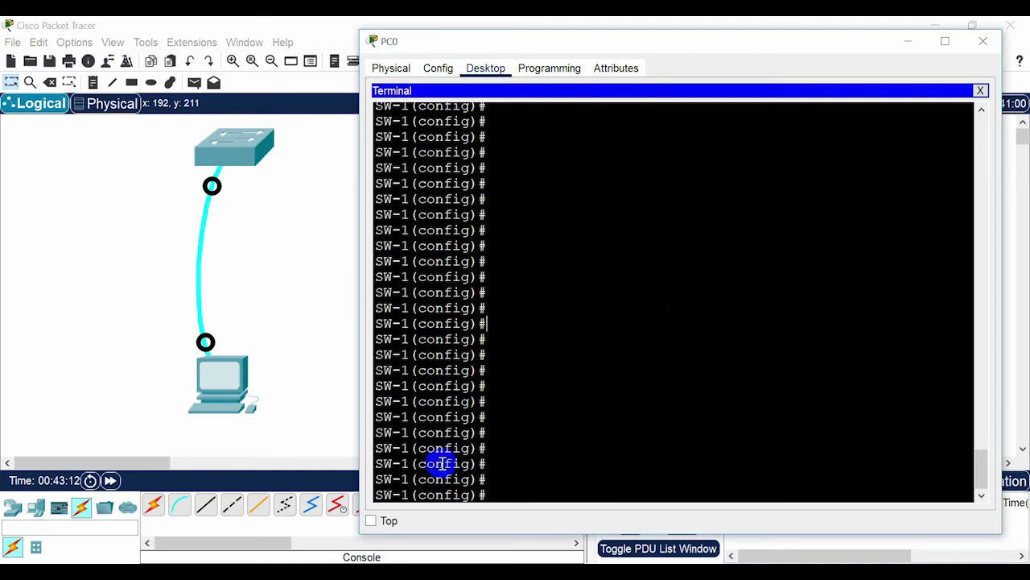
Step: Create VLAN 4 and name it IT
{"action": "type", "text": "vl"}
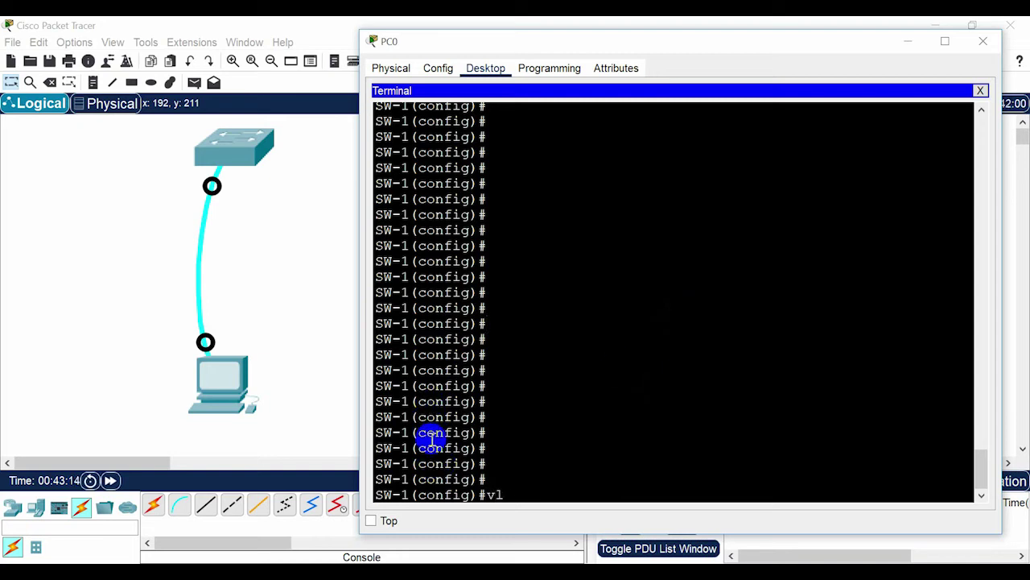
{"action": "type", "text": "an 4"}
{"action": "key", "text": "Return"}
{"action": "key", "text": "Return"}
{"action": "key", "text": "Return"}
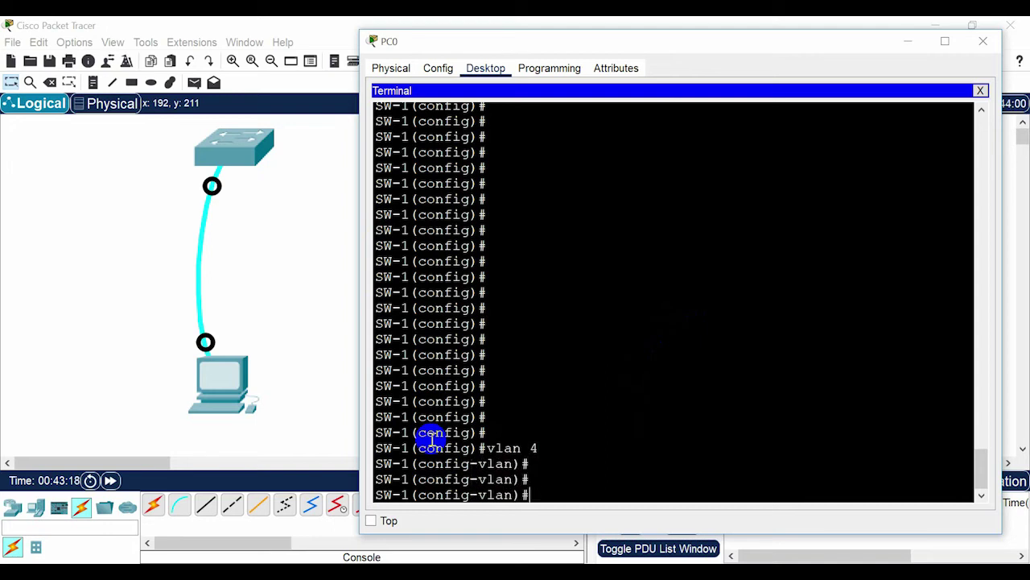
{"action": "type", "text": "name IT"}
{"action": "key", "text": "Return"}
{"action": "key", "text": "Return"}
{"action": "type", "text": "e"}
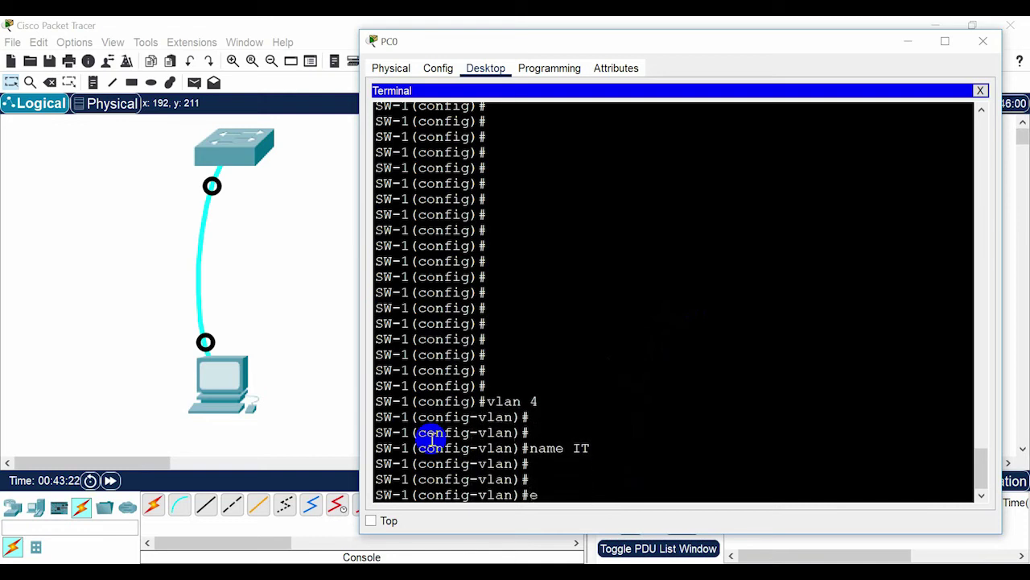
{"action": "type", "text": "xit"}
{"action": "key", "text": "Return"}
{"action": "key", "text": "Return"}
{"action": "key", "text": "Return"}
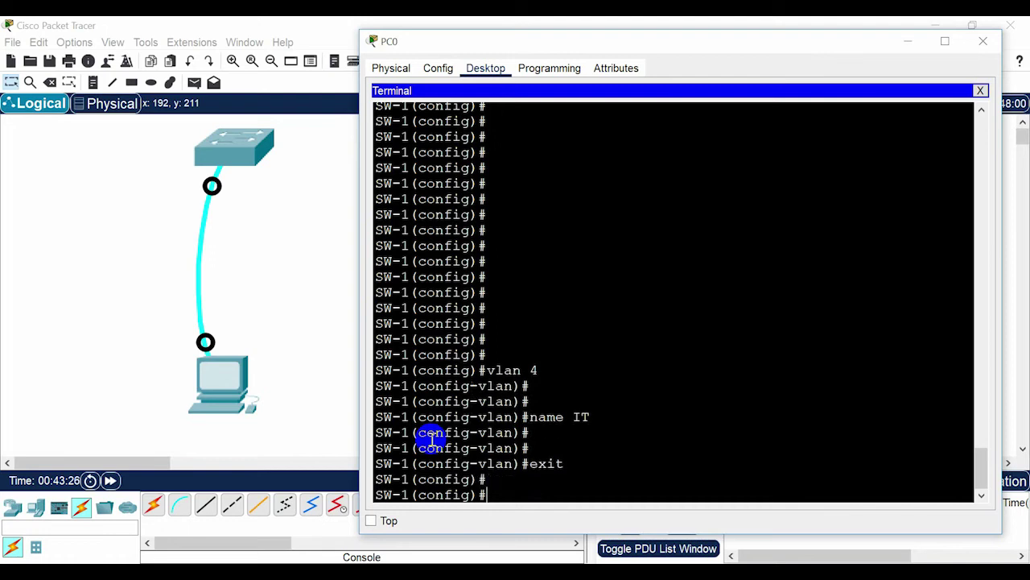
{"action": "key", "text": "Return"}
{"action": "key", "text": "Return"}
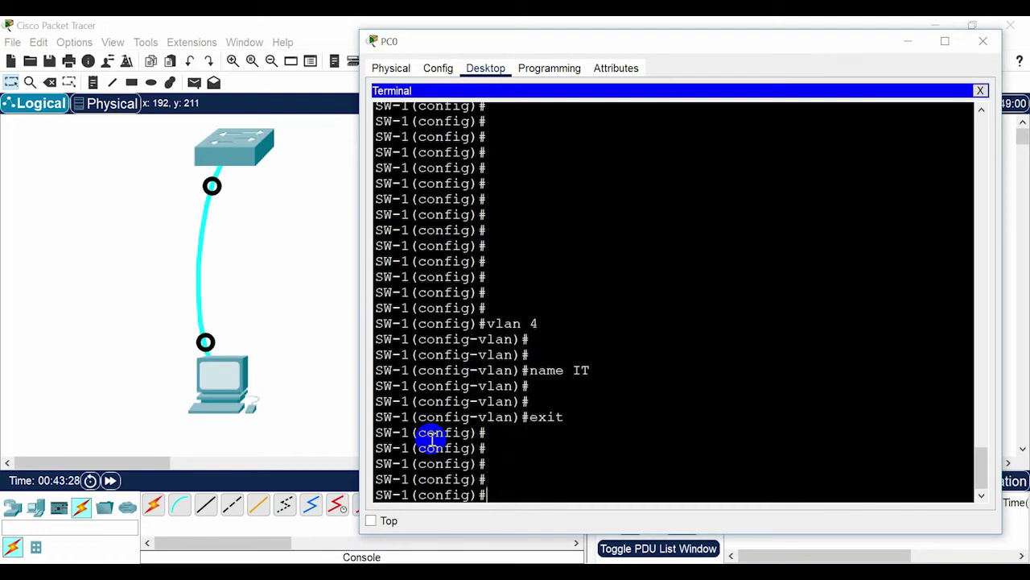
Step: Create VLAN 5 named FINANCE, then enter the do show ip interface brief command
{"action": "type", "text": "vlan"}
{"action": "key", "text": "Return"}
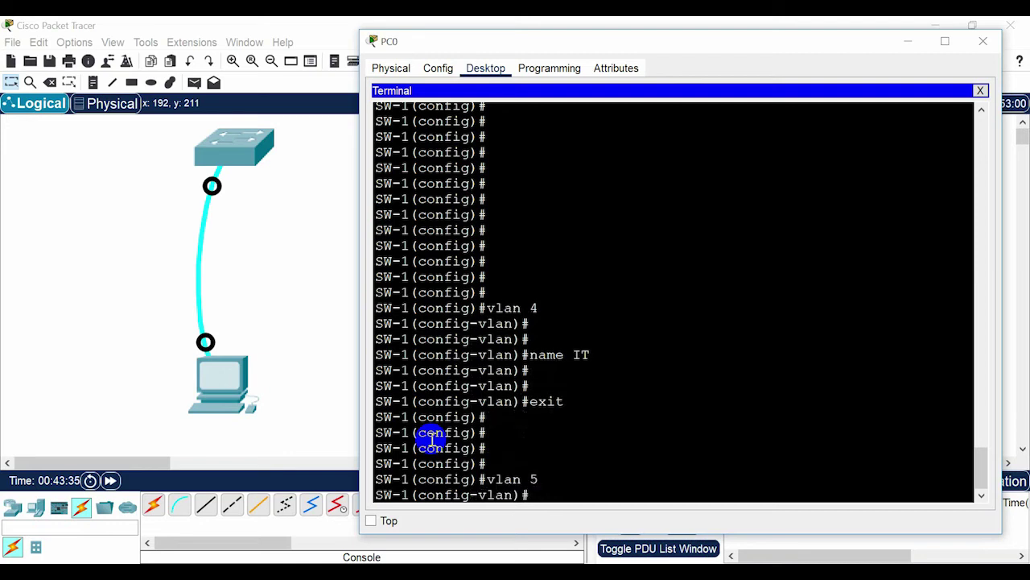
{"action": "key", "text": "Return"}
{"action": "key", "text": "Return"}
{"action": "type", "text": "name"}
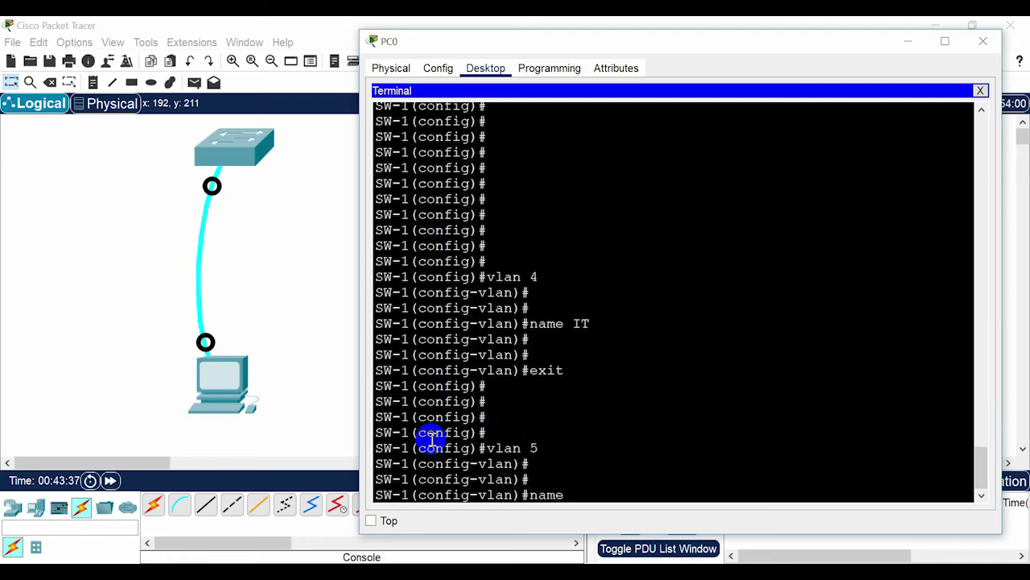
{"action": "type", "text": " FINANCE"}
{"action": "key", "text": "Return"}
{"action": "key", "text": "Return"}
{"action": "type", "text": "exit"}
{"action": "key", "text": "Return"}
{"action": "key", "text": "Return"}
{"action": "key", "text": "Return"}
{"action": "type", "text": "do show ip interf br"}
Step: Display the interface brief summary and highlight the FastEthernet0/1–0/4 rows
{"action": "key", "text": "Return"}
{"action": "scroll", "coordinate": [563, 322], "scroll_direction": "up", "scroll_amount": 8}
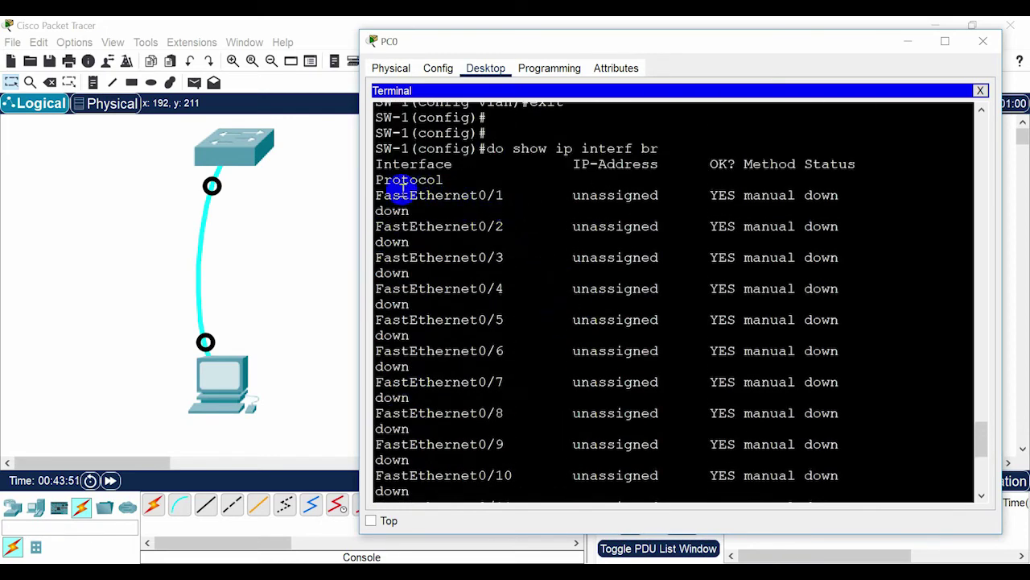
{"action": "left_click_drag", "start_coordinate": [401, 194], "coordinate": [538, 224]}
{"action": "left_click_drag", "start_coordinate": [401, 257], "coordinate": [856, 298]}
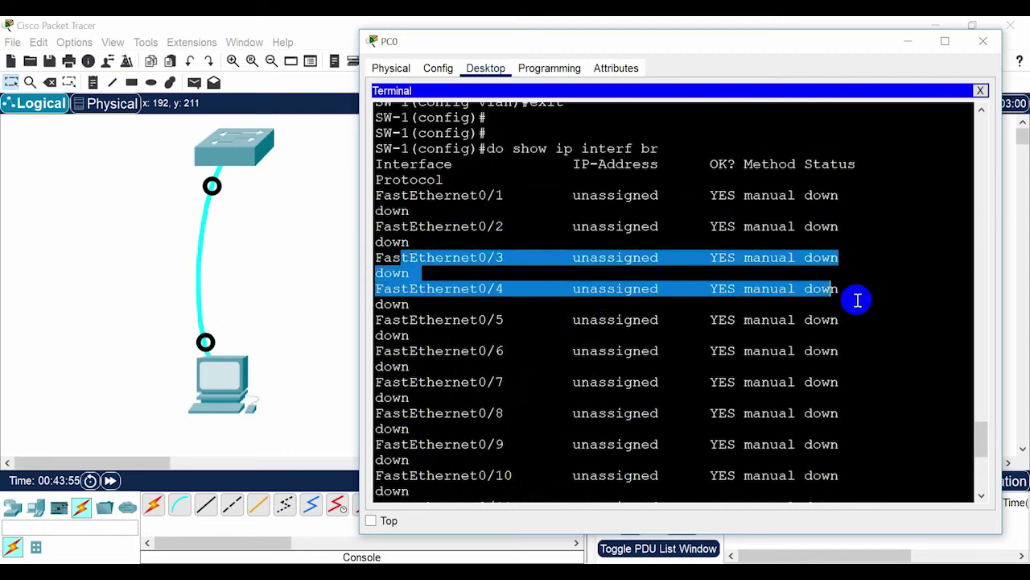
{"action": "key", "text": "ctrl+c"}
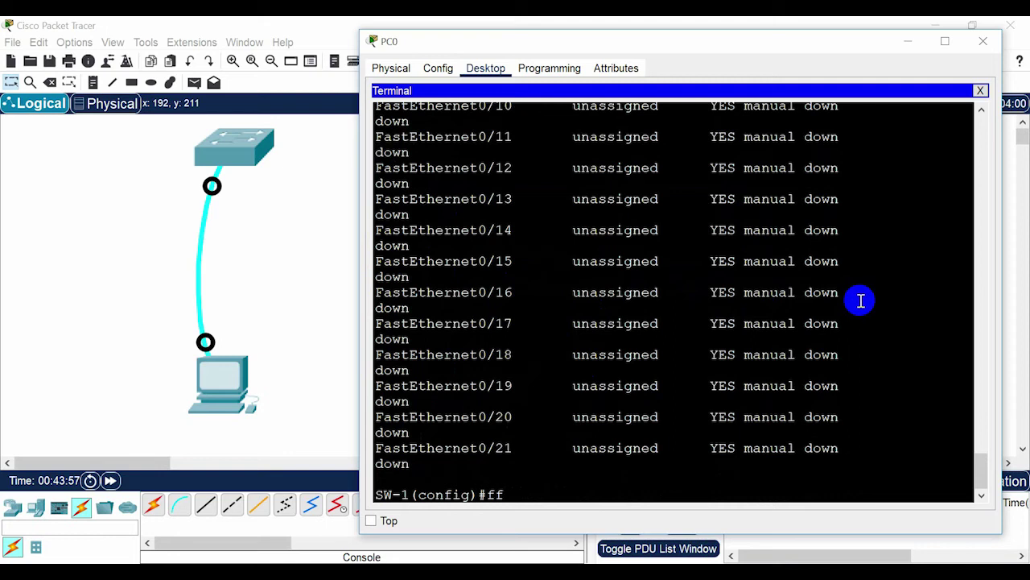
{"action": "key", "text": "Return"}
{"action": "key", "text": "Return"}
{"action": "key", "text": "Return"}
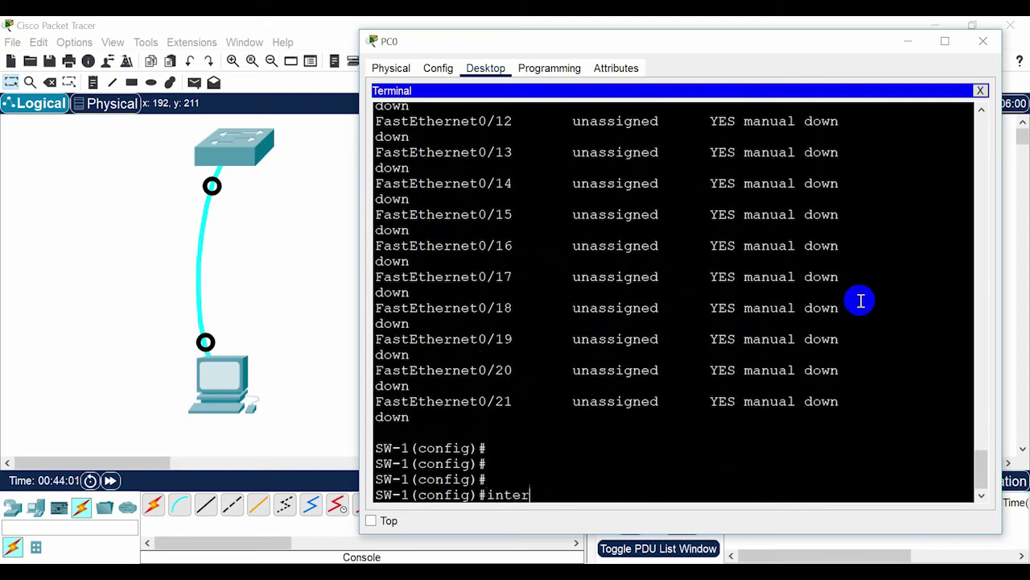
Step: Select interface range FastEthernet0/1–2 and set the ports to switchport mode access
{"action": "type", "text": "inter"}
{"action": "key", "text": "Tab"}
{"action": "type", "text": "ran"}
{"action": "key", "text": "Tab"}
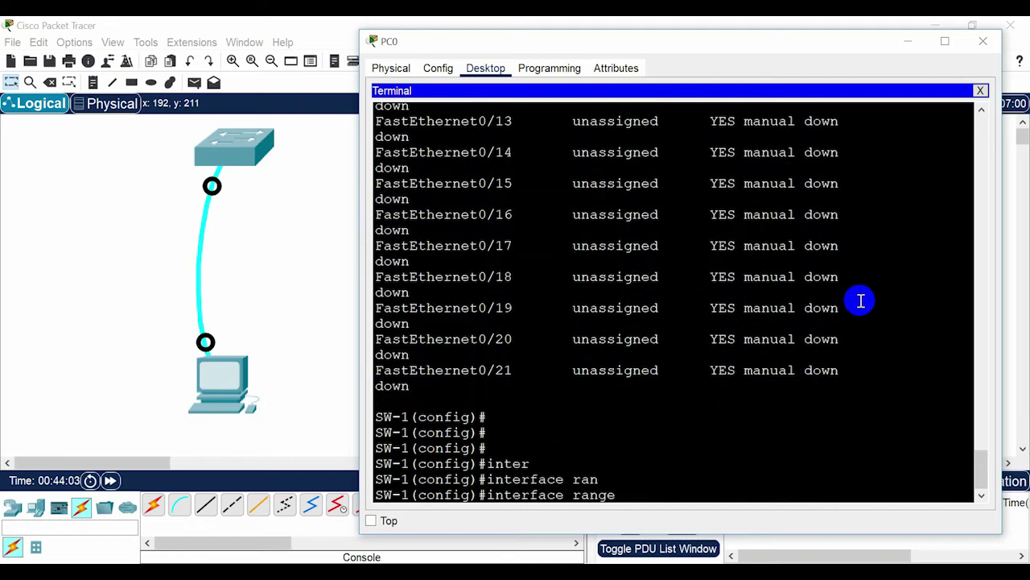
{"action": "type", "text": "fastEthernet 0/1-2"}
{"action": "key", "text": "Tab"}
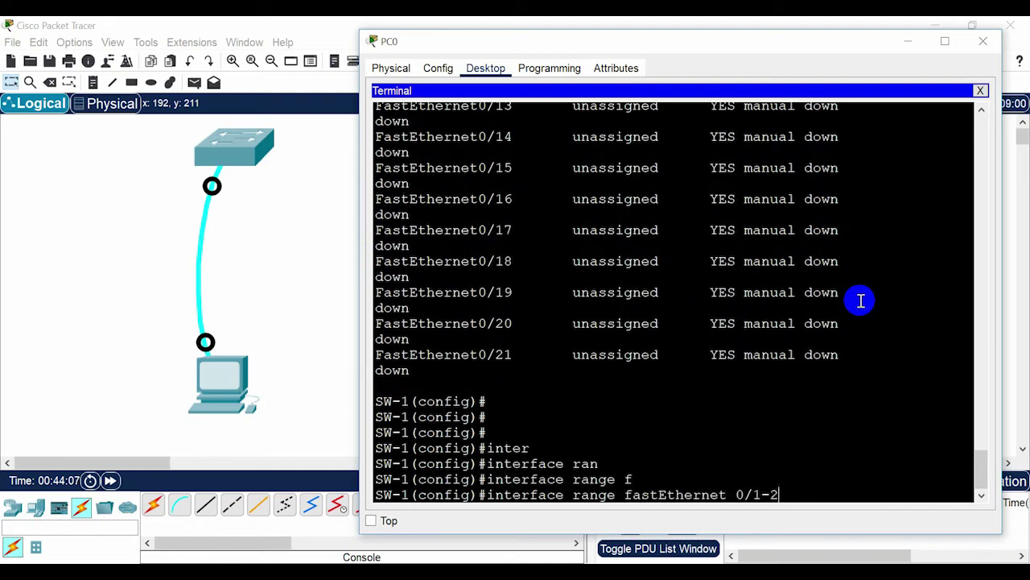
{"action": "type", "text": "0/1-2"}
{"action": "key", "text": "Return"}
{"action": "key", "text": "Return"}
{"action": "key", "text": "Return"}
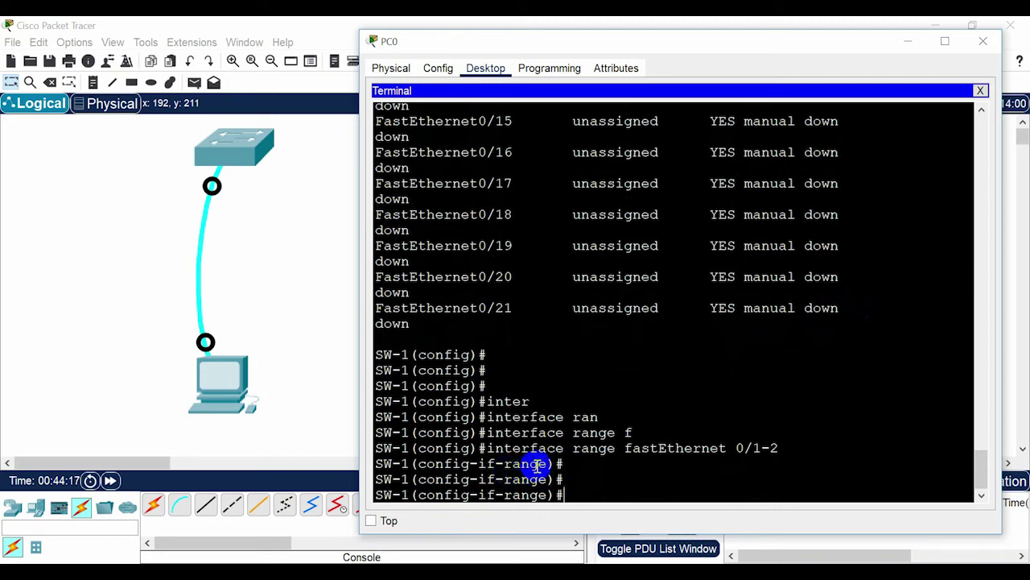
{"action": "key", "text": "Tab"}
{"action": "type", "text": "mo"}
{"action": "key", "text": "Tab"}
{"action": "type", "text": "ac"}
{"action": "key", "text": "Tab"}
{"action": "key", "text": "Return"}
{"action": "key", "text": "Return"}
{"action": "key", "text": "Return"}
Step: Assign FastEthernet0/1–2 to access VLAN 4 and leave the interface range
{"action": "type", "text": "sw"}
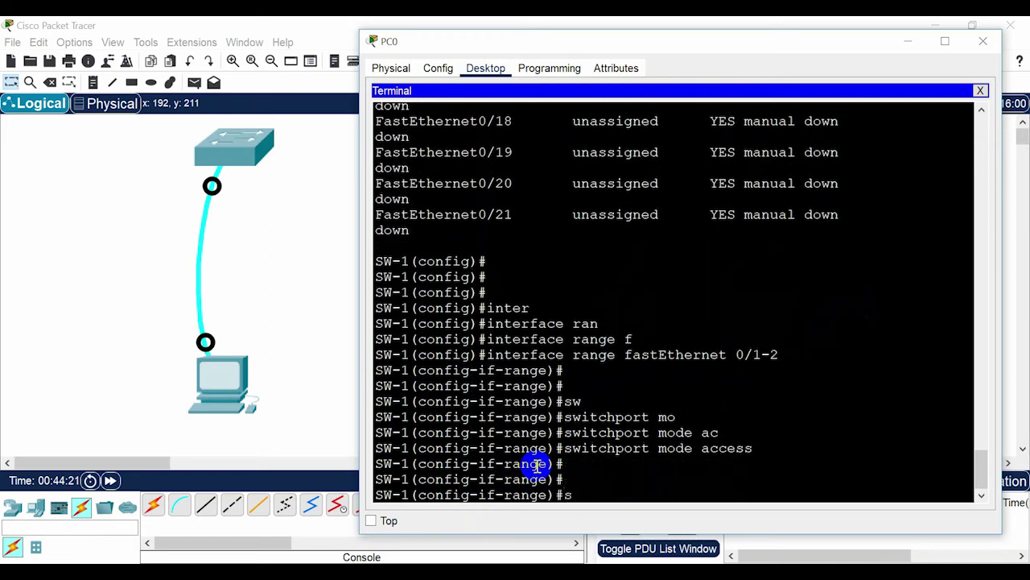
{"action": "key", "text": "Tab"}
{"action": "type", "text": "ac"}
{"action": "key", "text": "Tab"}
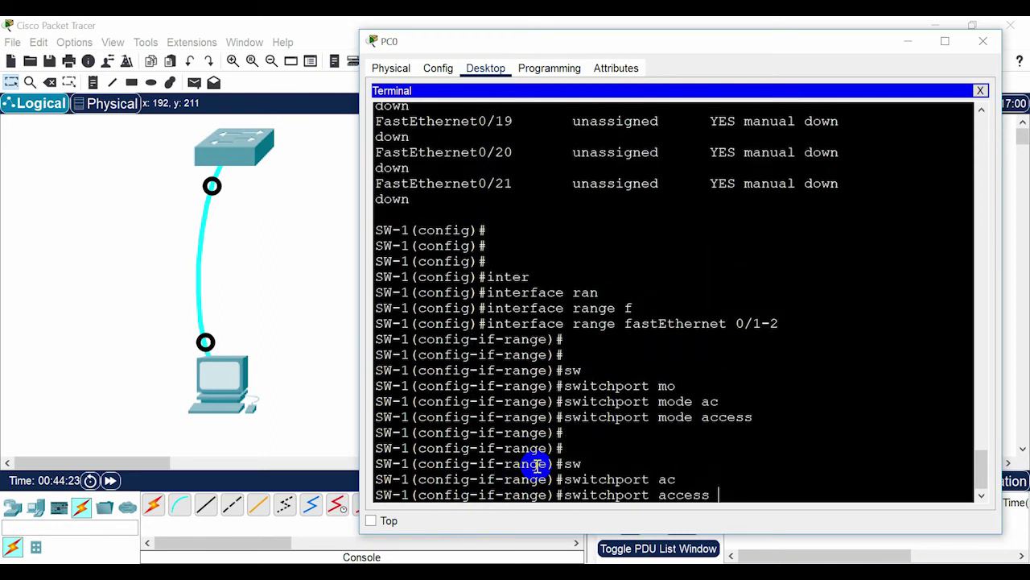
{"action": "type", "text": "vl"}
{"action": "key", "text": "Tab"}
{"action": "type", "text": "4"}
{"action": "key", "text": "Return"}
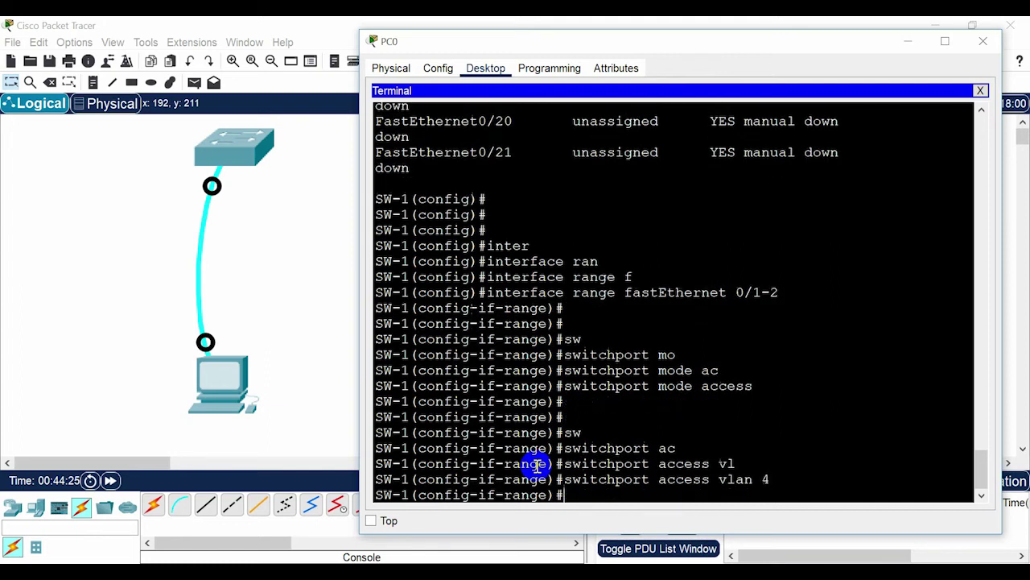
{"action": "key", "text": "Return"}
{"action": "type", "text": "ex"}
{"action": "key", "text": "Return"}
{"action": "key", "text": "Return"}
{"action": "key", "text": "Return"}
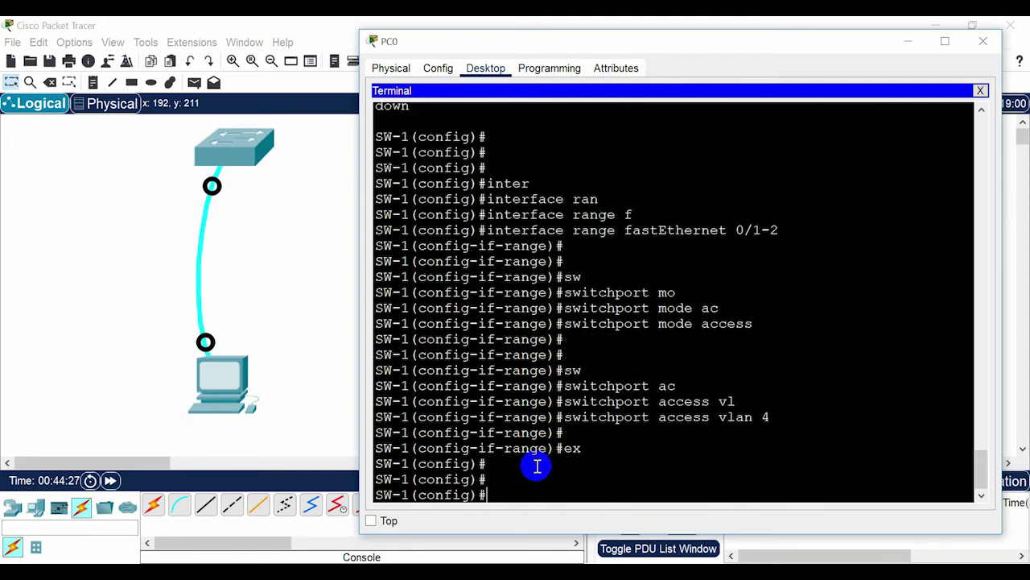
{"action": "type", "text": "in"}
{"action": "key", "text": "Tab"}
Step: Select interface range FastEthernet0/3–4 and set the ports to switchport mode access
{"action": "type", "text": "rang"}
{"action": "key", "text": "Tab"}
{"action": "type", "text": "f"}
{"action": "key", "text": "Tab"}
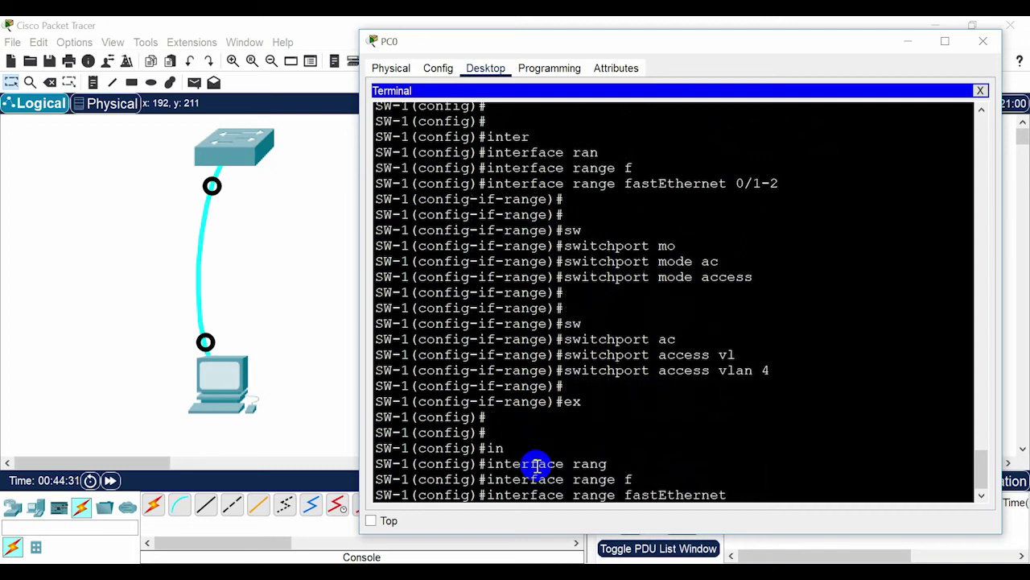
{"action": "type", "text": "0/3-4"}
{"action": "key", "text": "Return"}
{"action": "type", "text": "sw"}
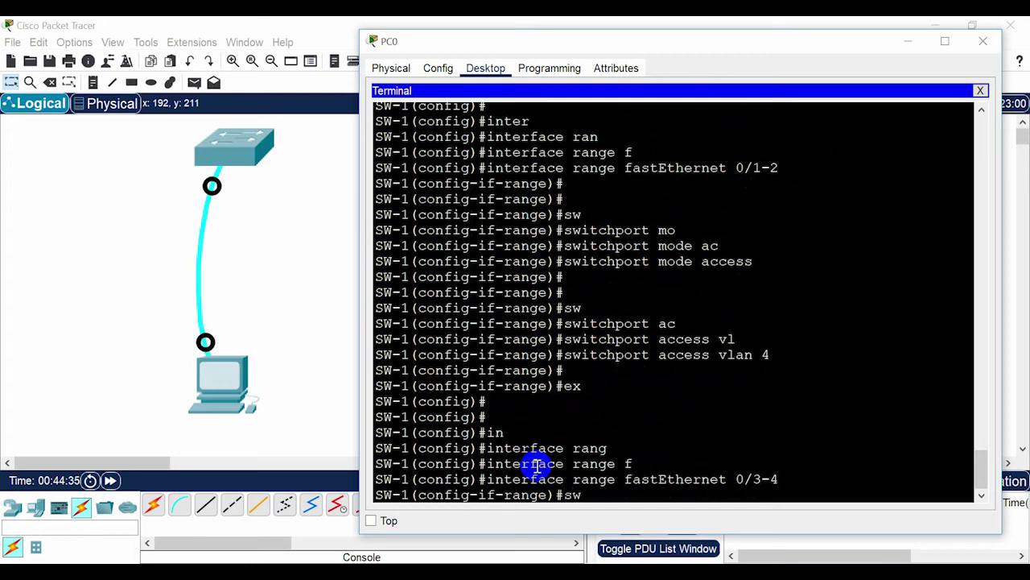
{"action": "key", "text": "Tab"}
{"action": "type", "text": "mo"}
{"action": "key", "text": "Tab"}
{"action": "type", "text": "acc"}
{"action": "key", "text": "Tab"}
{"action": "key", "text": "Return"}
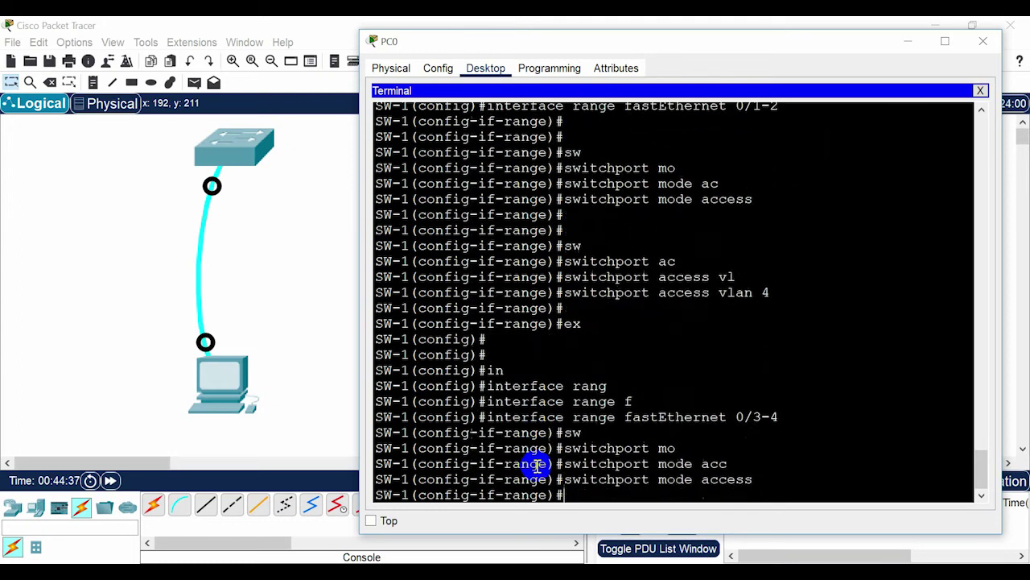
Step: Assign FastEthernet0/3–4 to access VLAN 5
{"action": "type", "text": "sw"}
{"action": "key", "text": "Tab"}
{"action": "type", "text": "mo"}
{"action": "key", "text": "BackSpace"}
{"action": "key", "text": "BackSpace"}
{"action": "type", "text": "acc"}
{"action": "key", "text": "Tab"}
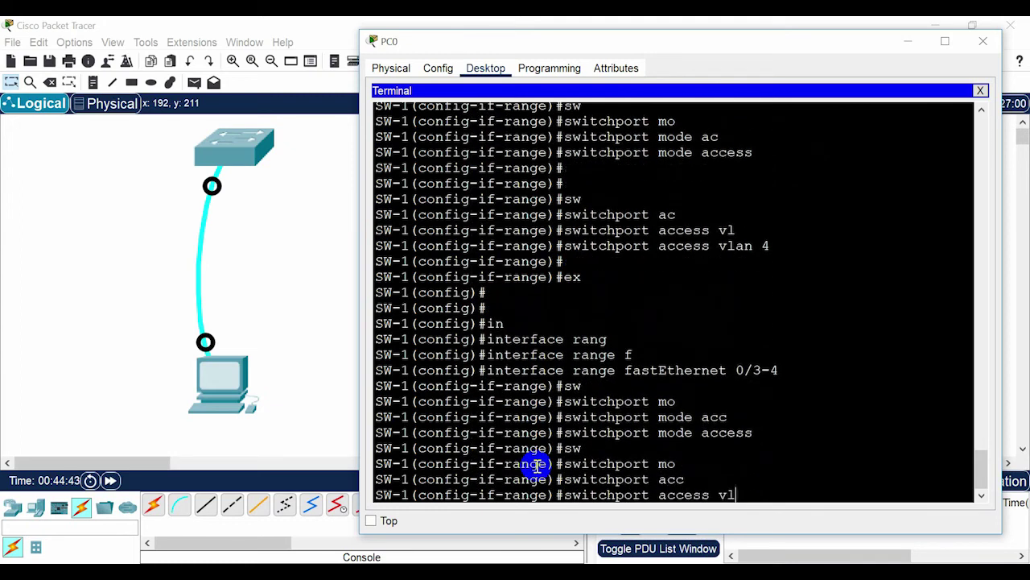
{"action": "type", "text": "vl"}
{"action": "key", "text": "Tab"}
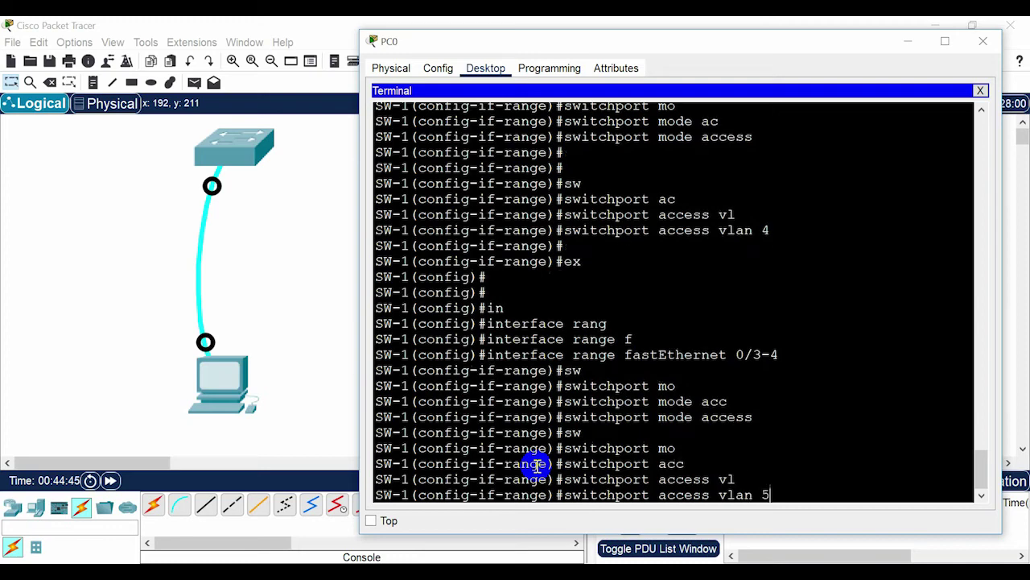
{"action": "type", "text": "5"}
{"action": "key", "text": "Return"}
{"action": "key", "text": "Return"}
{"action": "key", "text": "Return"}
{"action": "key", "text": "Return"}
{"action": "key", "text": "Return"}
{"action": "key", "text": "Return"}
{"action": "key", "text": "Return"}
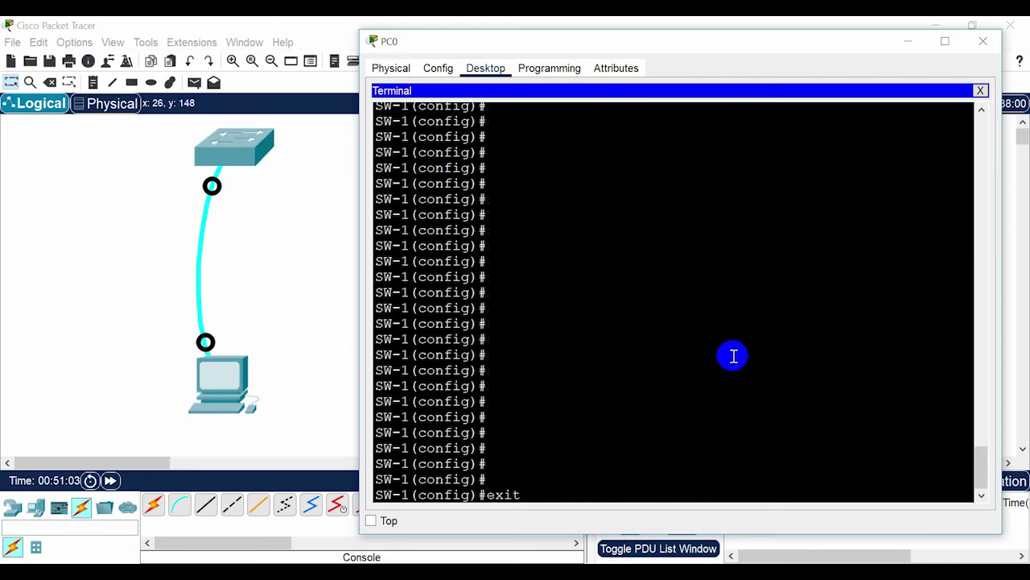
Step: Leave configuration mode and save the running configuration with wr
{"action": "key", "text": "Return"}
{"action": "key", "text": "Return"}
{"action": "key", "text": "Return"}
{"action": "key", "text": "Return"}
{"action": "key", "text": "Return"}
{"action": "type", "text": "wr"}
{"action": "key", "text": "Return"}
{"action": "key", "text": "Return"}
{"action": "key", "text": "Return"}
{"action": "key", "text": "Return"}
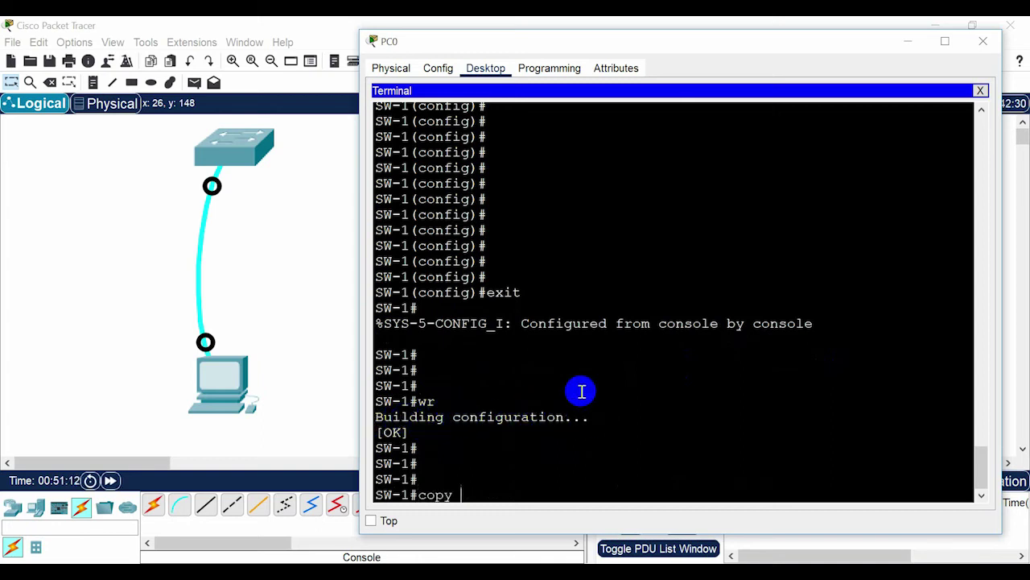
Step: Save SW-1's running configuration to startup-config, accepting the default destination name
{"action": "type", "text": "copy run"}
{"action": "key", "text": "Tab"}
{"action": "type", "text": "st"}
{"action": "key", "text": "Tab"}
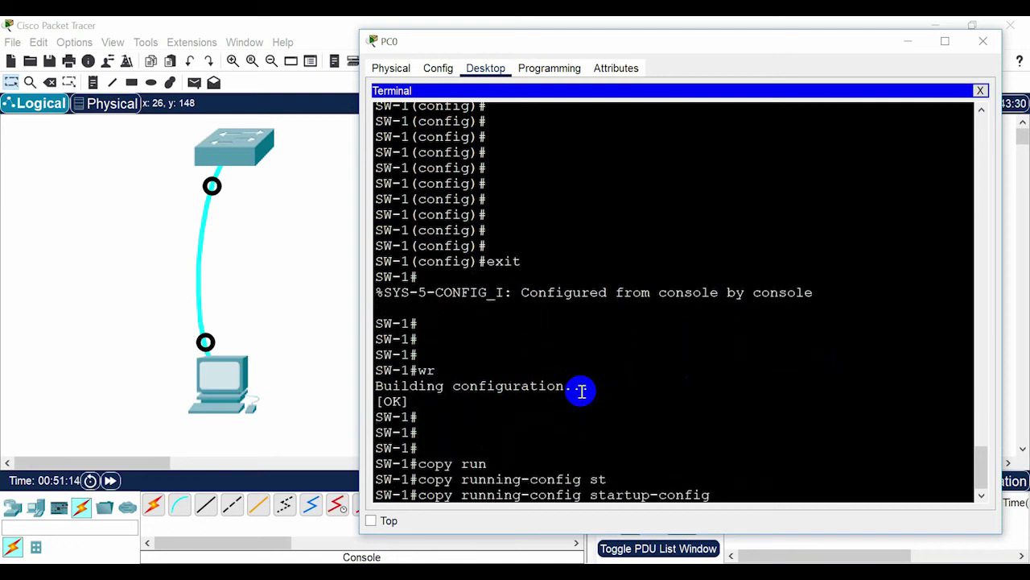
{"action": "key", "text": "Return"}
{"action": "key", "text": "Return"}
{"action": "key", "text": "Return"}
{"action": "key", "text": "Return"}
{"action": "key", "text": "Return"}
{"action": "key", "text": "Return"}
{"action": "key", "text": "Return"}
{"action": "key", "text": "Return"}
{"action": "key", "text": "Return"}
{"action": "key", "text": "Return"}
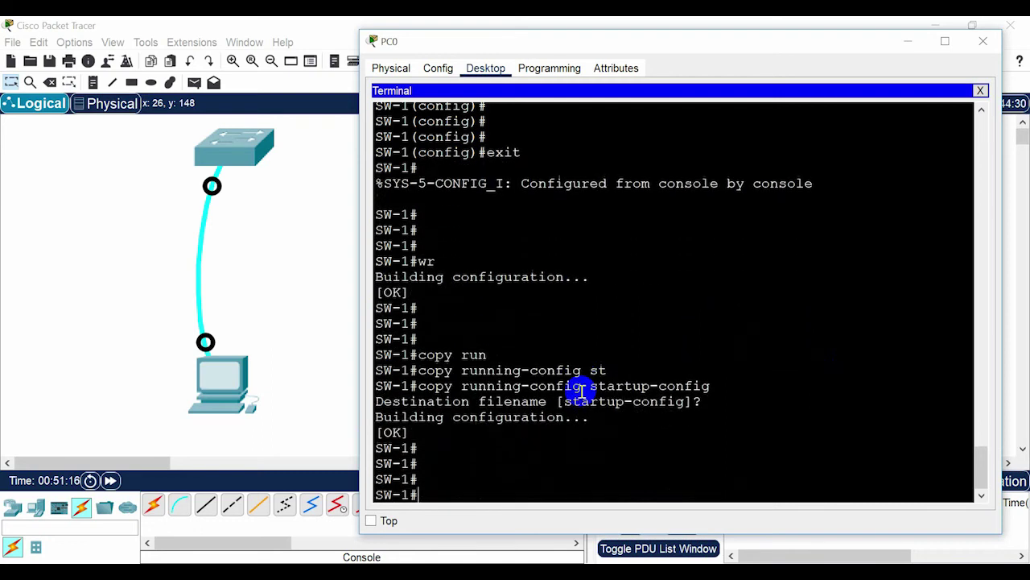
{"action": "key", "text": "Return"}
{"action": "key", "text": "Return"}
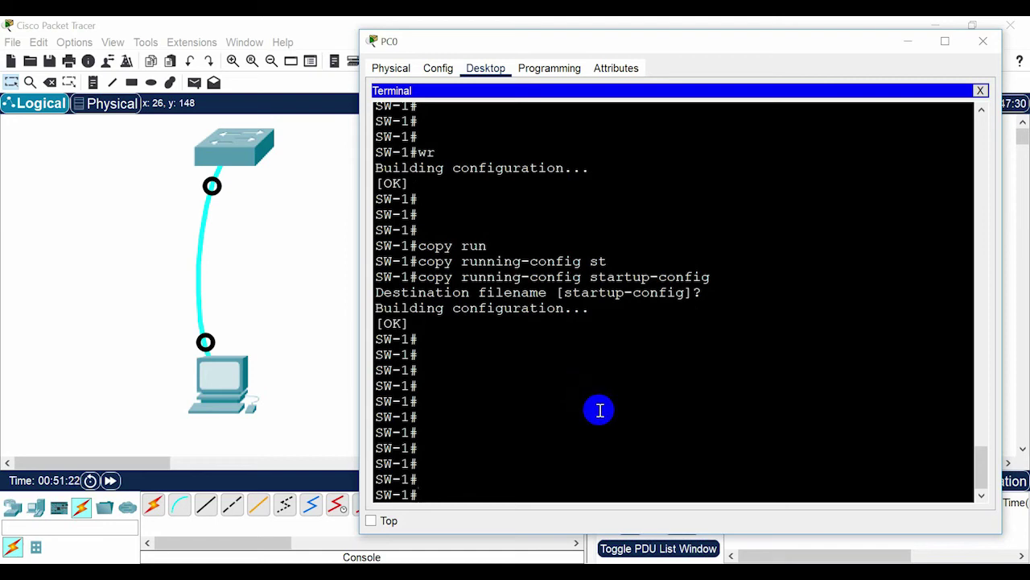
{"action": "key", "text": "Return"}
{"action": "key", "text": "Return"}
Step: Display the running configuration and highlight the interface Vlan1 and default gateway lines
{"action": "type", "text": "sh"}
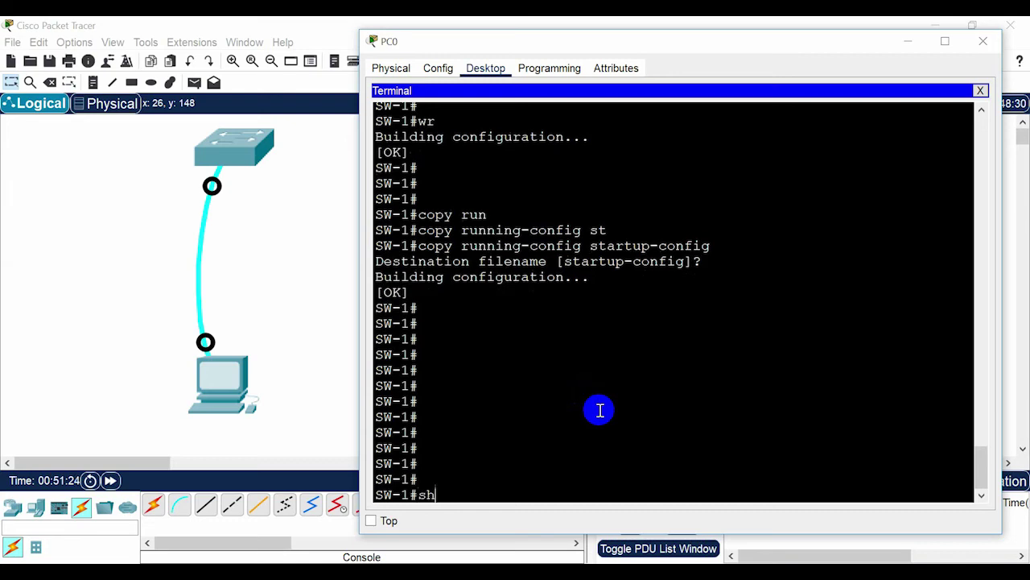
{"action": "type", "text": "o"}
{"action": "key", "text": "Tab"}
{"action": "type", "text": "run"}
{"action": "key", "text": "Tab"}
{"action": "key", "text": "Return"}
{"action": "key", "text": "Return"}
{"action": "key", "text": "Return"}
{"action": "key", "text": "Return"}
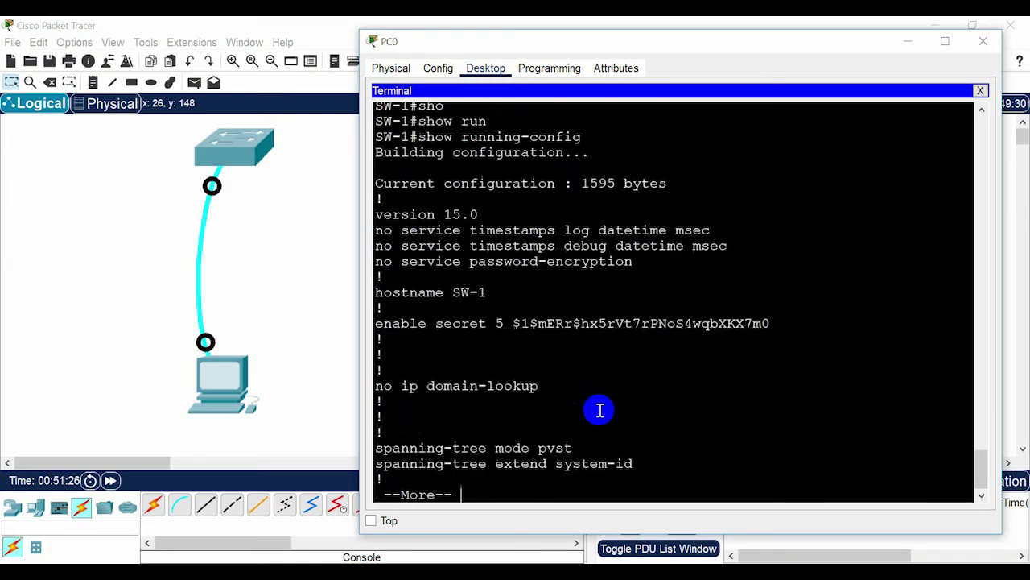
{"action": "key", "text": "Return"}
{"action": "key", "text": "Return"}
{"action": "key", "text": "Return"}
{"action": "key", "text": "Return"}
{"action": "key", "text": "Return"}
{"action": "key", "text": "Return"}
{"action": "key", "text": "Return"}
{"action": "key", "text": "Return"}
{"action": "key", "text": "Return"}
{"action": "key", "text": "Return"}
{"action": "key", "text": "Return"}
{"action": "key", "text": "Return"}
{"action": "key", "text": "Return"}
{"action": "key", "text": "Return"}
{"action": "key", "text": "Return"}
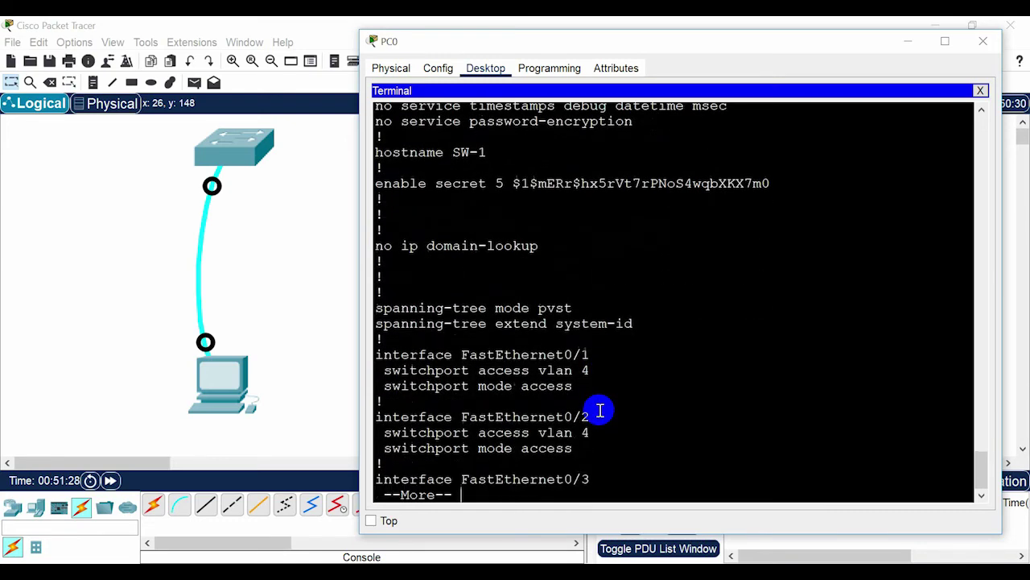
{"action": "key", "text": "Return"}
{"action": "key", "text": "Return"}
{"action": "key", "text": "Return"}
{"action": "key", "text": "Return"}
{"action": "key", "text": "Return"}
{"action": "key", "text": "Return"}
{"action": "key", "text": "Return"}
{"action": "key", "text": "Return"}
{"action": "key", "text": "Return"}
{"action": "key", "text": "Return"}
{"action": "key", "text": "Return"}
{"action": "key", "text": "Return"}
{"action": "key", "text": "Return"}
{"action": "key", "text": "Return"}
{"action": "key", "text": "Return"}
{"action": "key", "text": "Return"}
{"action": "key", "text": "Return"}
{"action": "key", "text": "Return"}
{"action": "key", "text": "Return"}
{"action": "key", "text": "Return"}
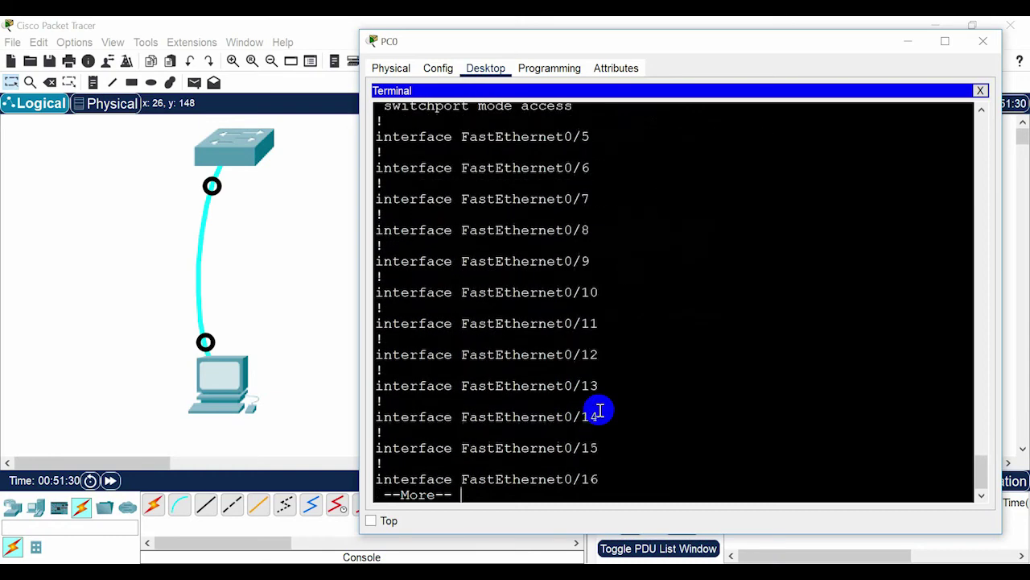
{"action": "key", "text": "Return"}
{"action": "key", "text": "Return"}
{"action": "key", "text": "Return"}
{"action": "key", "text": "Return"}
{"action": "key", "text": "Return"}
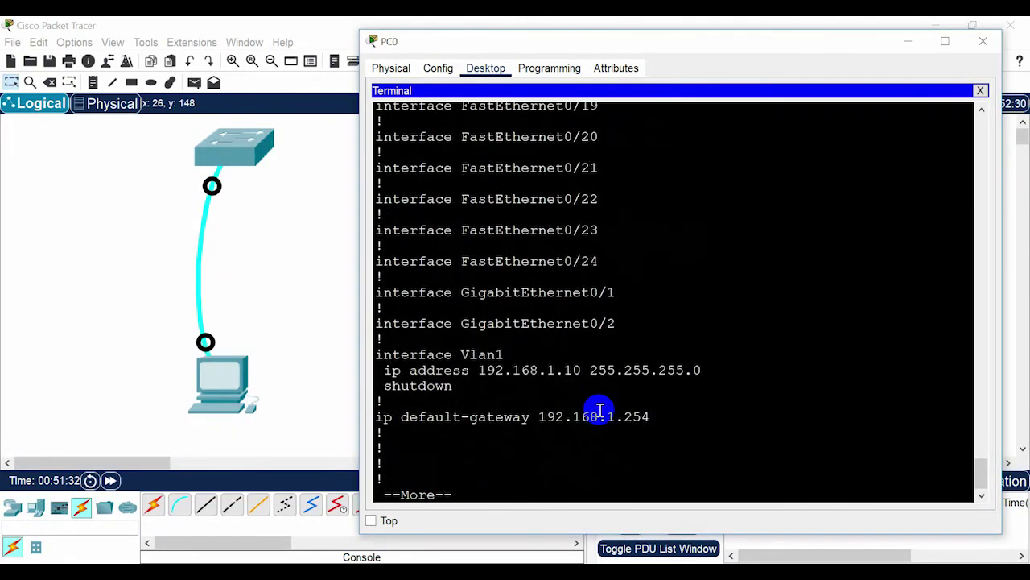
{"action": "left_click_drag", "start_coordinate": [384, 354], "coordinate": [695, 362]}
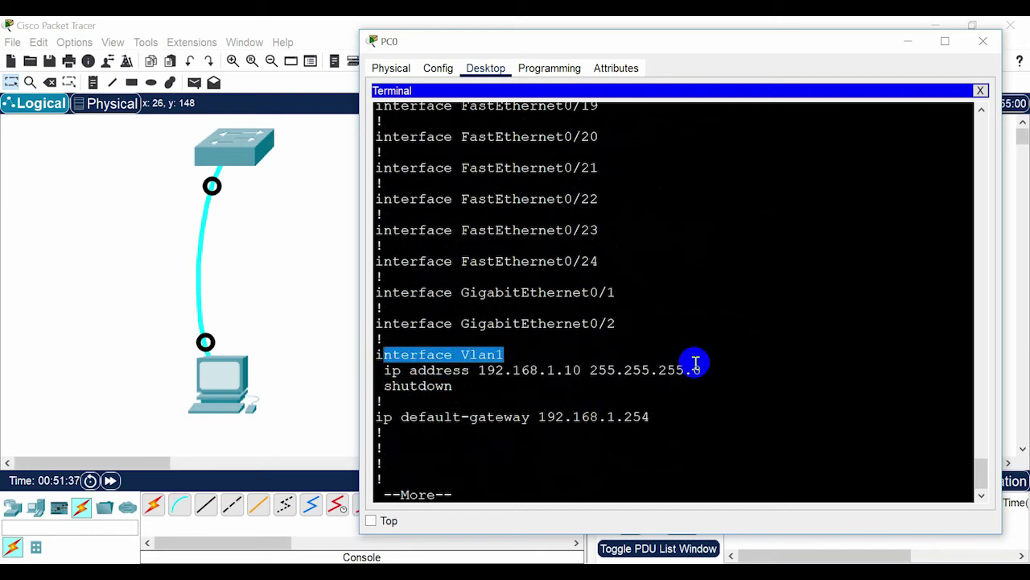
{"action": "left_click", "coordinate": [383, 413]}
{"action": "left_click_drag", "start_coordinate": [383, 413], "coordinate": [665, 413]}
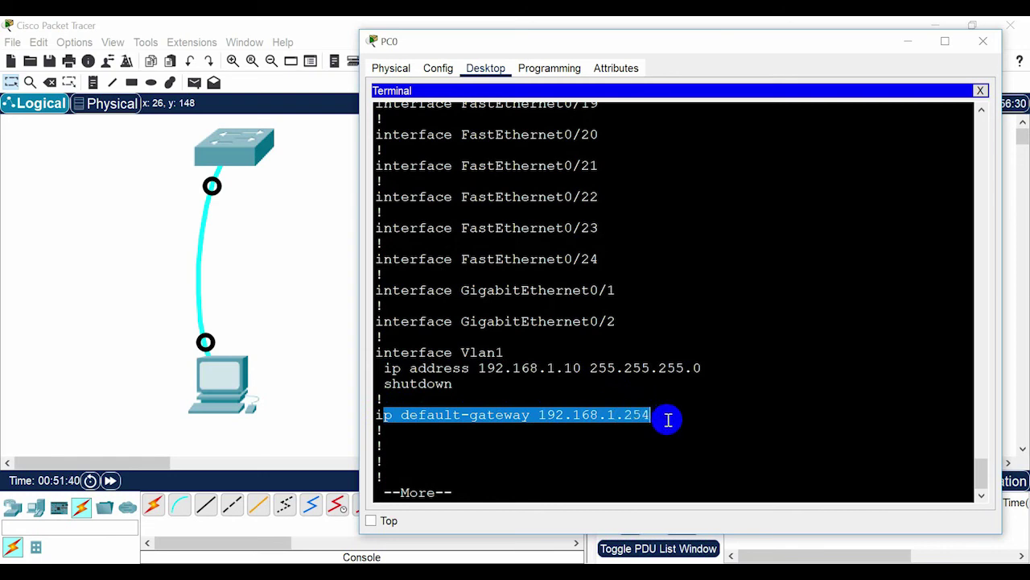
{"action": "left_click", "coordinate": [630, 456]}
Step: Page further to highlight access list ABC, the line password and vty 0 4 settings
{"action": "key", "text": "Return"}
{"action": "key", "text": "Return"}
{"action": "key", "text": "Return"}
{"action": "key", "text": "Return"}
{"action": "key", "text": "Return"}
{"action": "key", "text": "Return"}
{"action": "key", "text": "Return"}
{"action": "key", "text": "Return"}
{"action": "key", "text": "Return"}
{"action": "key", "text": "Return"}
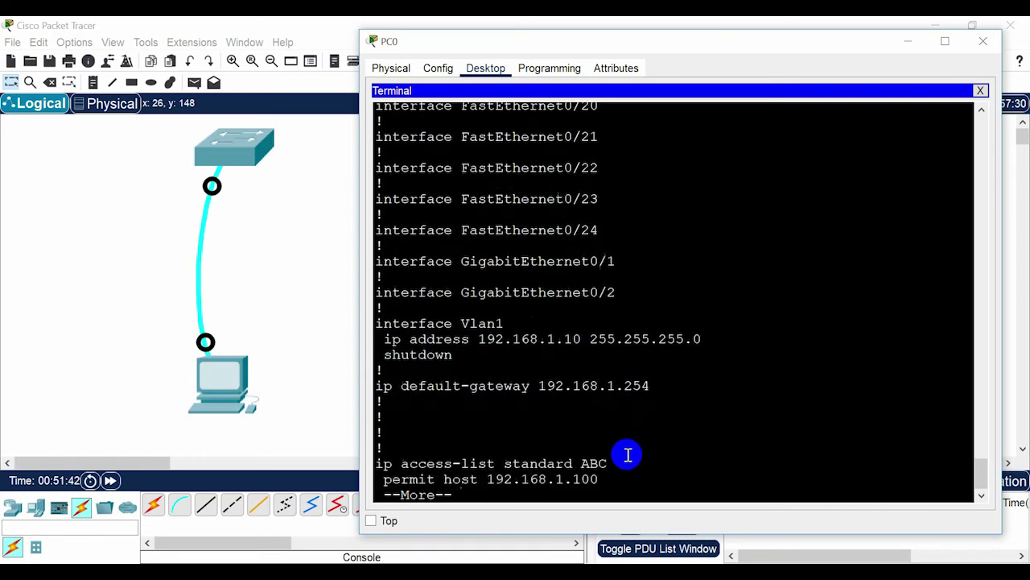
{"action": "key", "text": "Return"}
{"action": "left_click_drag", "start_coordinate": [376, 309], "coordinate": [567, 344]}
{"action": "key", "text": "Return"}
{"action": "left_click_drag", "start_coordinate": [383, 354], "coordinate": [554, 356]}
{"action": "left_click", "coordinate": [411, 368]}
{"action": "key", "text": "Return"}
{"action": "key", "text": "Return"}
{"action": "left_click_drag", "start_coordinate": [376, 370], "coordinate": [524, 467]}
{"action": "left_click", "coordinate": [675, 425]}
{"action": "key", "text": "Return"}
{"action": "key", "text": "Return"}
{"action": "key", "text": "Return"}
{"action": "key", "text": "Return"}
{"action": "key", "text": "Return"}
{"action": "key", "text": "Return"}
{"action": "key", "text": "Return"}
{"action": "key", "text": "Return"}
{"action": "key", "text": "Return"}
{"action": "key", "text": "Return"}
{"action": "key", "text": "Return"}
{"action": "key", "text": "Return"}
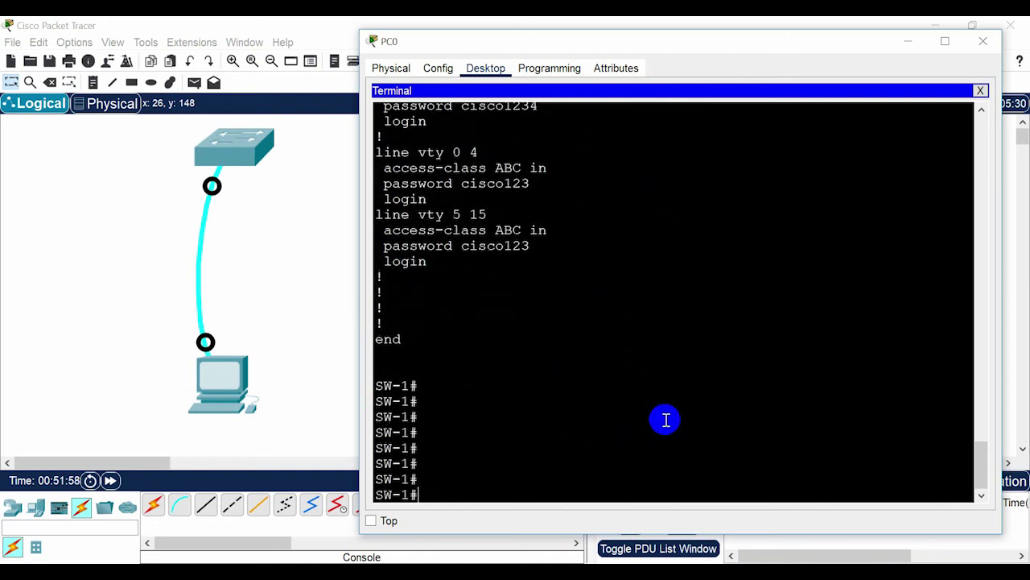
{"action": "key", "text": "Return"}
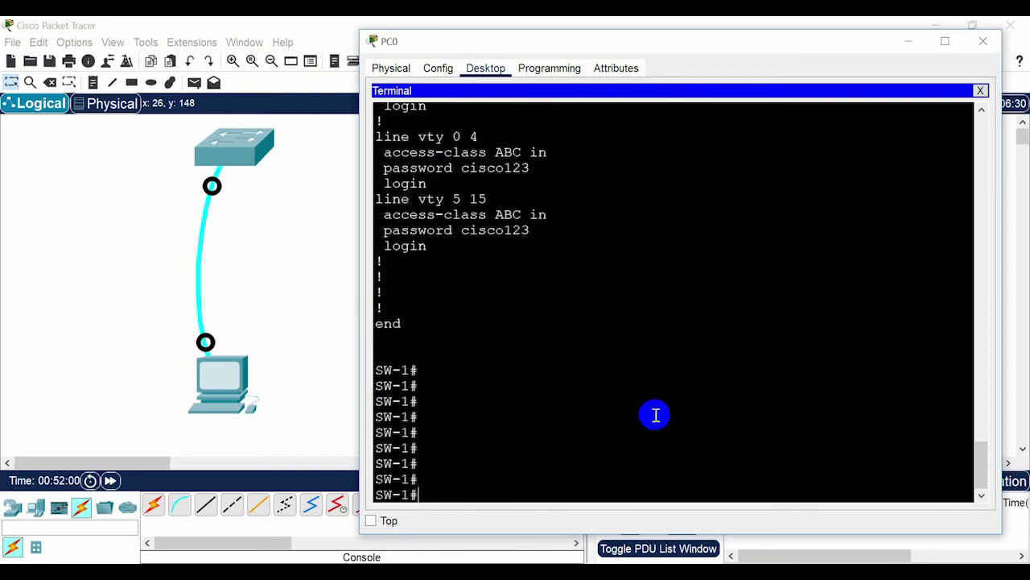
Step: Run show interfaces and highlight the command and FastEthernet0/1's status details
{"action": "type", "text": "sh"}
{"action": "key", "text": "Tab"}
{"action": "type", "text": "in"}
{"action": "key", "text": "Tab"}
{"action": "key", "text": "Return"}
{"action": "key", "text": "Return"}
{"action": "key", "text": "Return"}
{"action": "key", "text": "Return"}
{"action": "key", "text": "Return"}
{"action": "key", "text": "Return"}
{"action": "key", "text": "Return"}
{"action": "key", "text": "Return"}
{"action": "key", "text": "Return"}
{"action": "key", "text": "Return"}
{"action": "key", "text": "Return"}
{"action": "key", "text": "Return"}
{"action": "key", "text": "Return"}
{"action": "key", "text": "Return"}
{"action": "key", "text": "Return"}
{"action": "key", "text": "Return"}
{"action": "key", "text": "Return"}
{"action": "key", "text": "Return"}
{"action": "key", "text": "Return"}
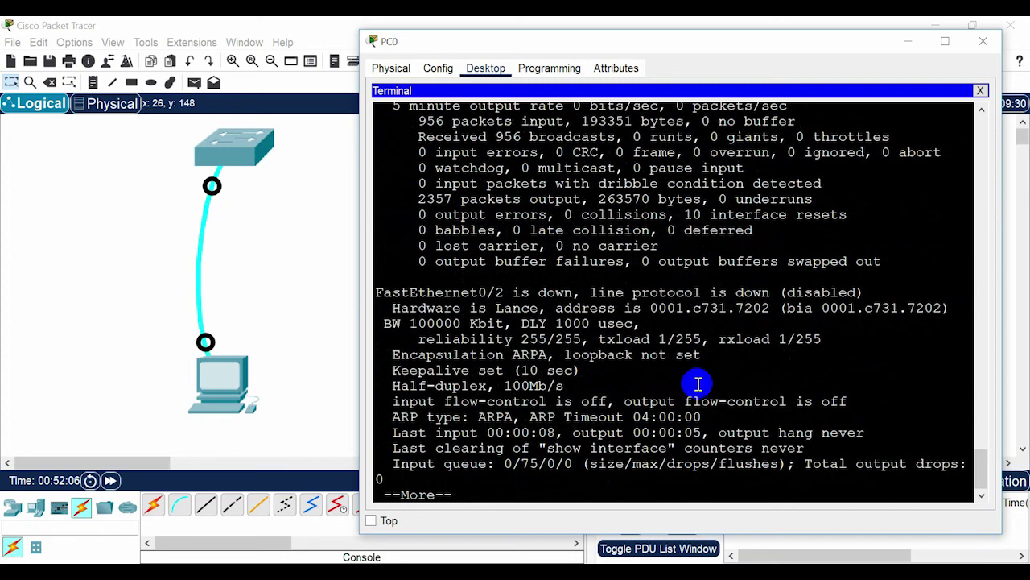
{"action": "scroll", "coordinate": [667, 362], "scroll_direction": "up", "scroll_amount": 8}
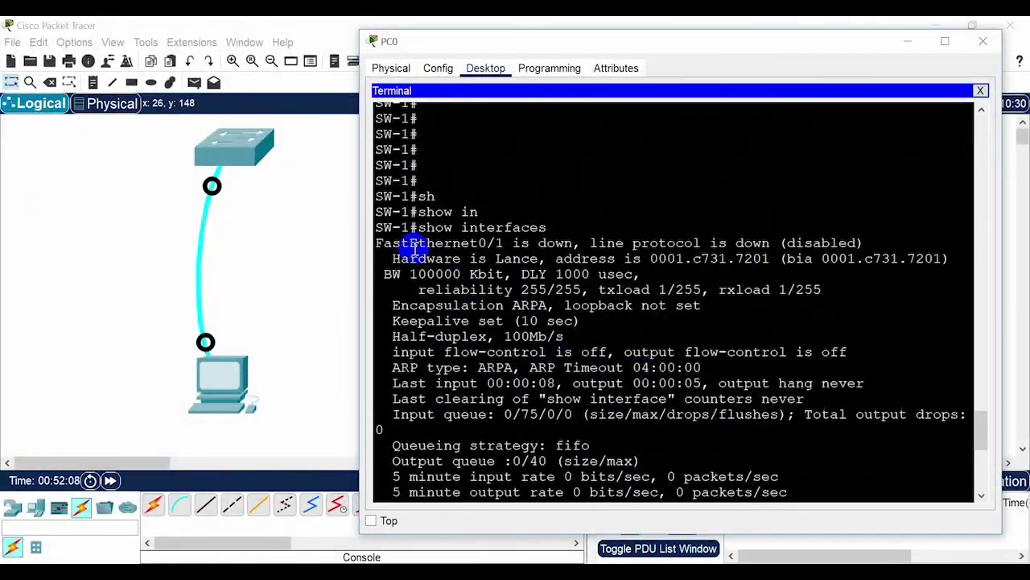
{"action": "left_click_drag", "start_coordinate": [447, 227], "coordinate": [548, 229]}
{"action": "left_click_drag", "start_coordinate": [470, 244], "coordinate": [806, 387]}
Step: Page through the rest of the interface output and return to the SW-1# prompt
{"action": "scroll", "coordinate": [671, 364], "scroll_direction": "down", "scroll_amount": 2}
{"action": "scroll", "coordinate": [675, 366], "scroll_direction": "down", "scroll_amount": 6}
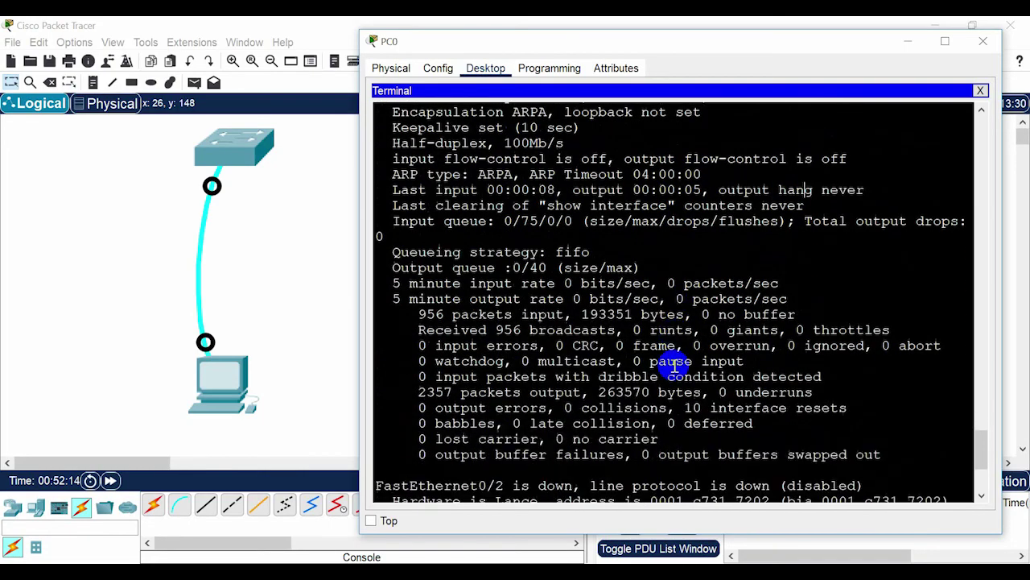
{"action": "key", "text": "space"}
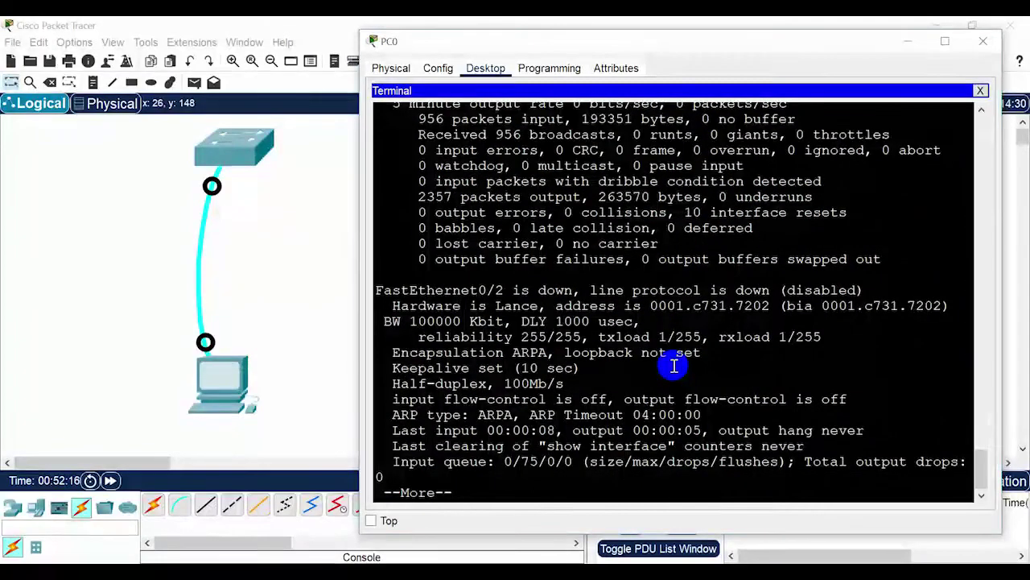
{"action": "key", "text": "Return"}
{"action": "key", "text": "Return"}
{"action": "key", "text": "Return"}
{"action": "key", "text": "Return"}
{"action": "key", "text": "Return"}
{"action": "key", "text": "Return"}
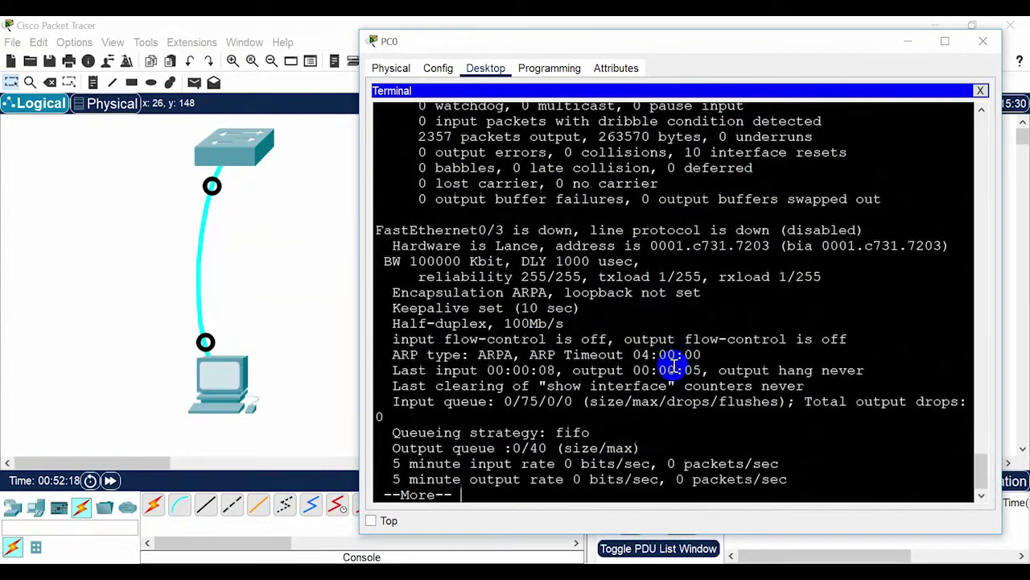
{"action": "key", "text": "q"}
{"action": "key", "text": "Return"}
{"action": "key", "text": "Return"}
{"action": "key", "text": "Return"}
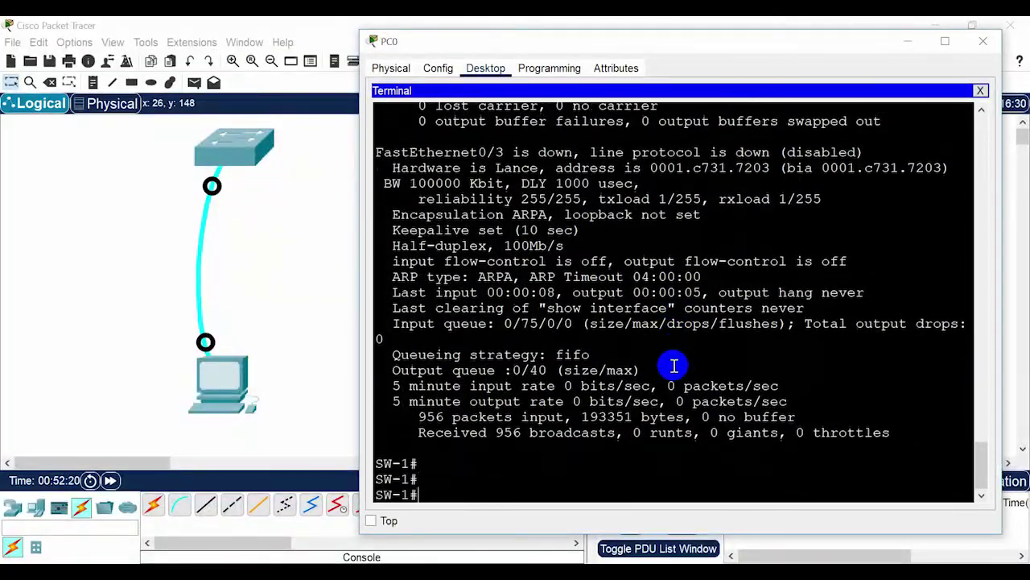
Step: Run show ip interface brief and highlight Vlan1's 192.168.1.10 address and administratively down status
{"action": "type", "text": "sh"}
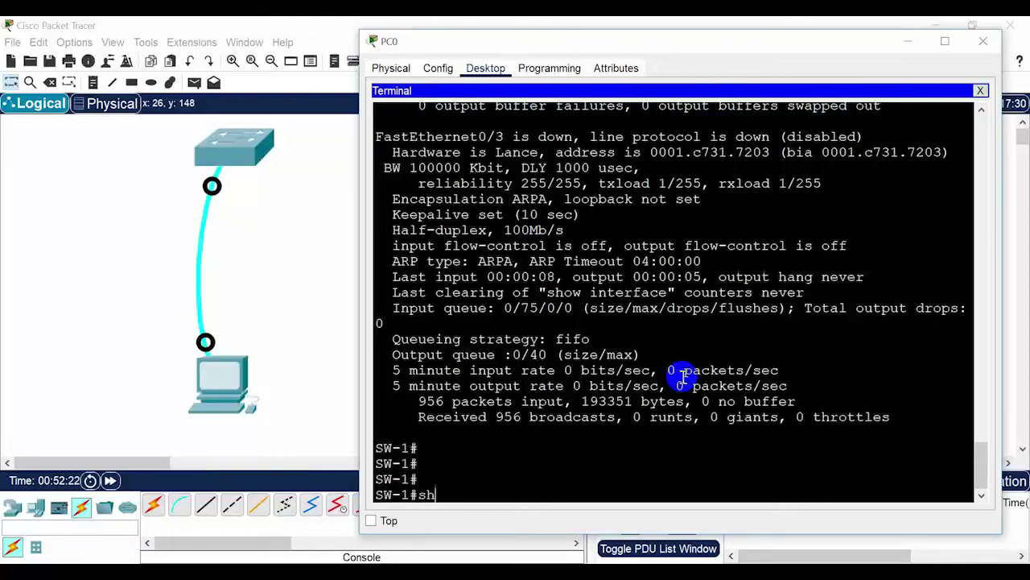
{"action": "type", "text": "ow ip inter"}
{"action": "key", "text": "Tab"}
{"action": "type", "text": "br"}
{"action": "key", "text": "Tab"}
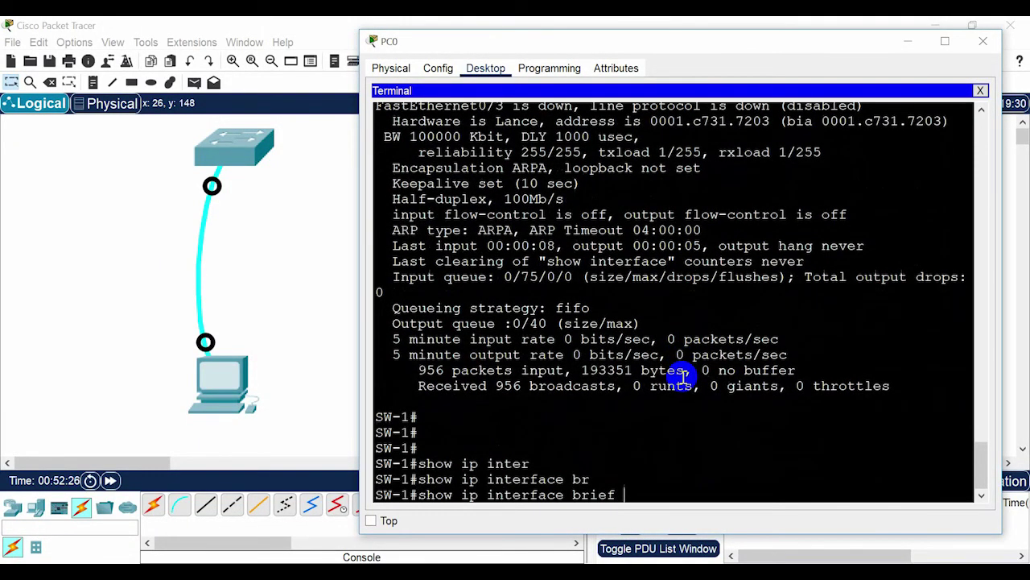
{"action": "key", "text": "Return"}
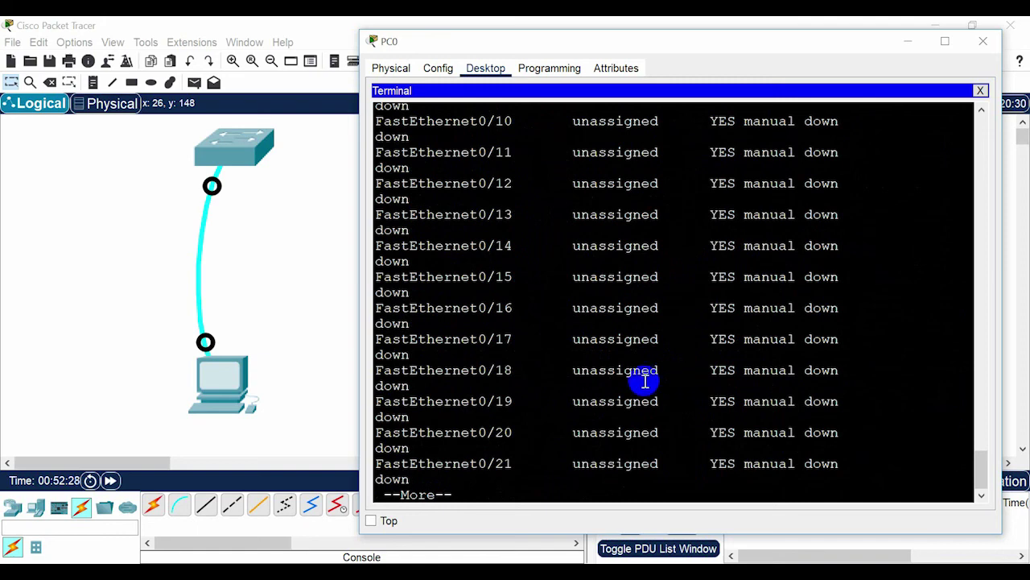
{"action": "scroll", "coordinate": [683, 377], "scroll_direction": "up", "scroll_amount": 9}
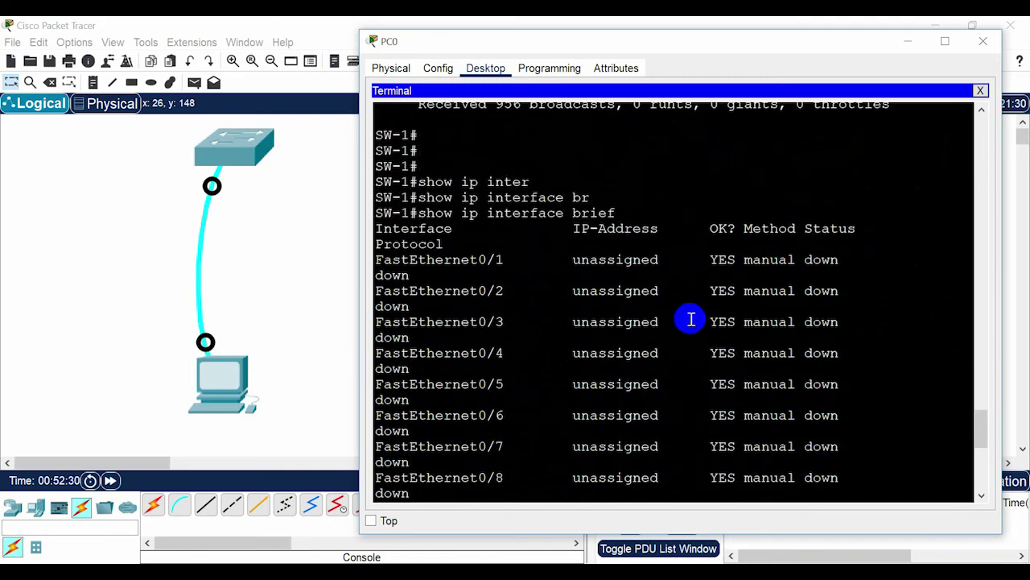
{"action": "scroll", "coordinate": [689, 321], "scroll_direction": "down", "scroll_amount": 9}
{"action": "key", "text": "space"}
{"action": "key", "text": "Return"}
{"action": "key", "text": "Return"}
{"action": "key", "text": "Return"}
{"action": "key", "text": "Return"}
{"action": "key", "text": "Return"}
{"action": "key", "text": "Return"}
{"action": "key", "text": "Return"}
{"action": "key", "text": "Return"}
{"action": "key", "text": "Return"}
{"action": "key", "text": "Return"}
{"action": "key", "text": "Return"}
{"action": "key", "text": "Return"}
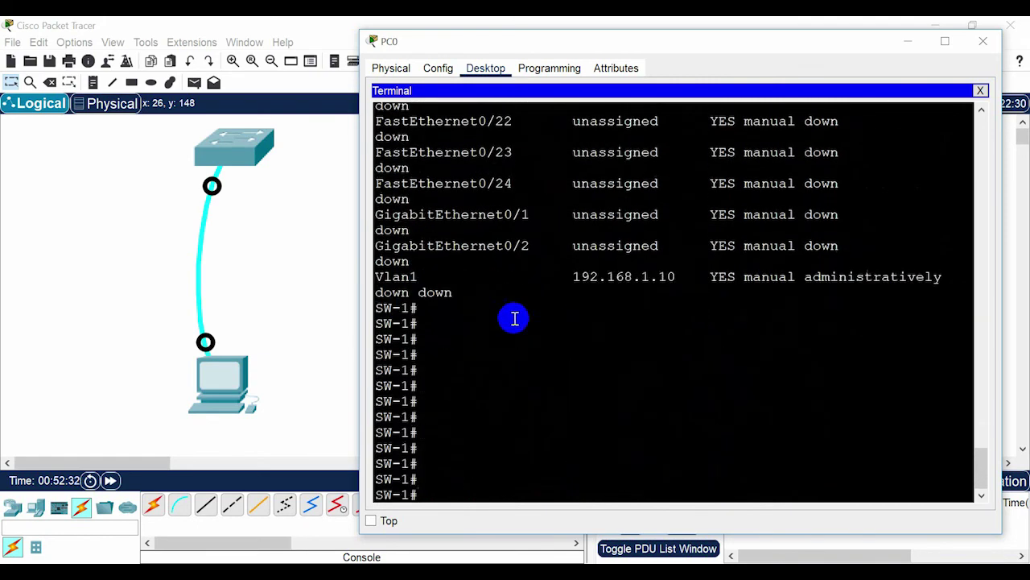
{"action": "left_click_drag", "start_coordinate": [381, 274], "coordinate": [575, 282]}
{"action": "left_click_drag", "start_coordinate": [866, 278], "coordinate": [796, 289]}
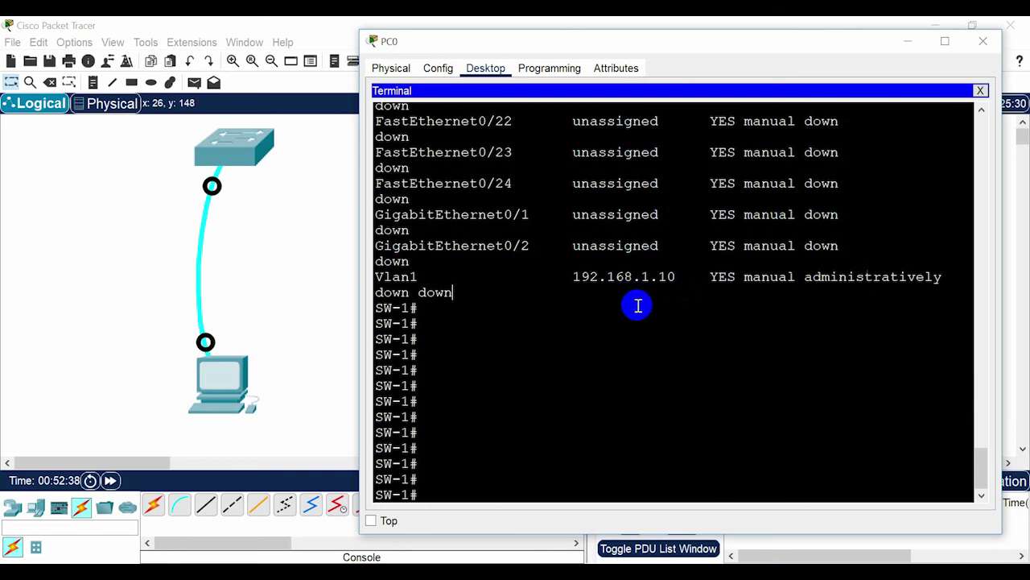
{"action": "key", "text": "Return"}
{"action": "key", "text": "Return"}
{"action": "key", "text": "Return"}
{"action": "key", "text": "Return"}
{"action": "key", "text": "Return"}
Step: Run show vlan, widen the PC0 window, and highlight VLANs 4 and 5 in the table
{"action": "type", "text": "sh"}
{"action": "key", "text": "Tab"}
{"action": "type", "text": "o"}
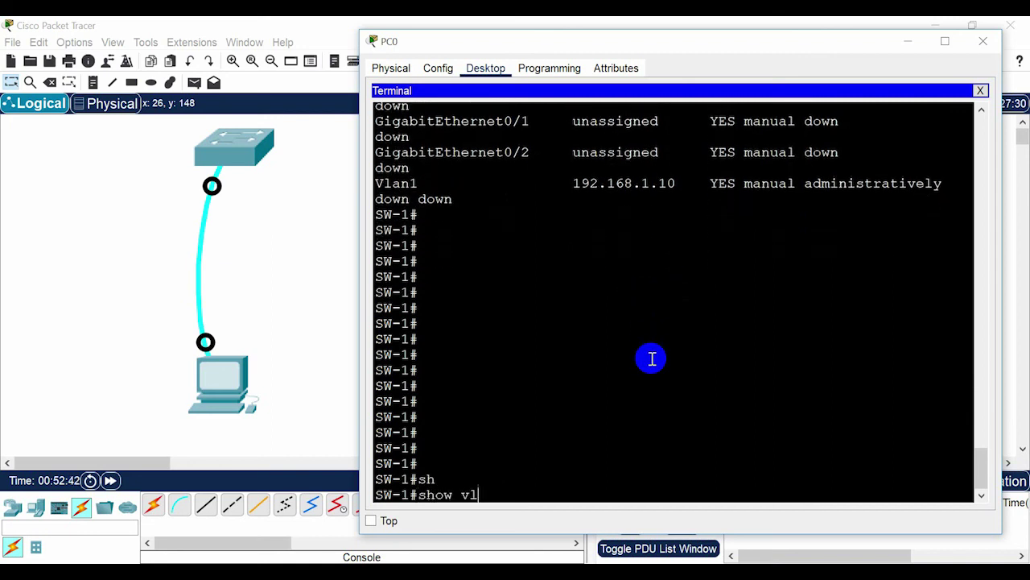
{"action": "type", "text": "l"}
{"action": "key", "text": "Return"}
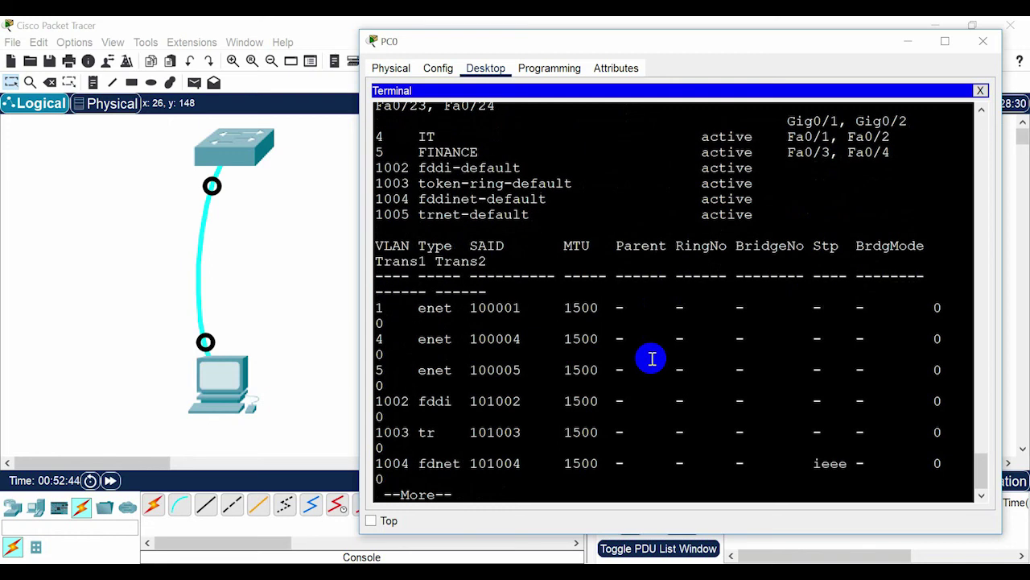
{"action": "scroll", "coordinate": [543, 237], "scroll_direction": "up", "scroll_amount": 2}
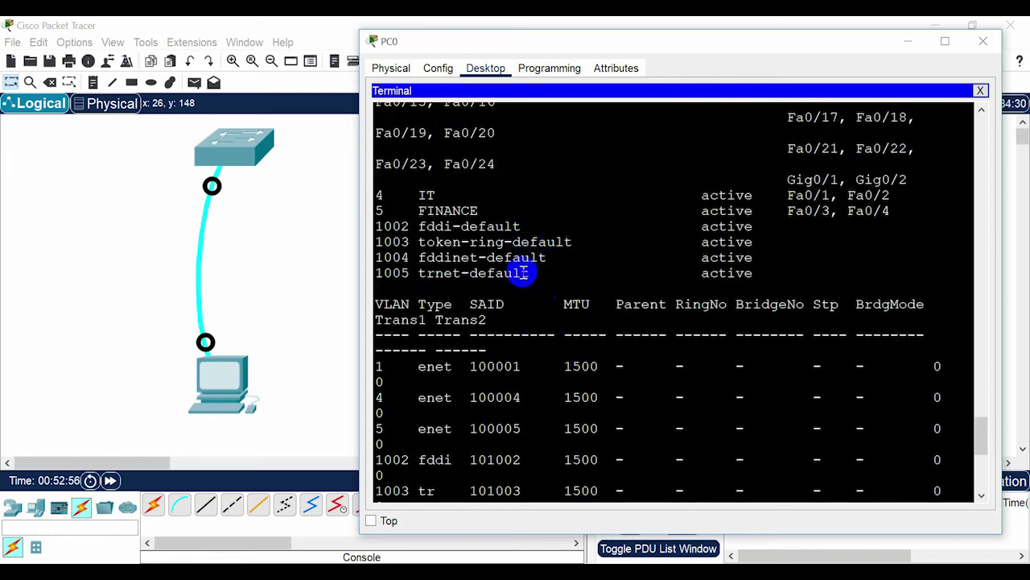
{"action": "left_click_drag", "start_coordinate": [379, 194], "coordinate": [435, 205]}
{"action": "left_click_drag", "start_coordinate": [354, 239], "coordinate": [223, 230]}
{"action": "double_click", "coordinate": [261, 151]}
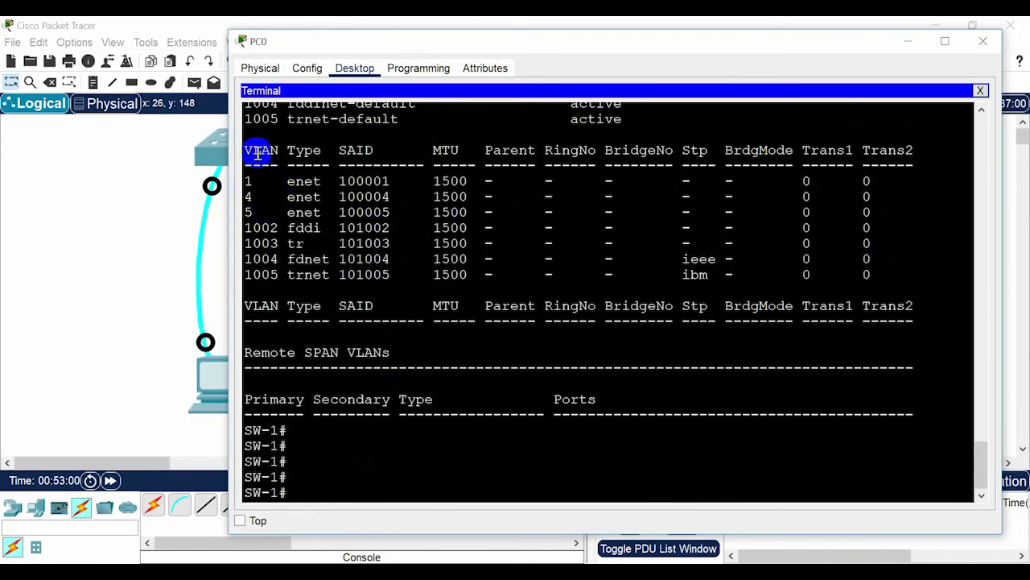
{"action": "double_click", "coordinate": [250, 196]}
{"action": "double_click", "coordinate": [248, 211]}
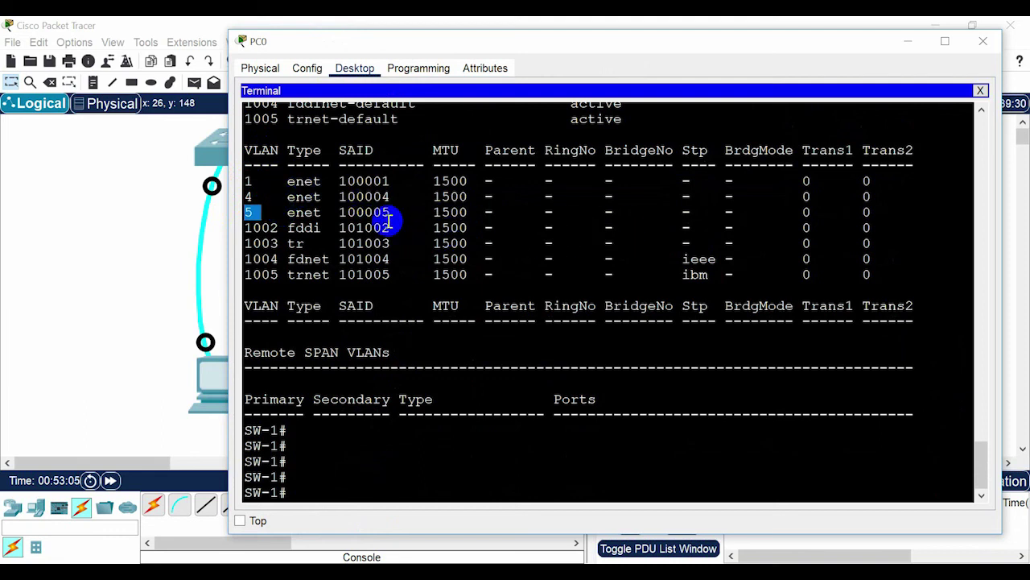
{"action": "scroll", "coordinate": [386, 219], "scroll_direction": "up", "scroll_amount": 1}
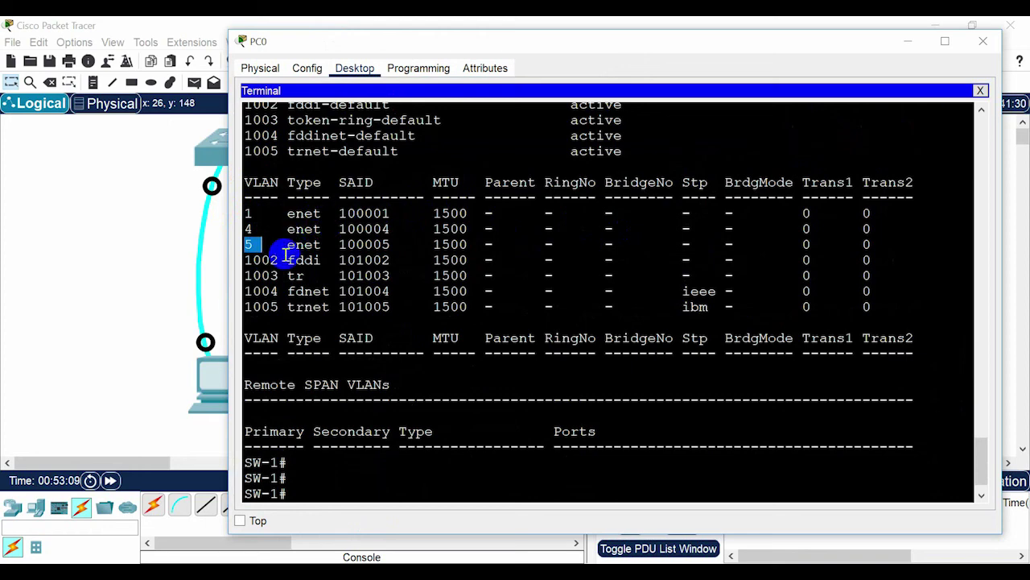
{"action": "left_click_drag", "start_coordinate": [246, 230], "coordinate": [129, 226]}
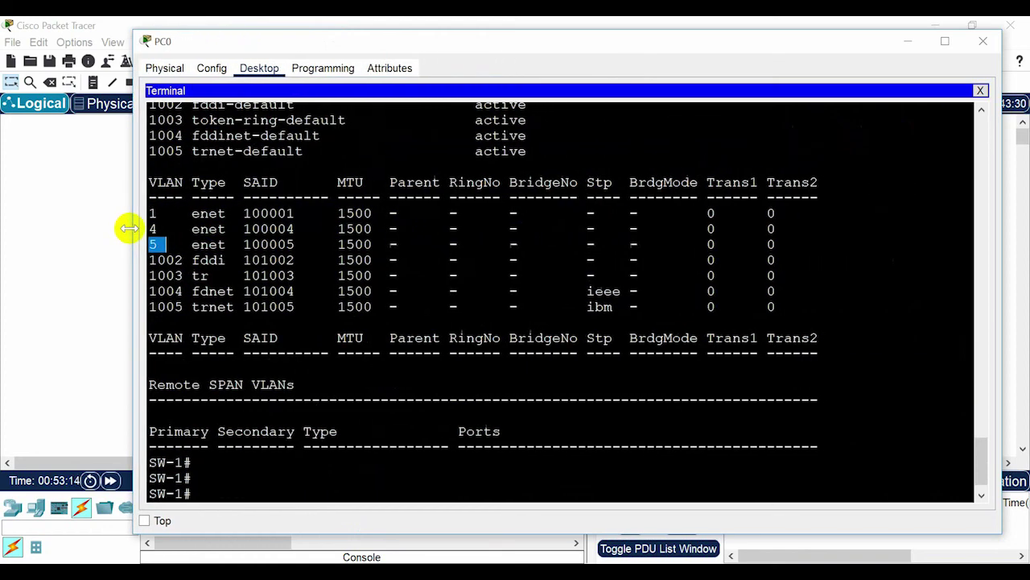
Step: Narrow the window back and highlight the VLAN 4 IT and VLAN 5 FINANCE lines
{"action": "scroll", "coordinate": [254, 245], "scroll_direction": "up", "scroll_amount": 1}
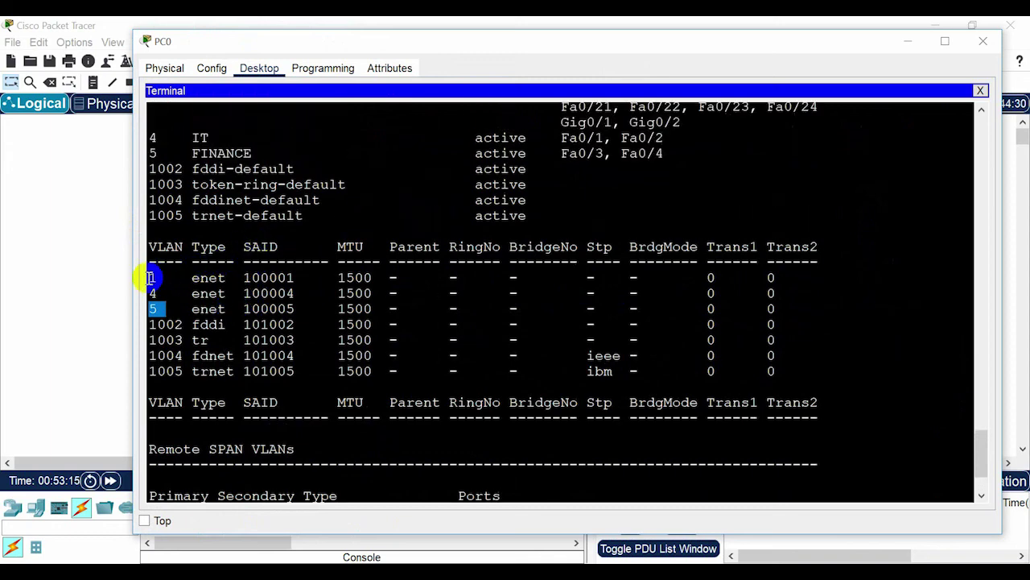
{"action": "left_click_drag", "start_coordinate": [150, 282], "coordinate": [153, 299]}
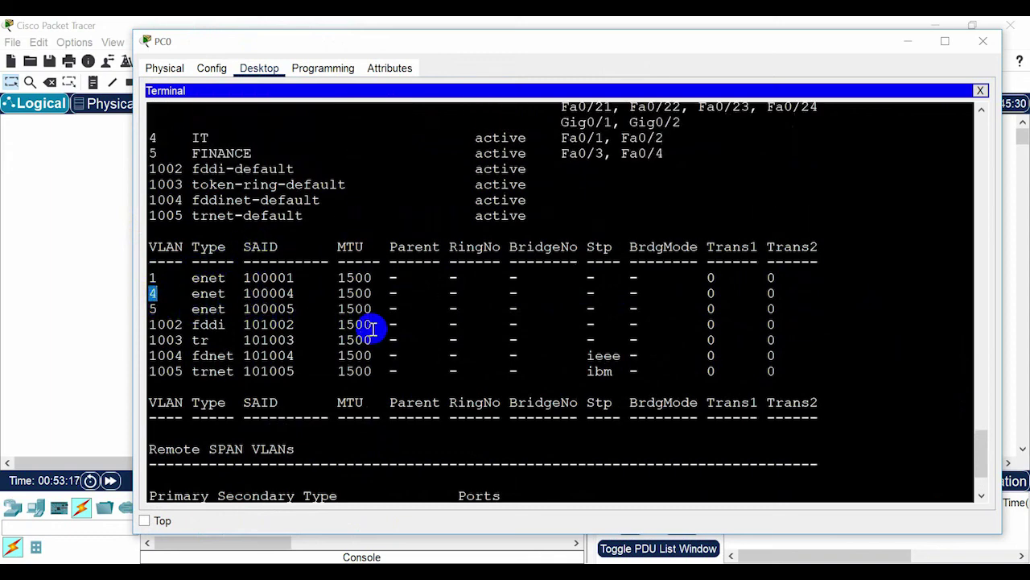
{"action": "scroll", "coordinate": [376, 332], "scroll_direction": "down", "scroll_amount": 2}
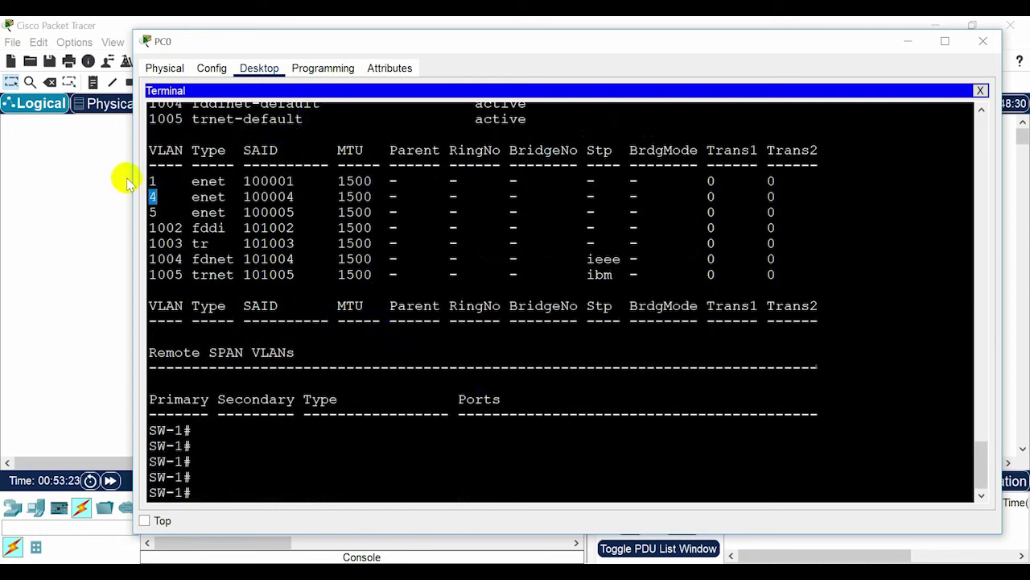
{"action": "left_click_drag", "start_coordinate": [132, 178], "coordinate": [318, 211]}
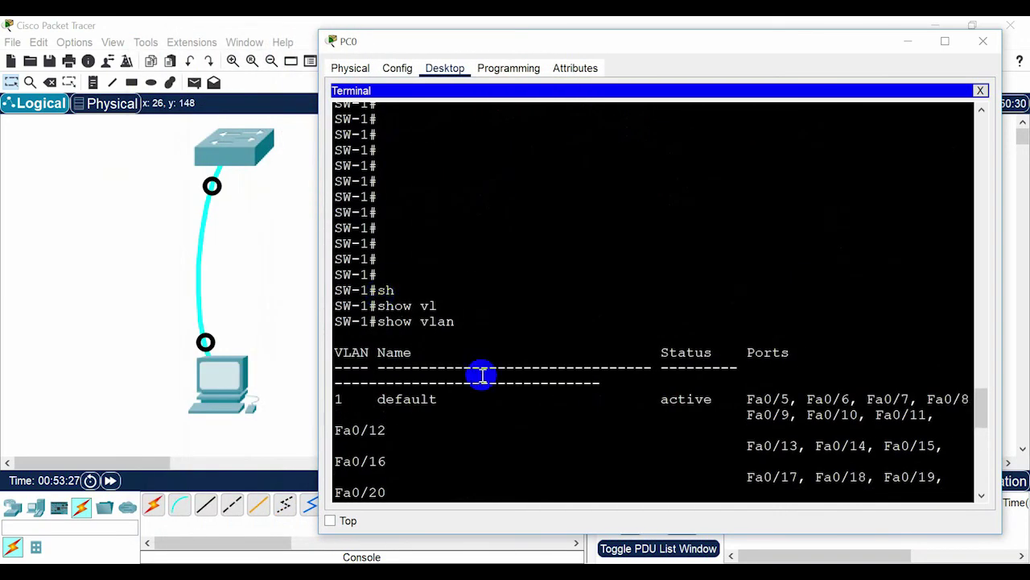
{"action": "scroll", "coordinate": [483, 378], "scroll_direction": "down", "scroll_amount": 7}
{"action": "left_click_drag", "start_coordinate": [369, 232], "coordinate": [441, 248]}
{"action": "left_click", "coordinate": [555, 267]}
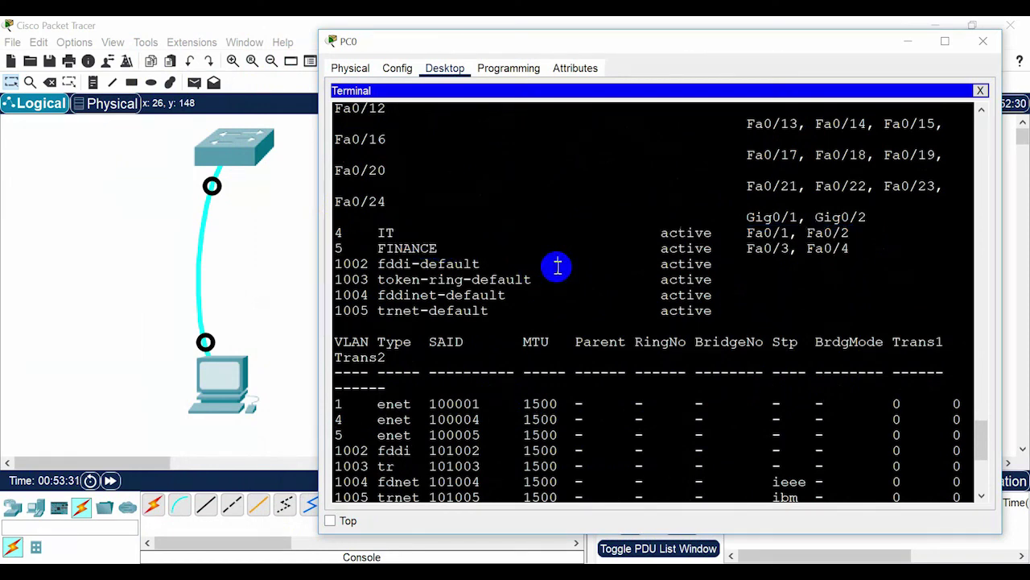
{"action": "left_click_drag", "start_coordinate": [335, 232], "coordinate": [403, 233]}
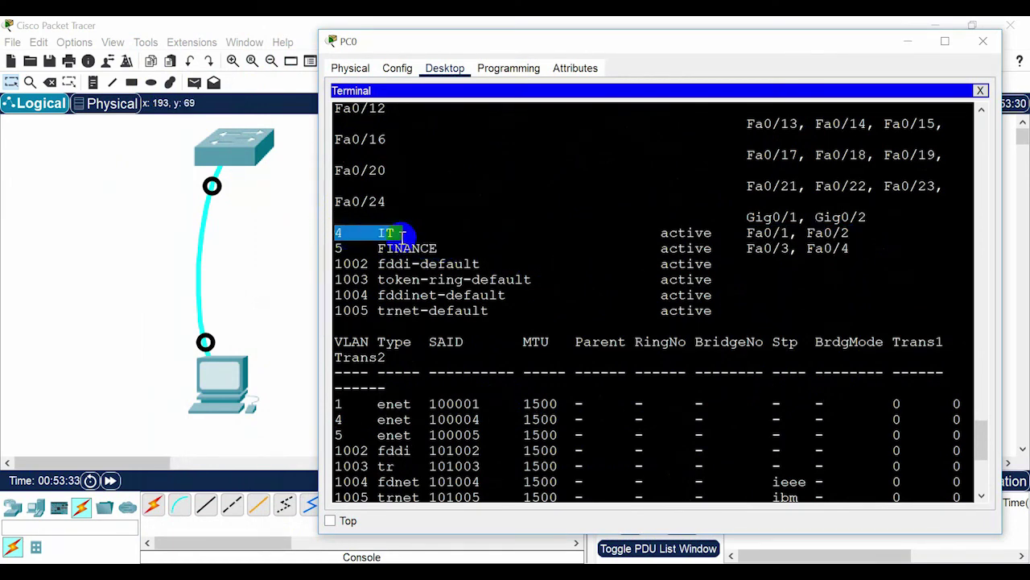
{"action": "left_click_drag", "start_coordinate": [337, 247], "coordinate": [411, 252]}
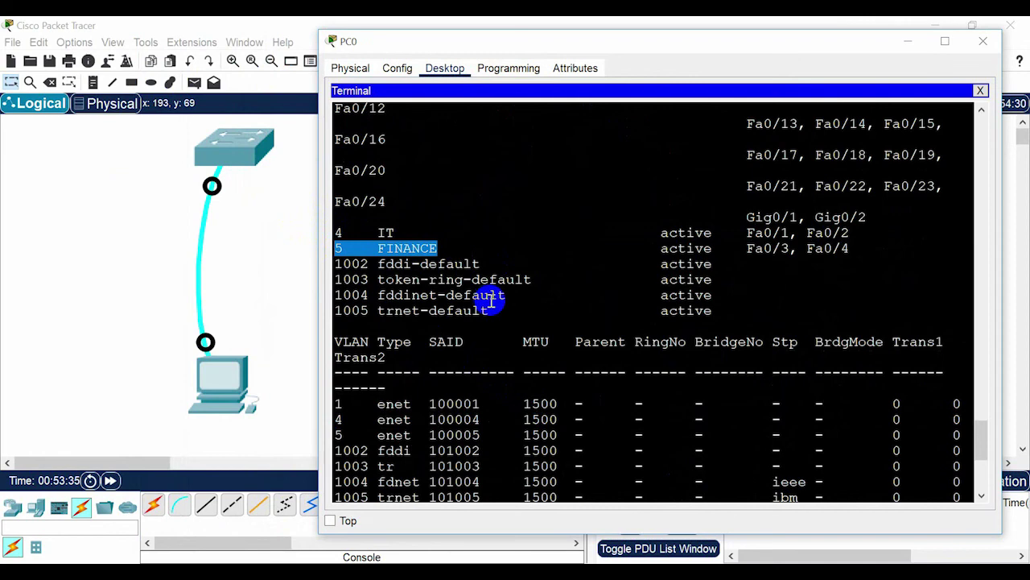
{"action": "scroll", "coordinate": [515, 314], "scroll_direction": "down", "scroll_amount": 6}
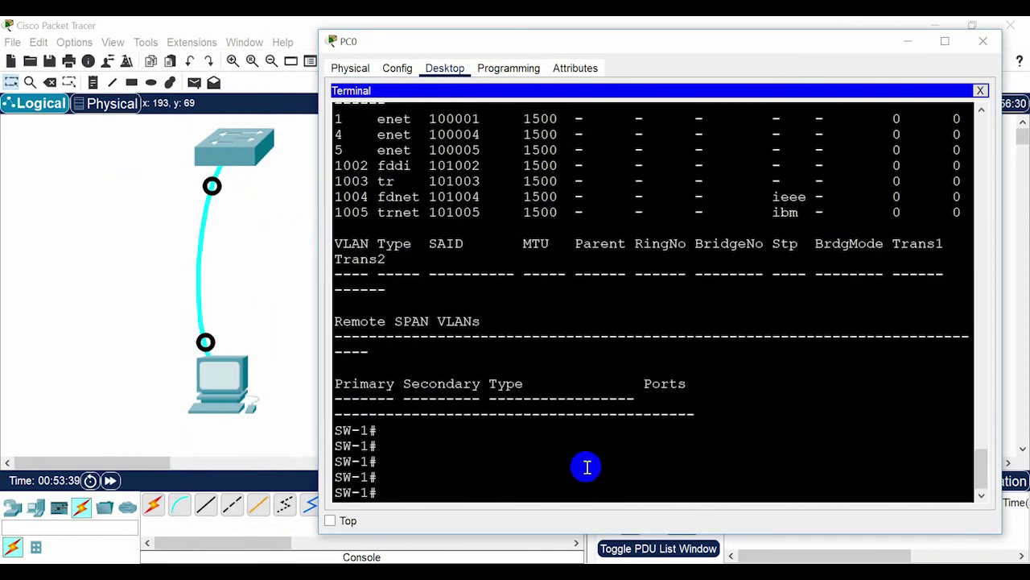
Step: Run show interfaces status and highlight Fa0/1's notconnect status in VLAN 4
{"action": "type", "text": "h"}
{"action": "key", "text": "Tab"}
{"action": "type", "text": "int"}
{"action": "key", "text": "Tab"}
{"action": "type", "text": "st"}
{"action": "key", "text": "Return"}
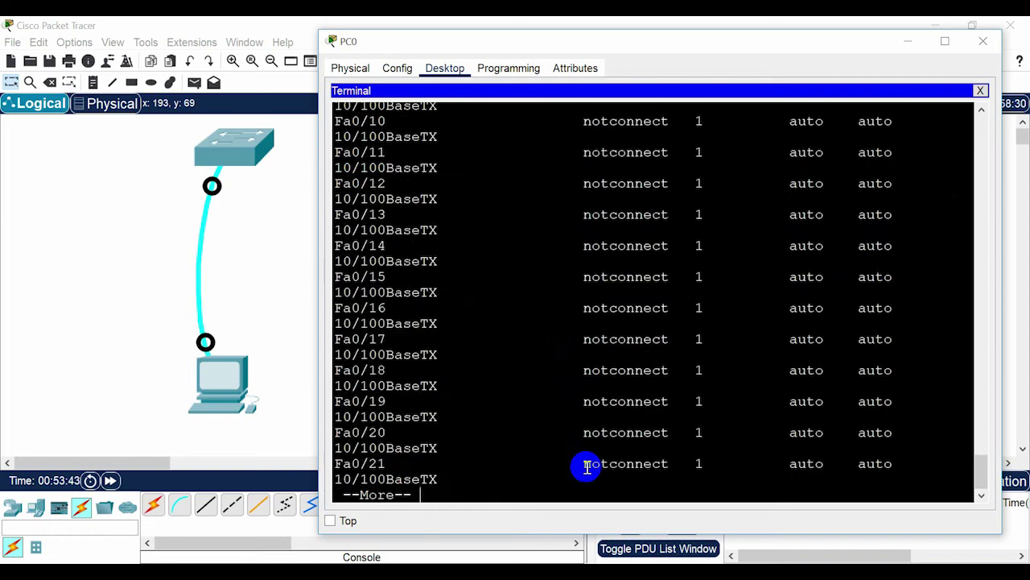
{"action": "scroll", "coordinate": [644, 246], "scroll_direction": "up", "scroll_amount": 15}
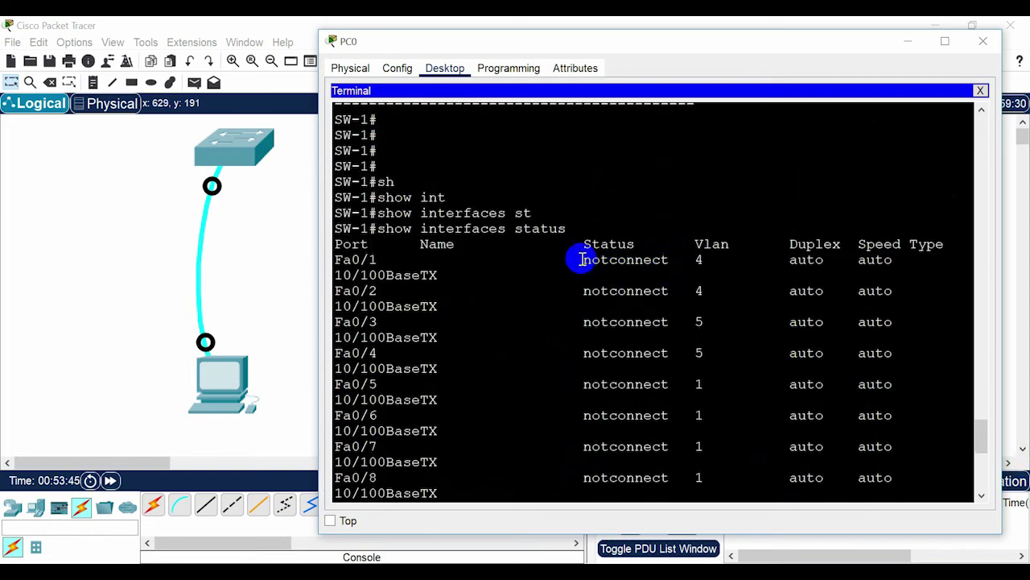
{"action": "left_click_drag", "start_coordinate": [585, 253], "coordinate": [727, 260]}
{"action": "left_click", "coordinate": [805, 260]}
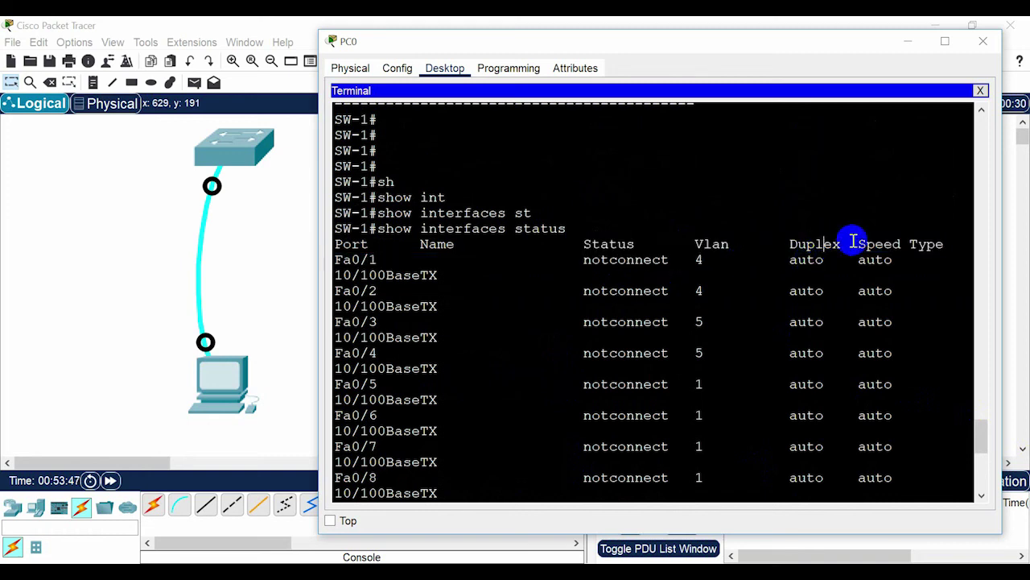
{"action": "scroll", "coordinate": [866, 346], "scroll_direction": "down", "scroll_amount": 10}
{"action": "key", "text": "q"}
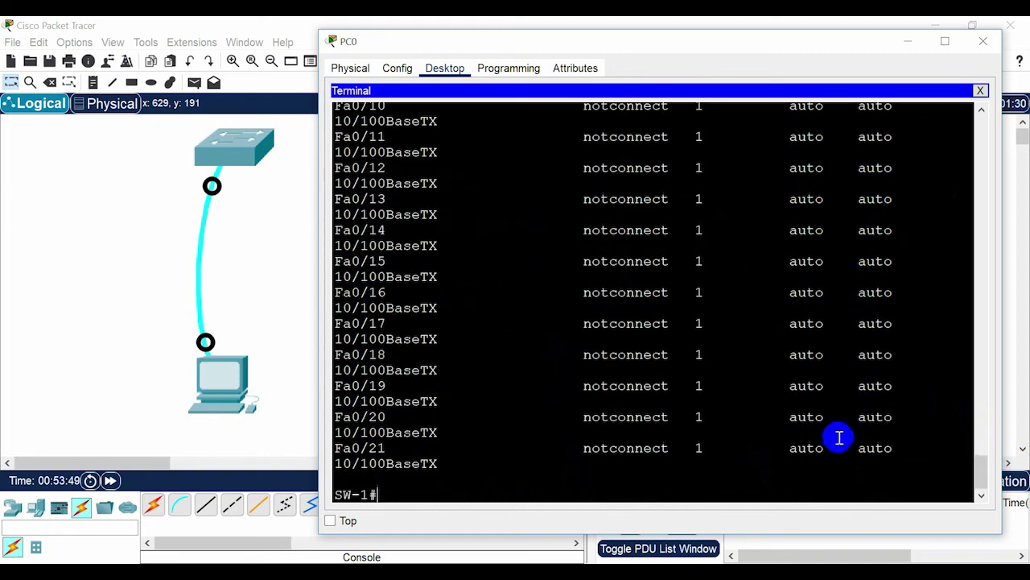
Step: Run show mac address-table to check SW-1's learned MAC addresses
{"action": "type", "text": "sh"}
{"action": "key", "text": "Tab"}
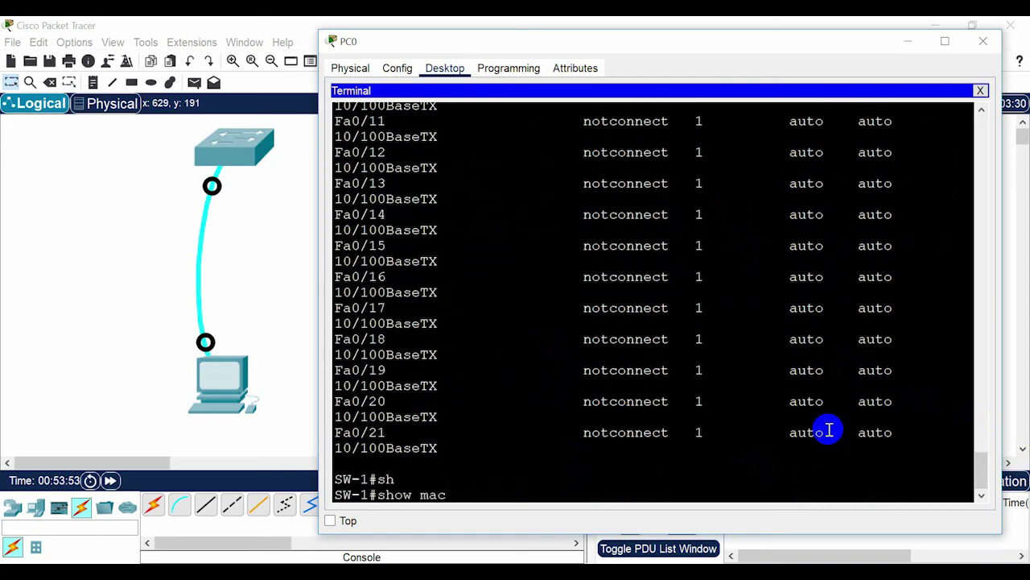
{"action": "type", "text": "mac addr"}
{"action": "key", "text": "Tab"}
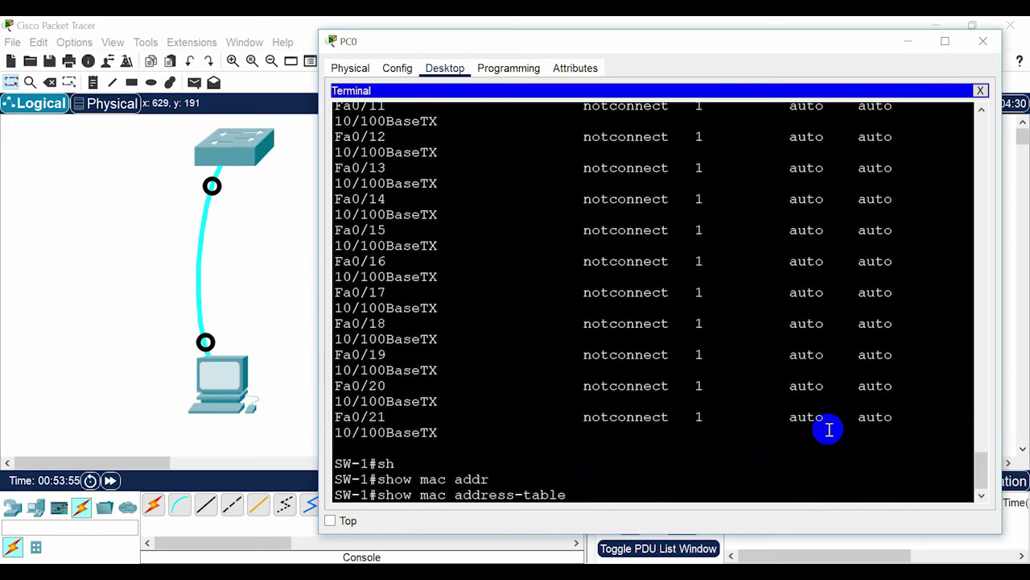
{"action": "key", "text": "Return"}
{"action": "key", "text": "Return"}
{"action": "key", "text": "Return"}
{"action": "key", "text": "Return"}
{"action": "key", "text": "Return"}
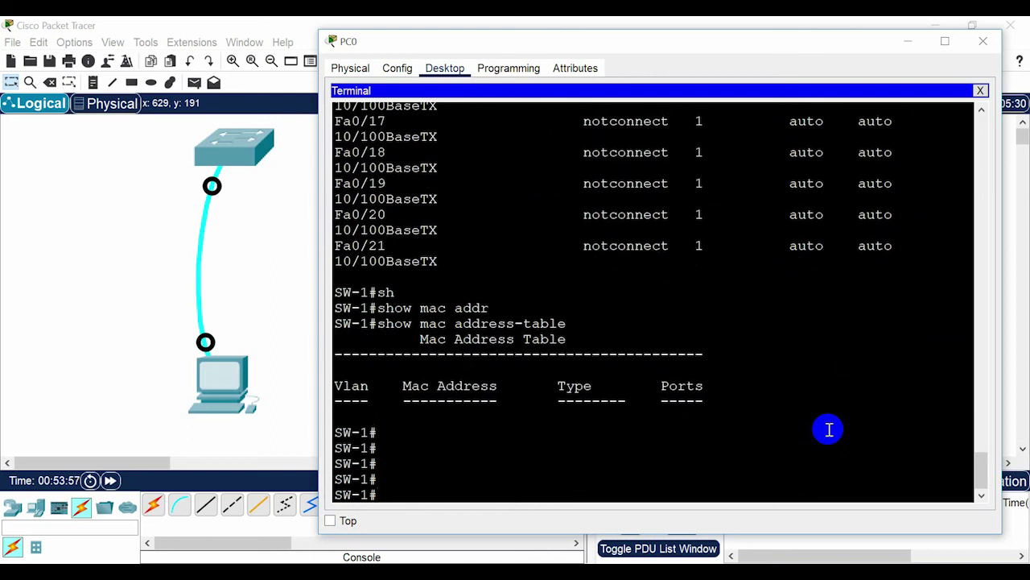